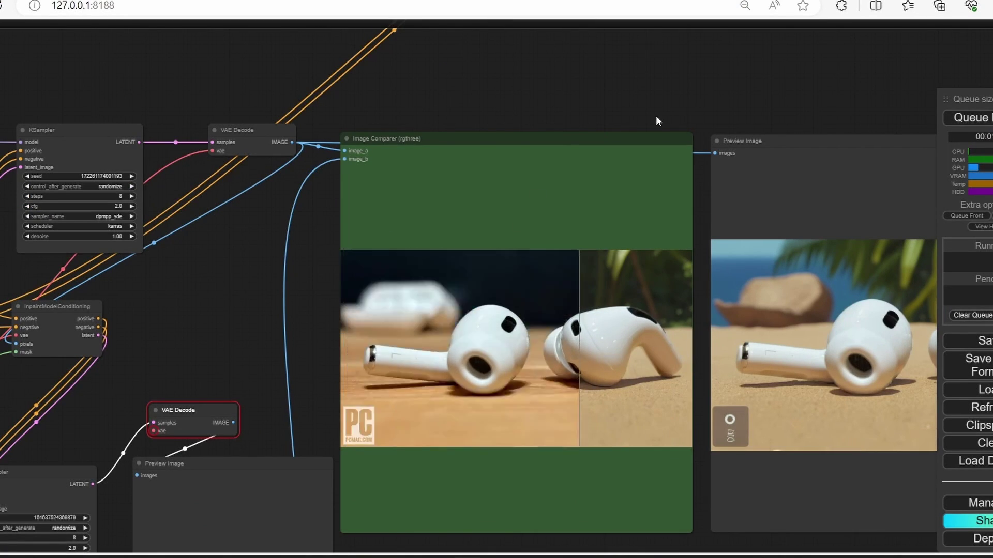
Step: Replace the text in the style group's CLIP Text Encode prompt with "gradient color backround, vibrant colors"
left_click_drag(716, 94, 799, 77)
scroll(722, 63, "up", 1)
left_click_drag(723, 63, 665, 60)
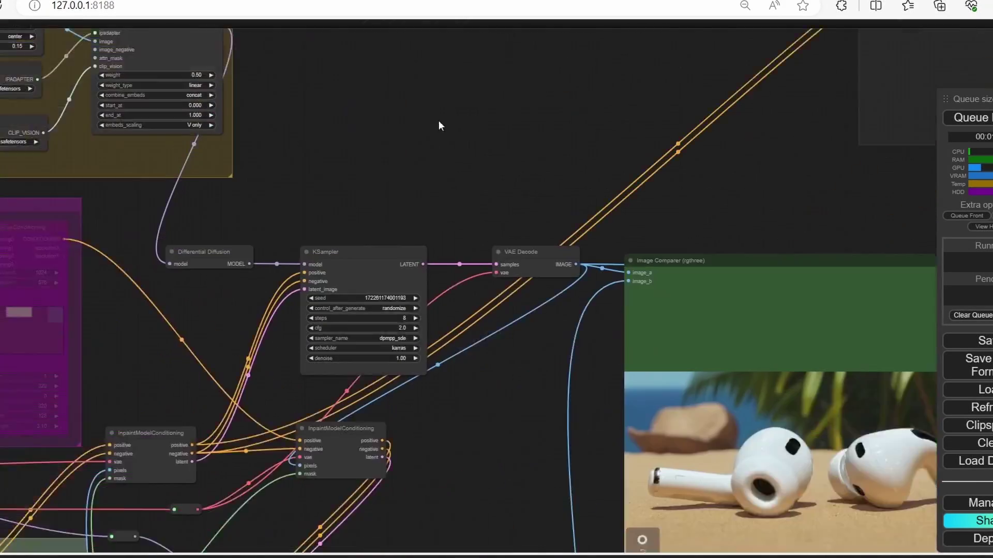
left_click_drag(438, 120, 301, 54)
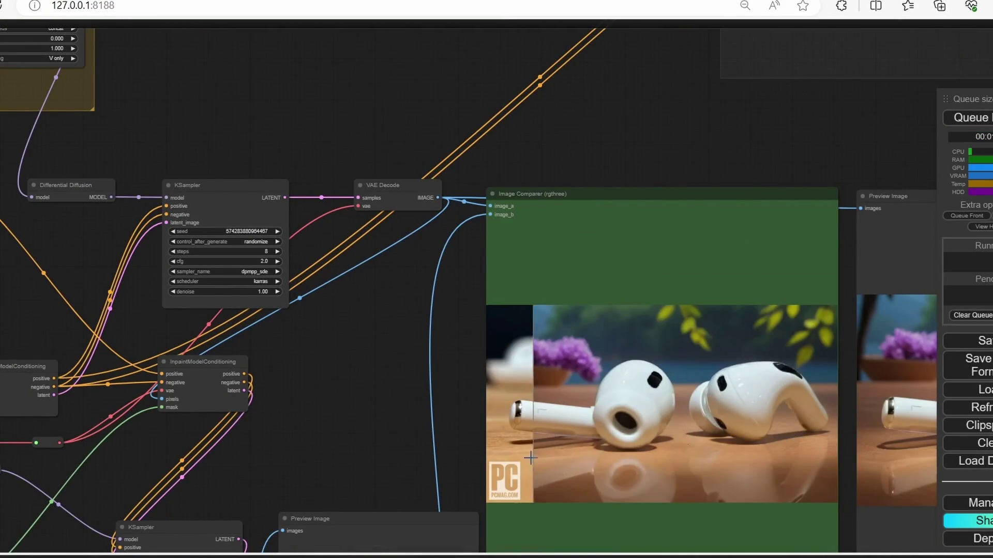
left_click_drag(785, 139, 393, 72)
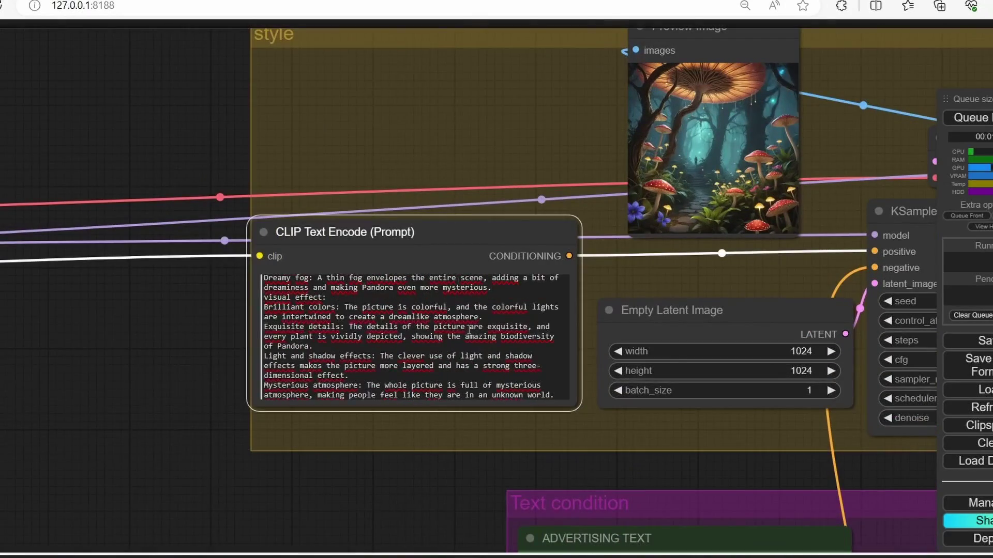
key("ctrl+a")
type("gradient color backdrop, vibrant")
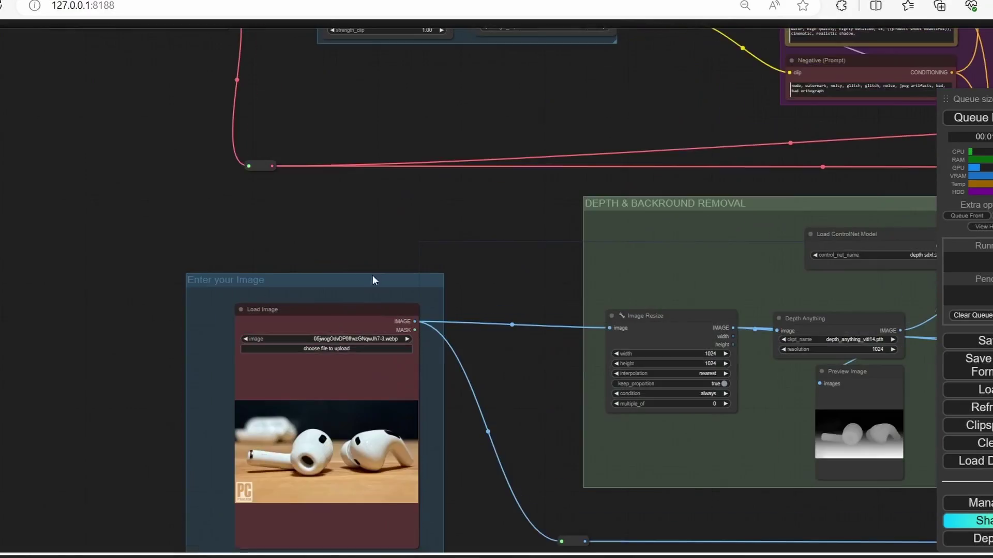
Step: Choose another product picture in the Load Image node and change the style prompt to "an image of space, nebula, 8k"
left_click(336, 339)
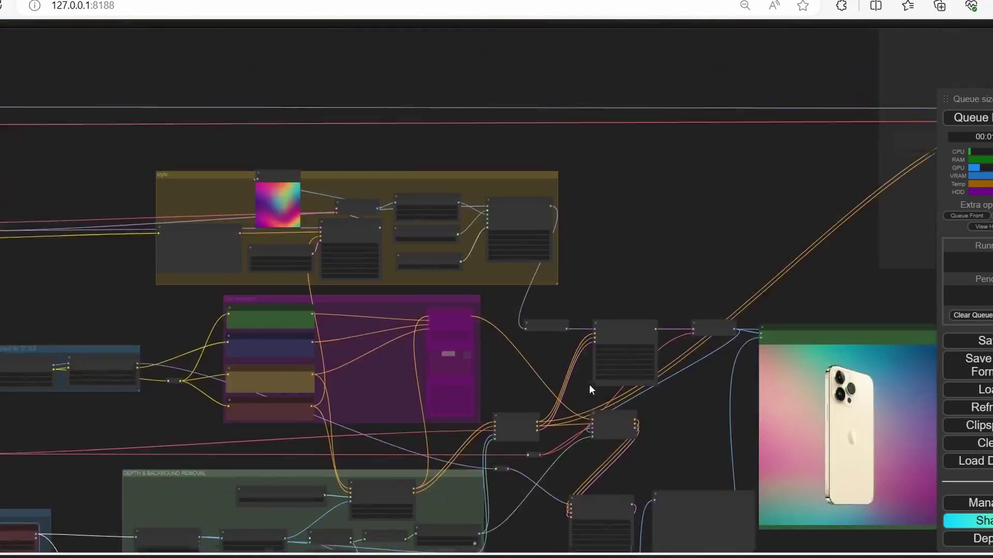
left_click_drag(553, 134, 442, 135)
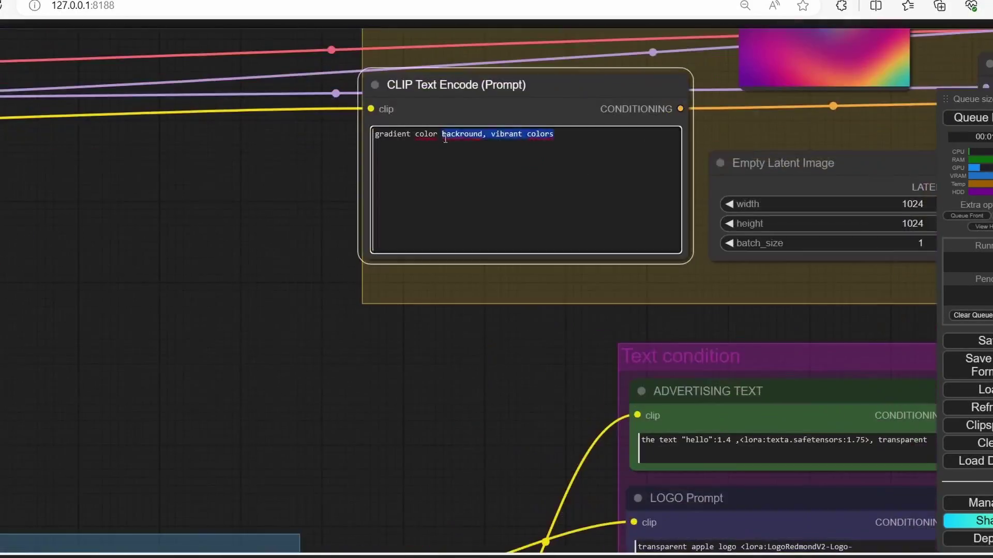
type("an image of space, nebula, 8k")
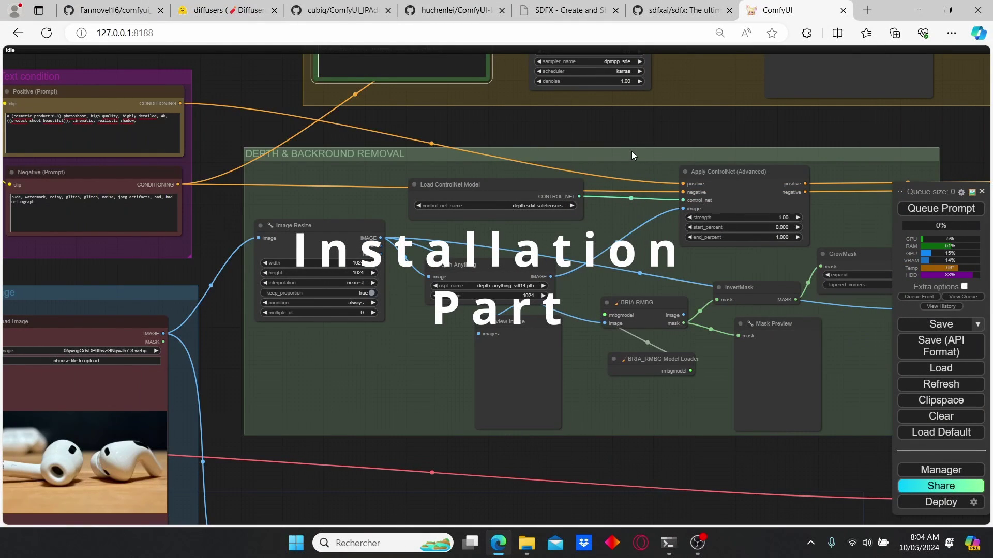
Step: Review the style and depth groups of the workflow, and find controlnet-depth-sdxl-1.0 on the Hugging Face diffusers page
scroll(631, 151, "down", 1)
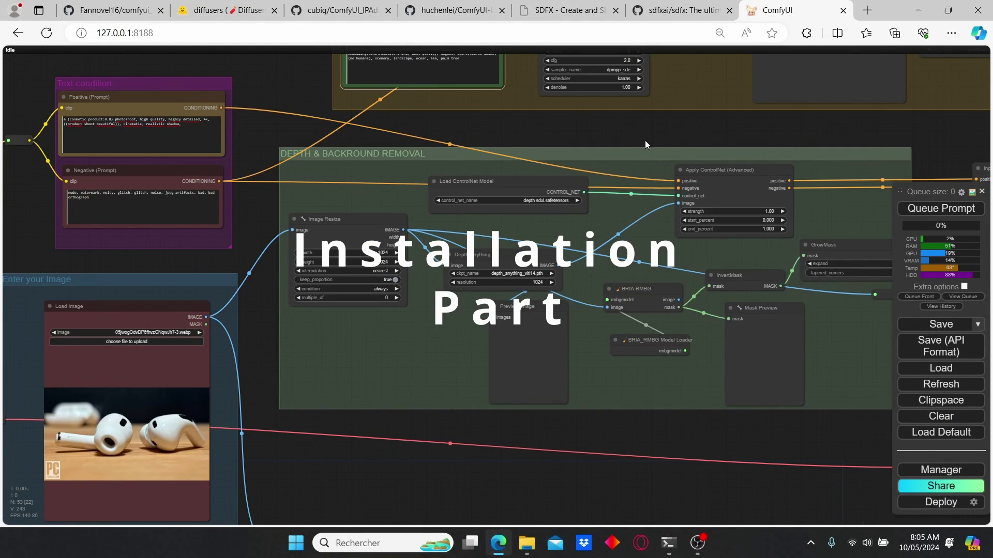
left_click_drag(677, 156, 588, 283)
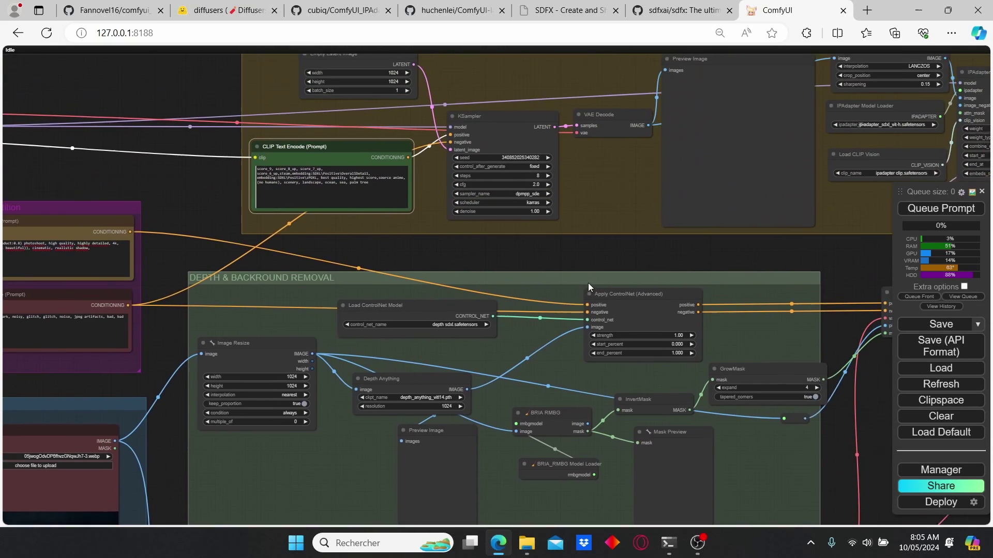
scroll(559, 278, "down", 5)
scroll(525, 278, "up", 2)
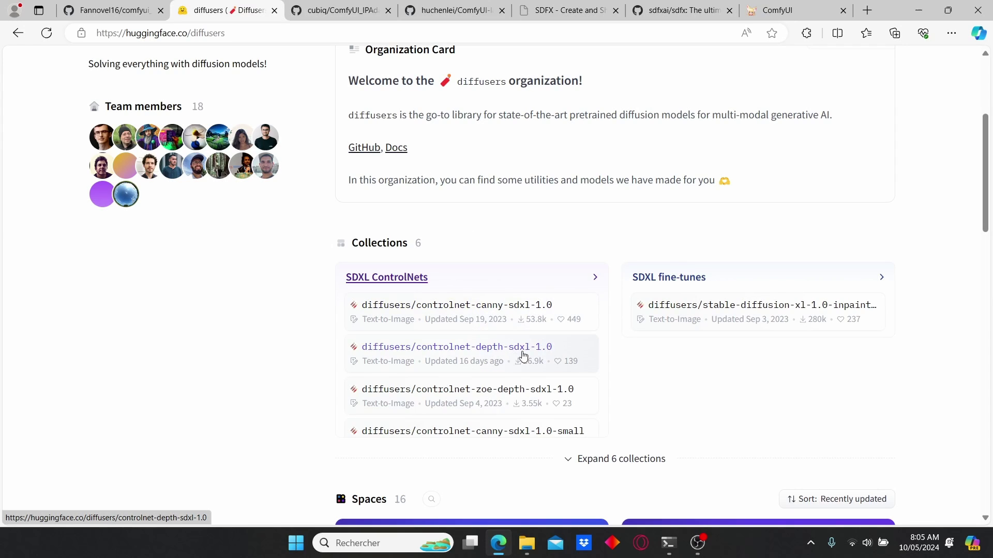
Step: Switch to File Explorer, view the controlnet folder inside ComfyUI's models directory, and return to the ComfyUI folder
mouse_move(527, 543)
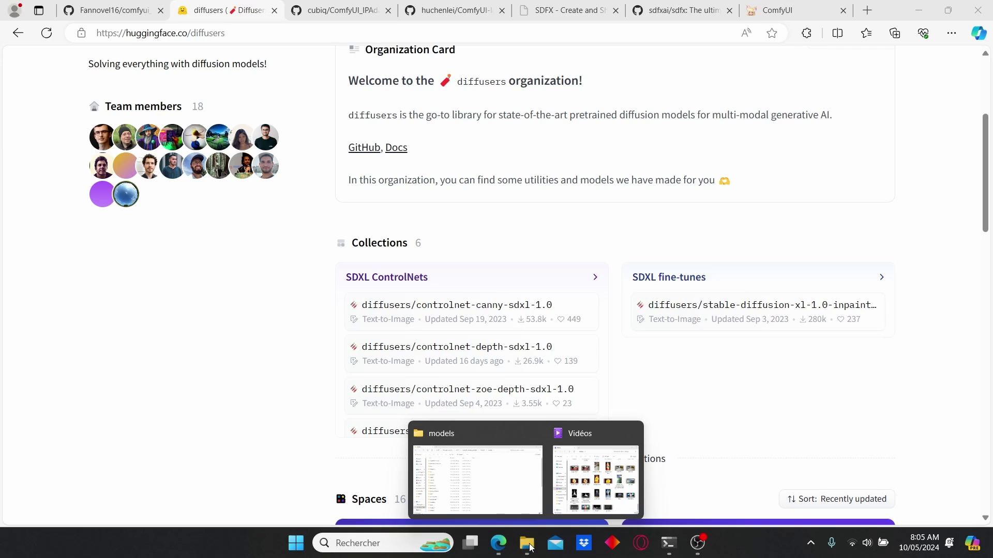
left_click(505, 498)
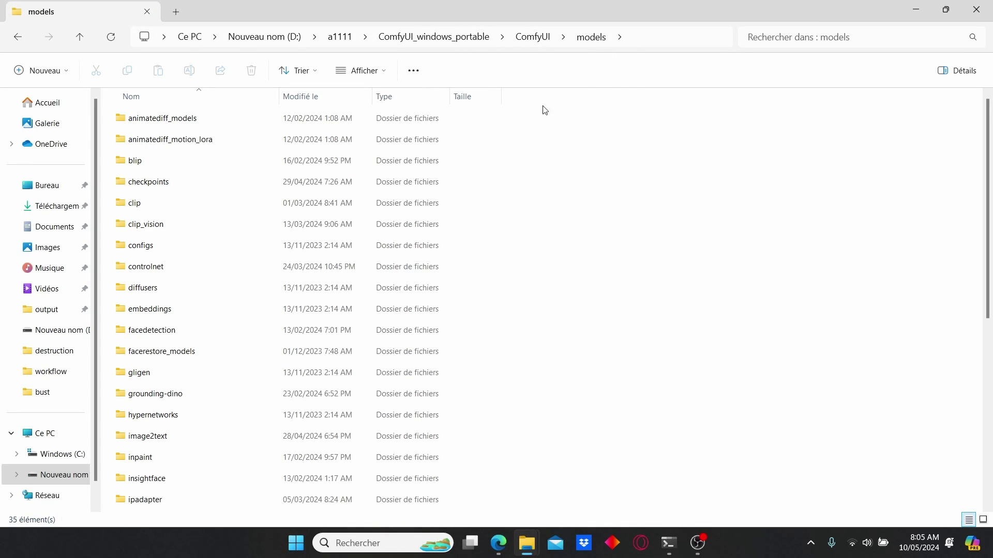
left_click(160, 190)
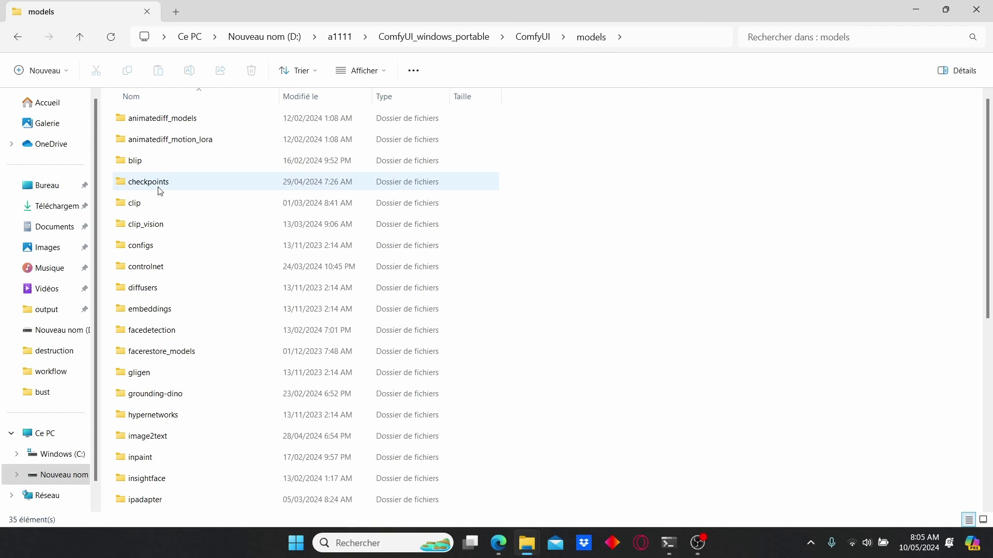
double_click(182, 267)
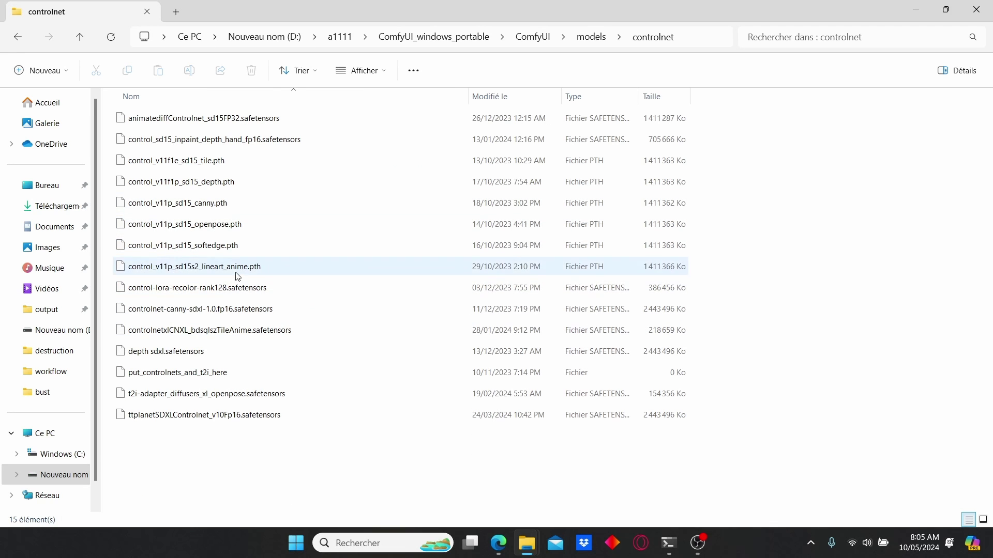
left_click(532, 37)
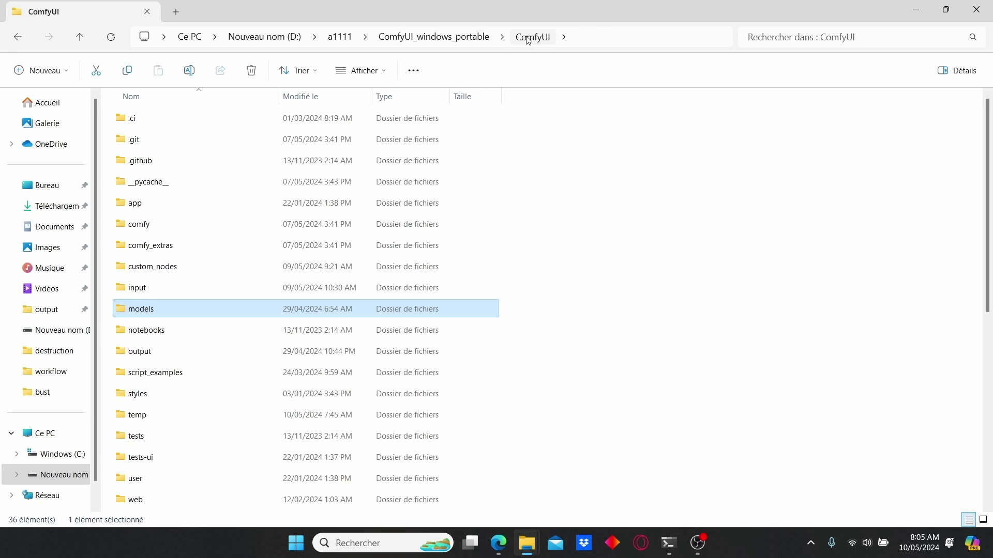
Step: Switch to the browser and find the clip_vision and ipadapter model downloads in the ComfyUI_IPAdapter_plus README
mouse_move(532, 551)
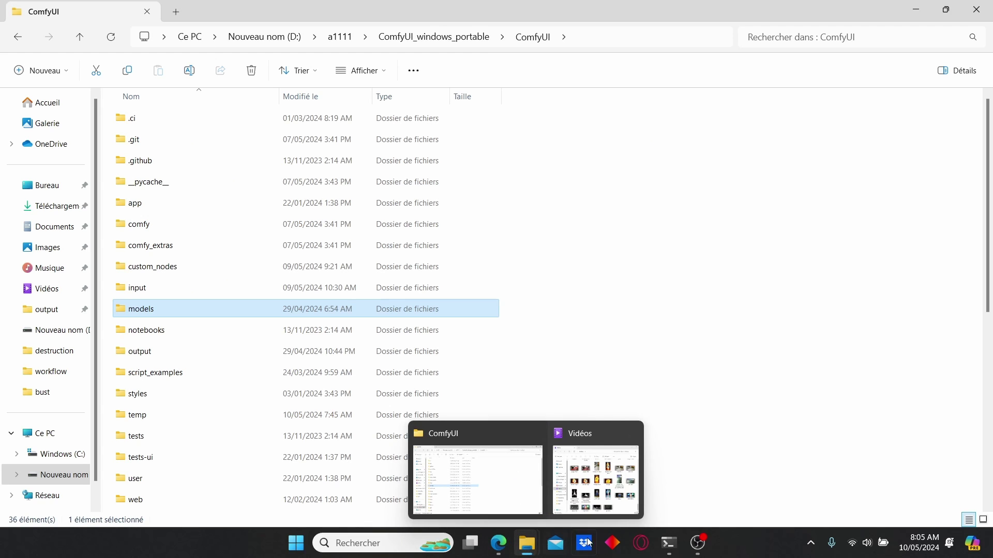
left_click(499, 543)
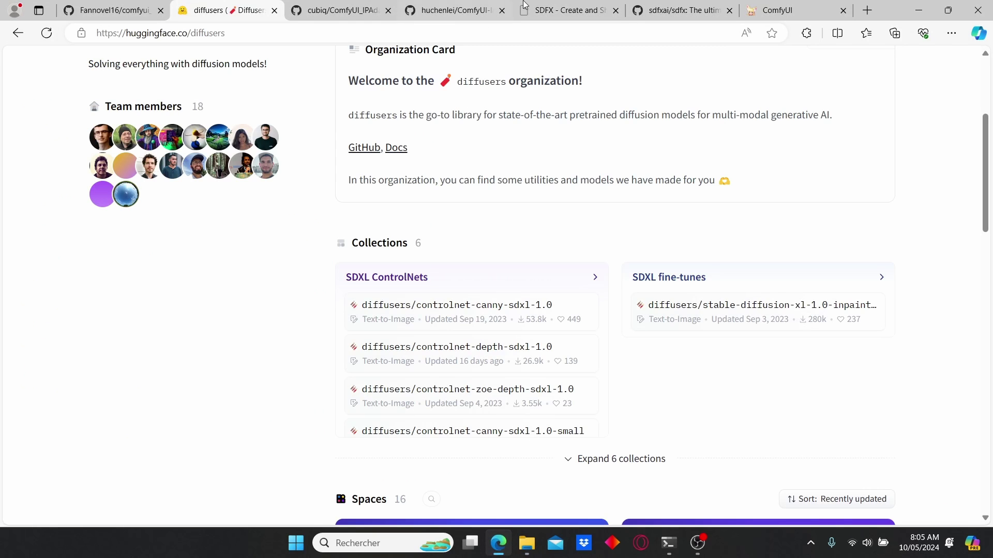
left_click(332, 5)
scroll(548, 207, "up", 20)
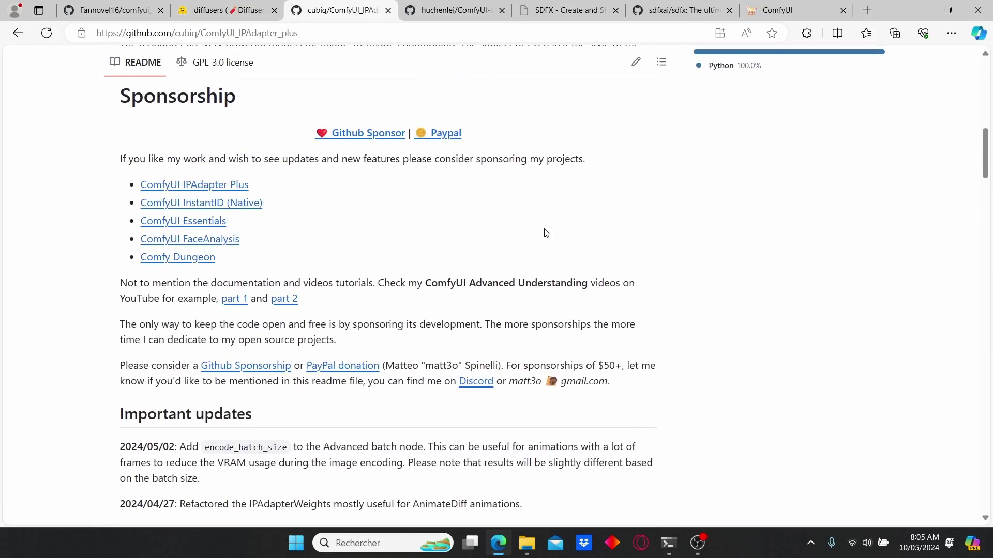
scroll(542, 233, "down", 20)
scroll(540, 233, "down", 10)
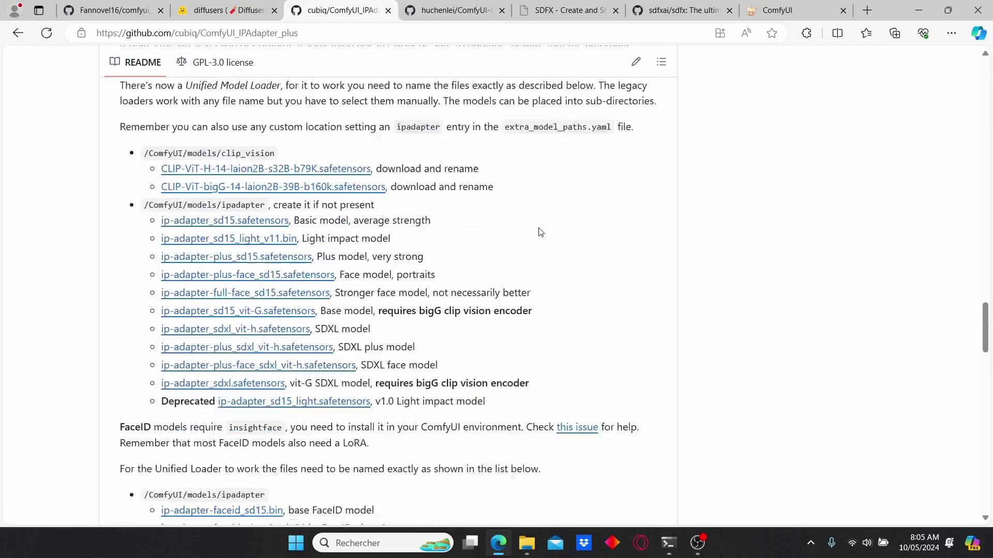
scroll(536, 231, "up", 1)
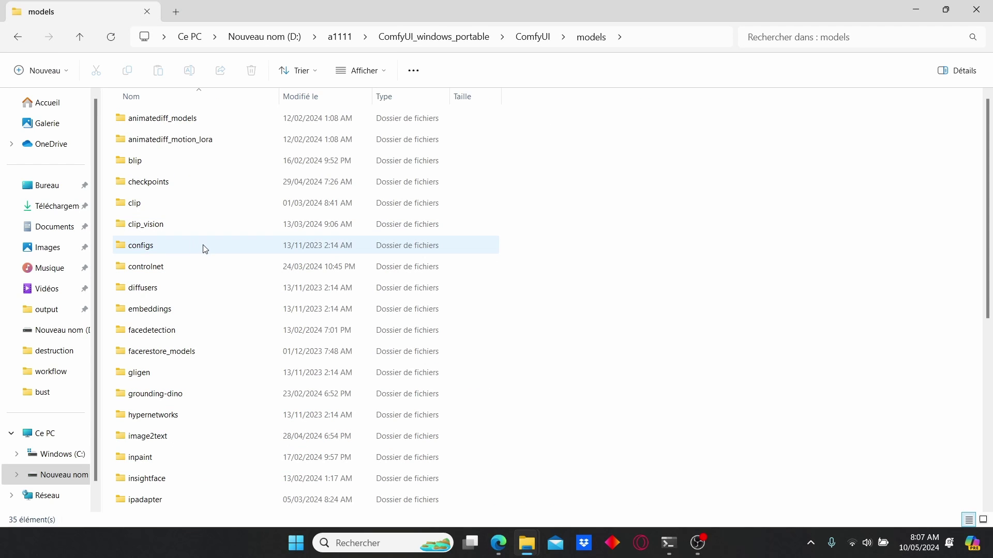
Step: Open the ipadapter folder inside ComfyUI's models directory
left_click(197, 240)
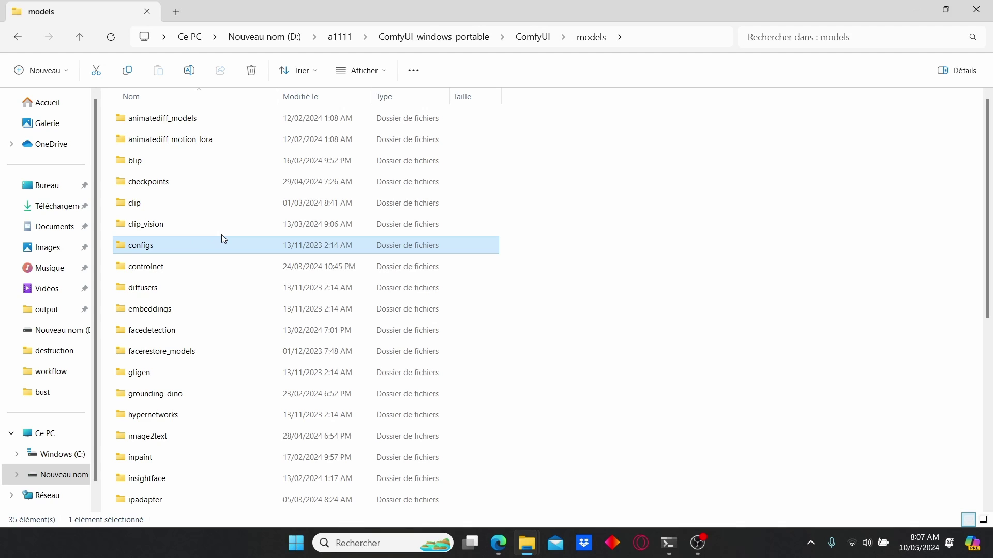
type("ins")
double_click(191, 498)
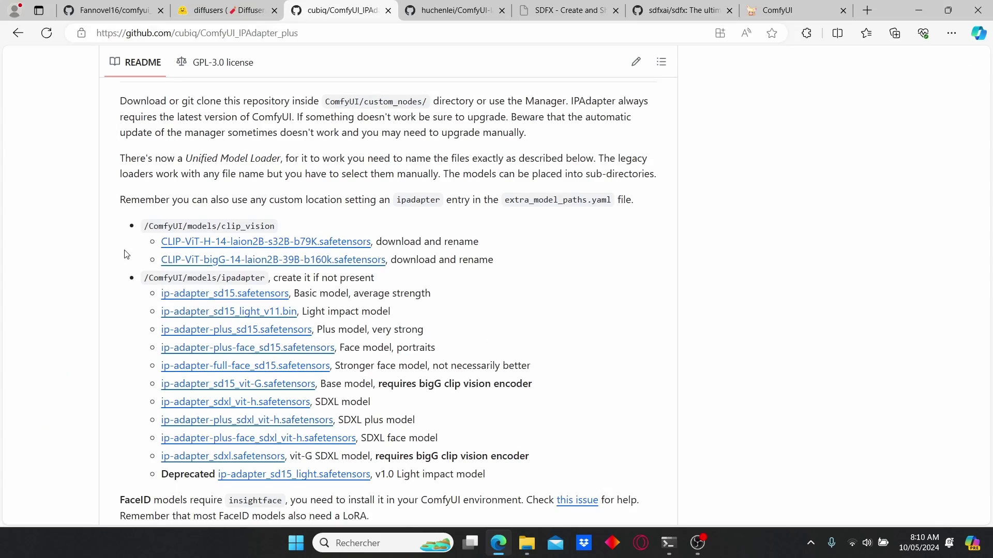
Step: Copy the HTTPS clone URL of the ComfyUI_IPAdapter_plus repository
scroll(510, 304, "up", 20)
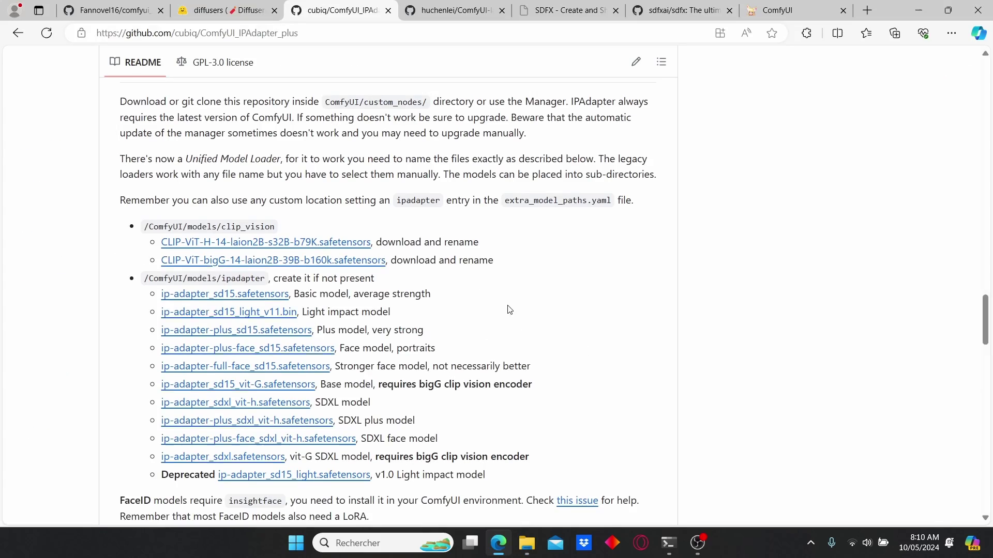
scroll(513, 311, "up", 8)
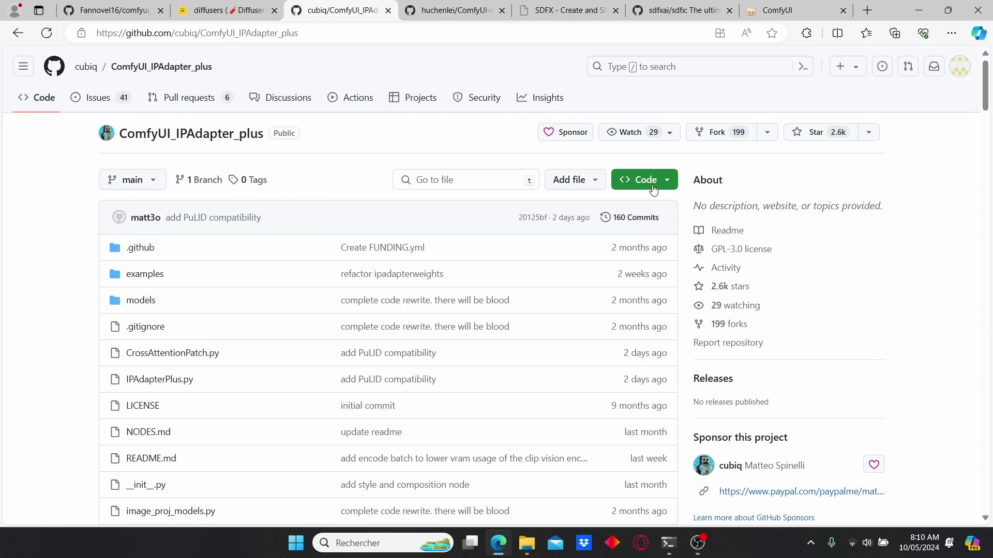
left_click(668, 181)
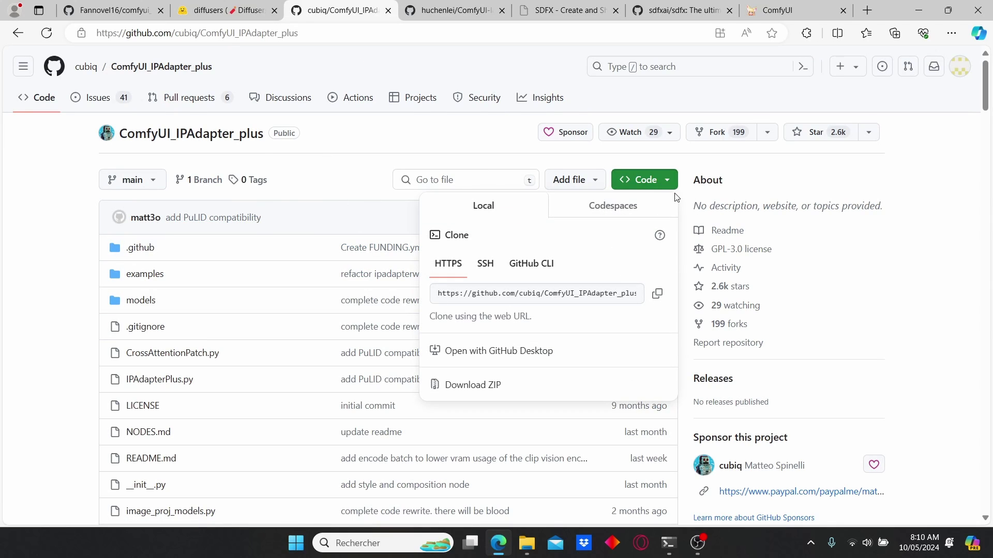
left_click(656, 294)
Step: Switch to File Explorer and open the custom_nodes folder inside the ComfyUI directory
left_click(527, 543)
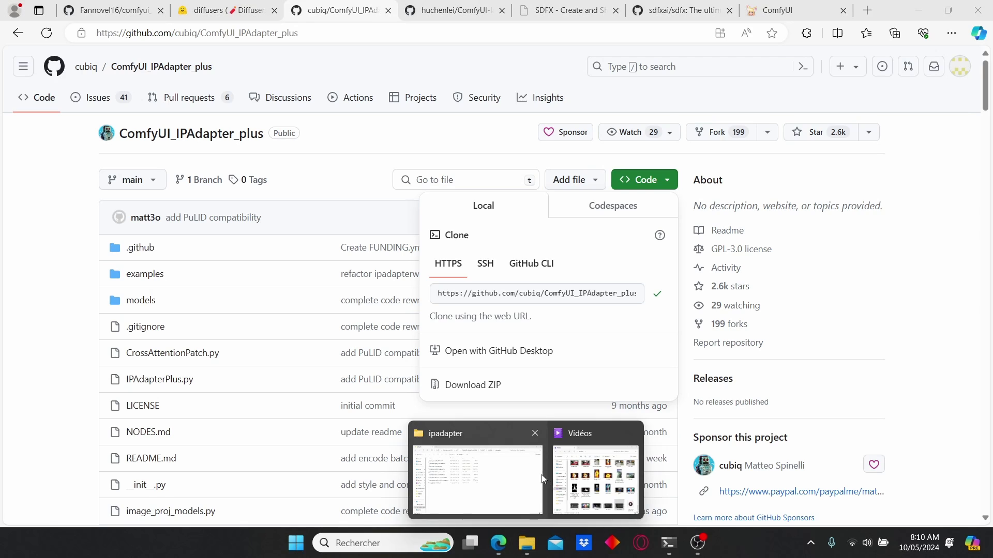
left_click(514, 484)
left_click(533, 37)
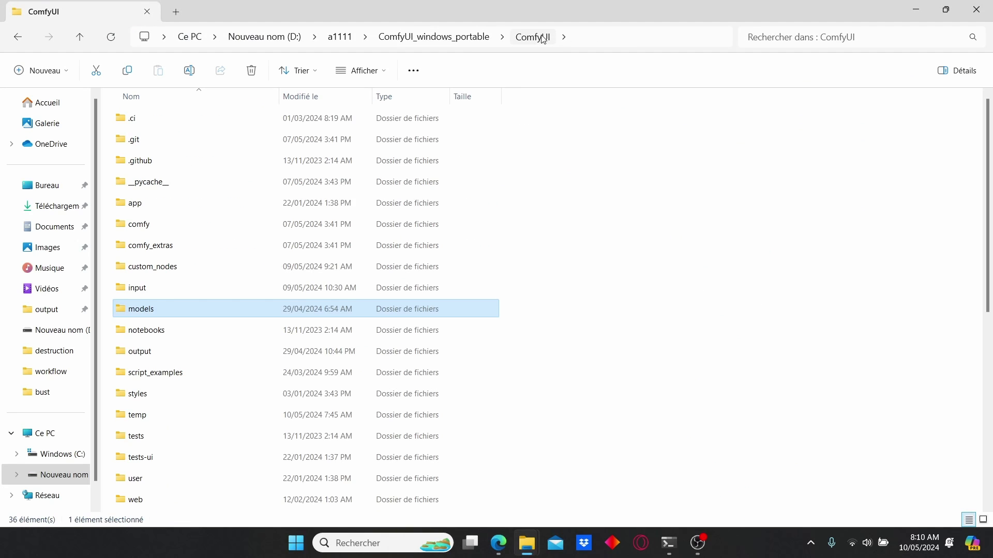
double_click(160, 253)
left_click(526, 40)
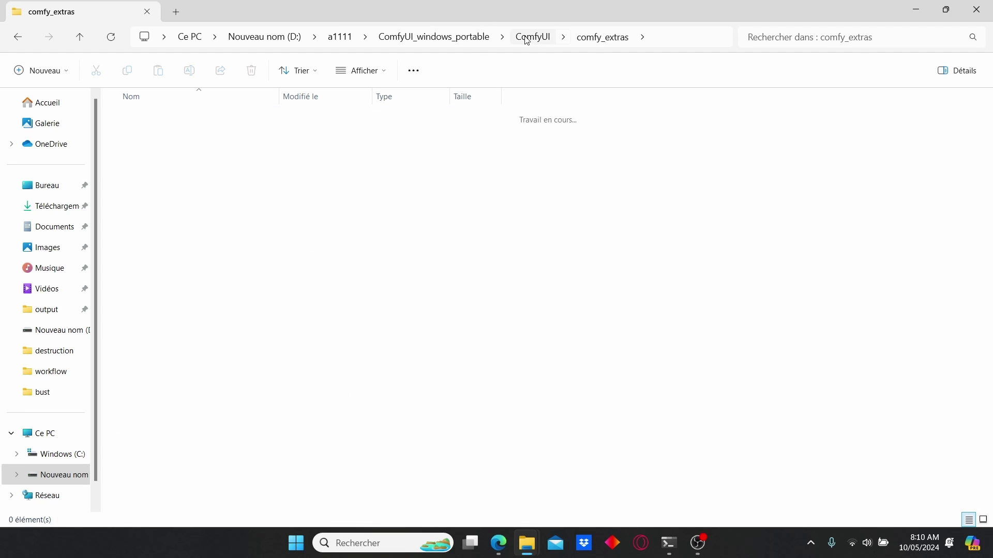
double_click(175, 269)
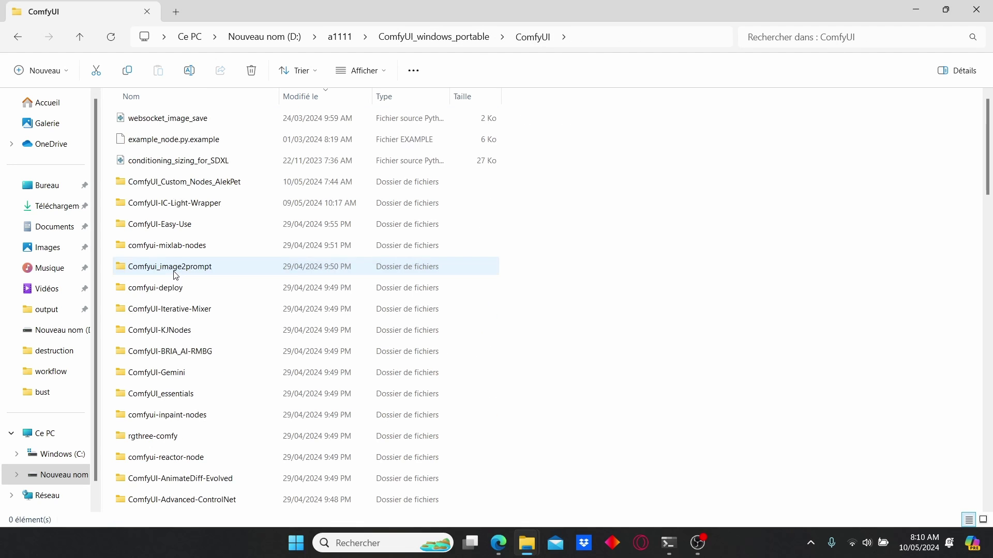
left_click(675, 43)
type("cmd")
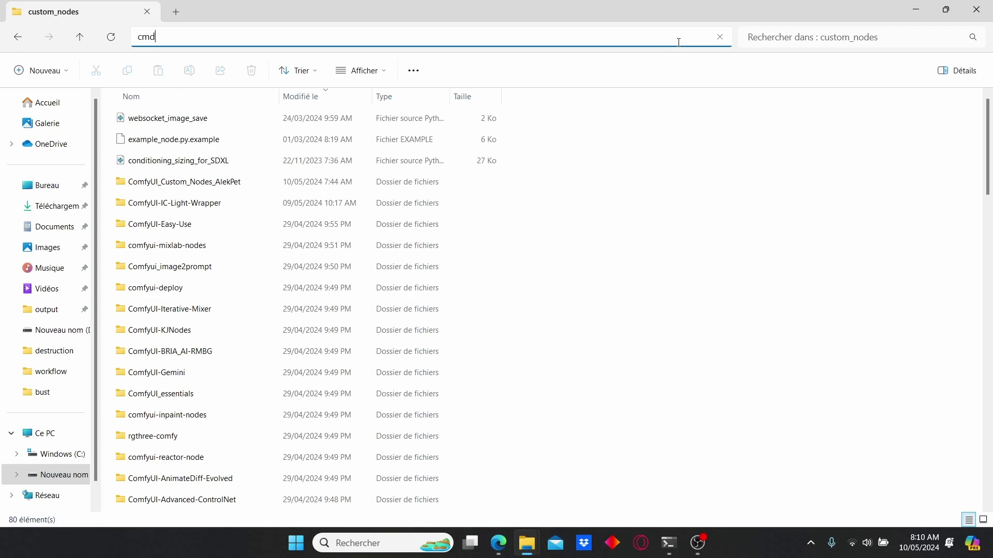
key("Return")
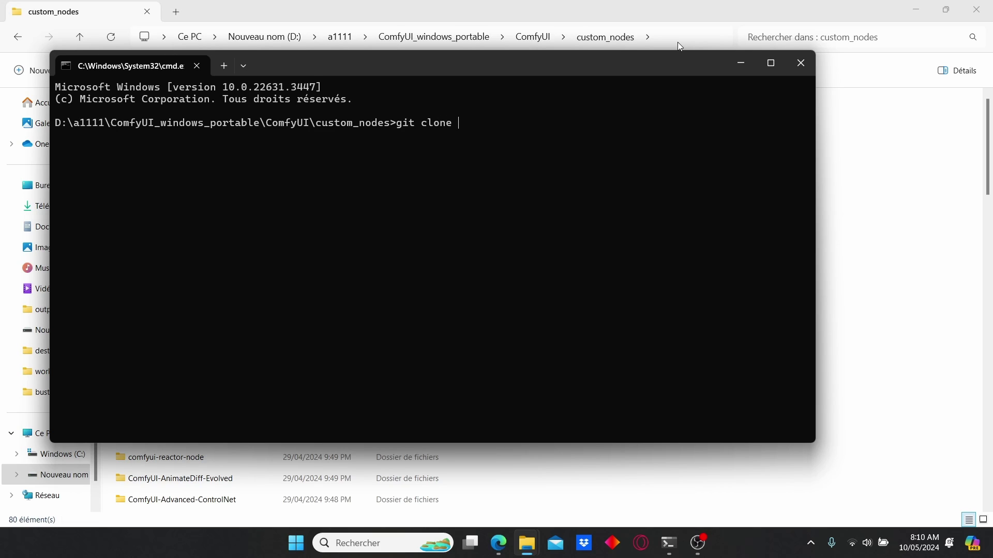
type("git clone")
key("ctrl+v")
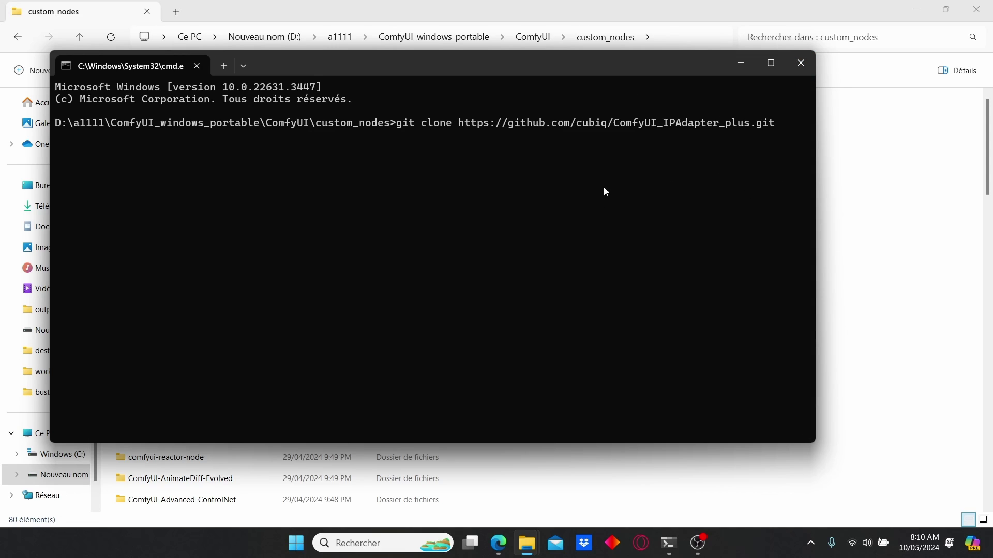
left_click(800, 62)
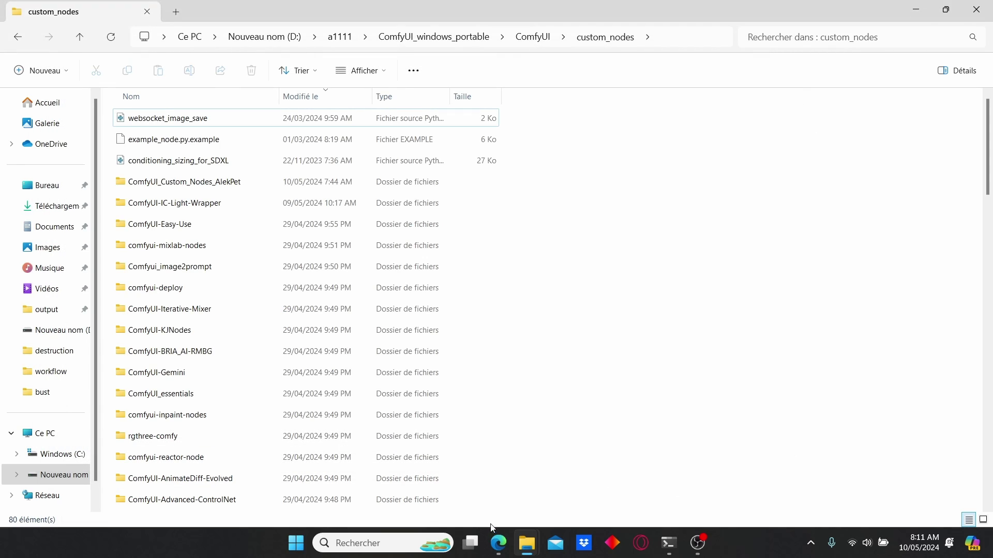
Step: Switch back to the ComfyUI page in the browser and view an overview of the workflow
left_click(498, 541)
left_click(776, 10)
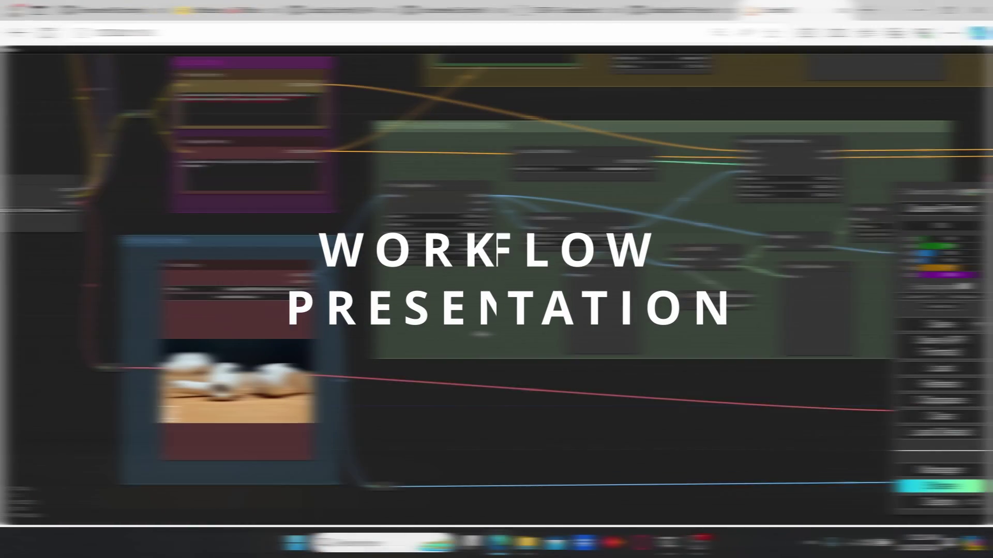
scroll(380, 311, "down", 4)
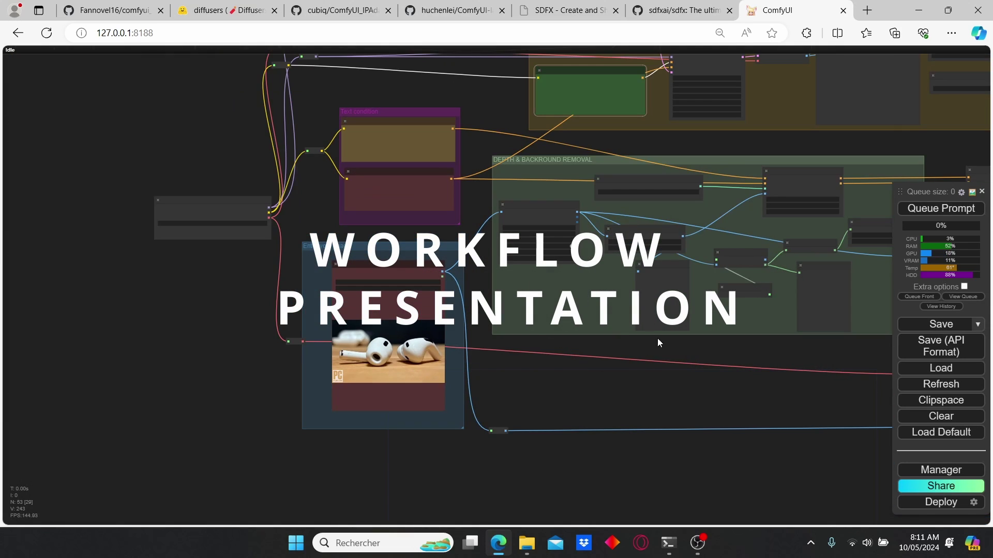
Step: Examine the Load Checkpoint node, the positive and negative prompts, and the Load Image node holding the product photo
scroll(560, 316, "up", 4)
left_click_drag(288, 218, 460, 261)
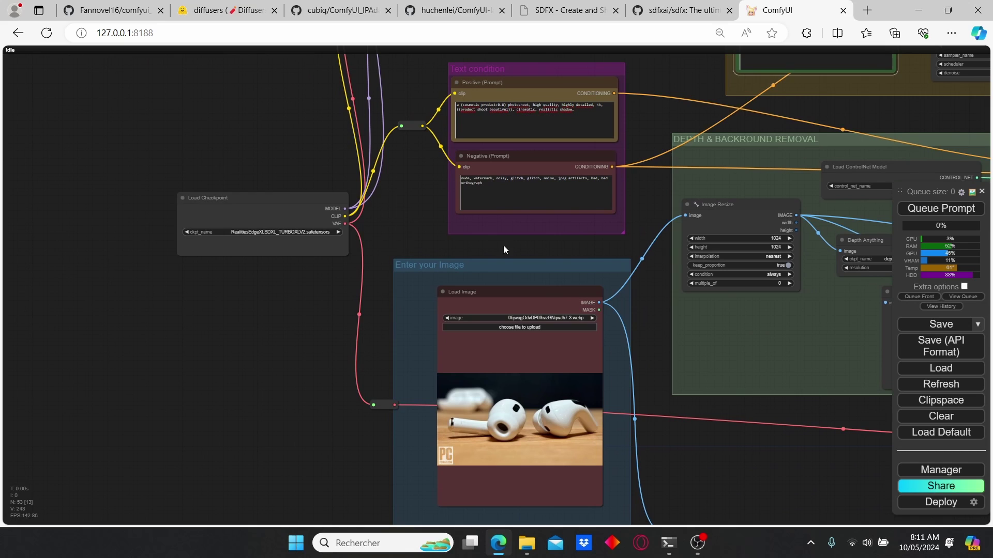
scroll(393, 254, "up", 2)
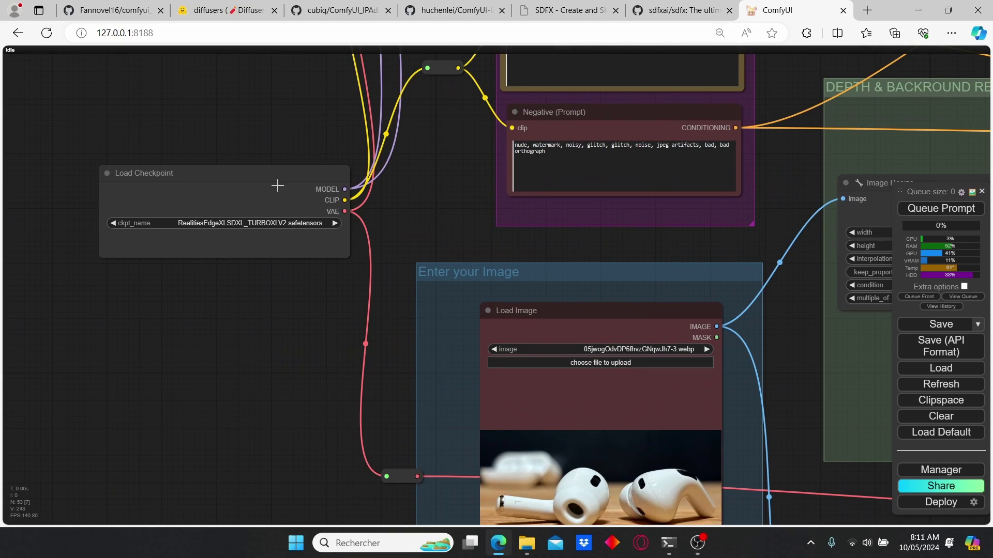
scroll(520, 262, "down", 1)
left_click_drag(702, 274, 514, 228)
scroll(514, 225, "down", 3)
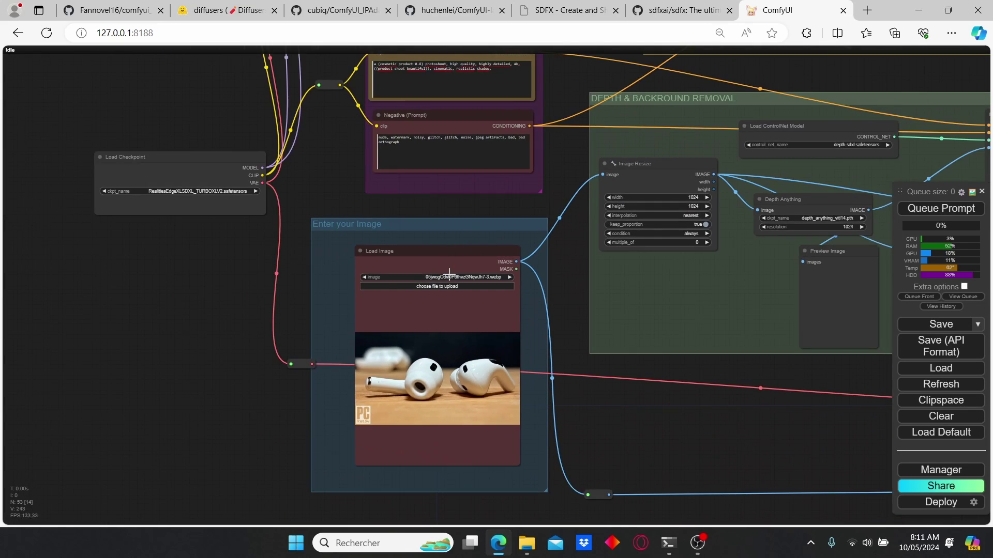
scroll(449, 272, "up", 3)
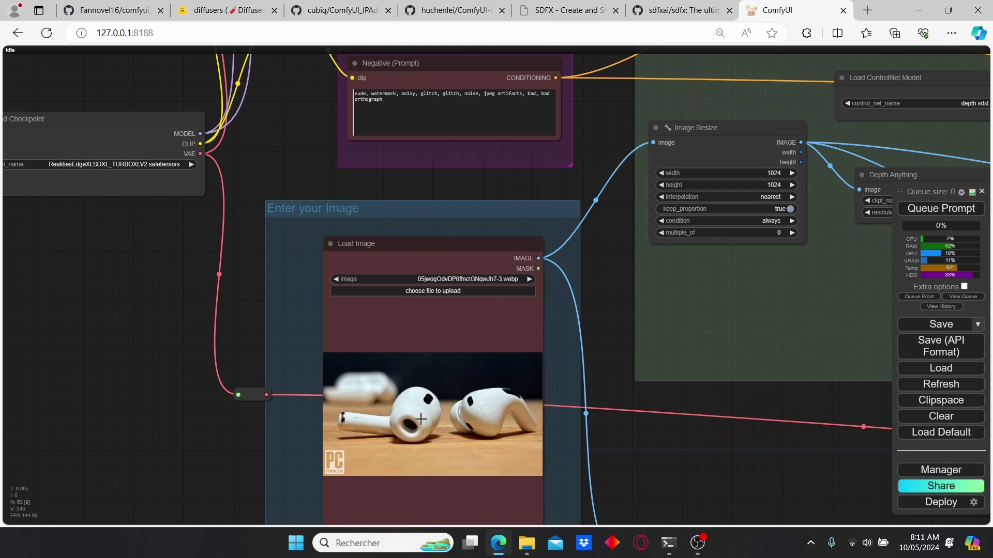
scroll(523, 308, "down", 3)
left_click_drag(591, 272, 330, 320)
scroll(362, 276, "down", 2)
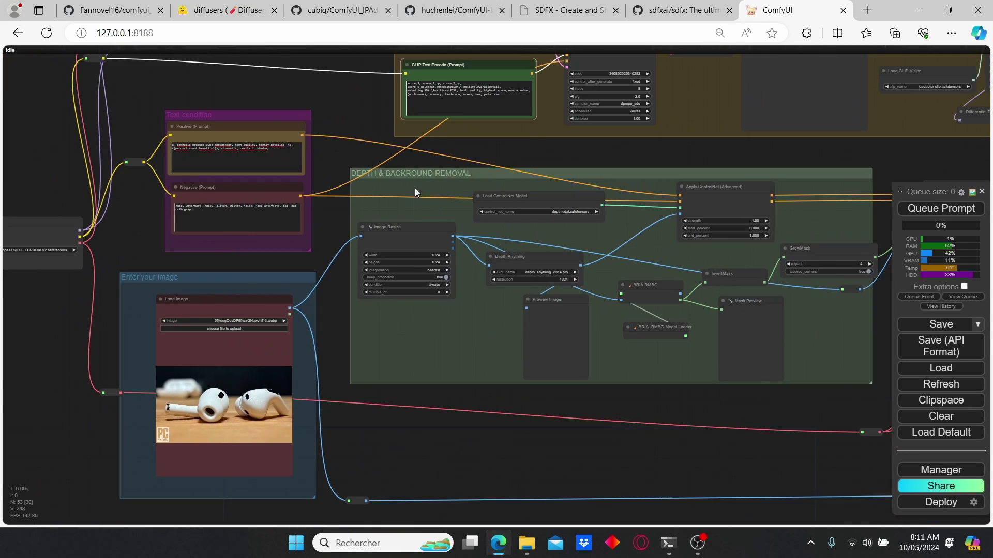
Step: Look over the nodes in the DEPTH & BACKROUND REMOVAL group and in the style group
left_click_drag(415, 188, 311, 231)
scroll(311, 229, "down", 3)
left_click_drag(647, 225, 573, 224)
scroll(573, 225, "up", 3)
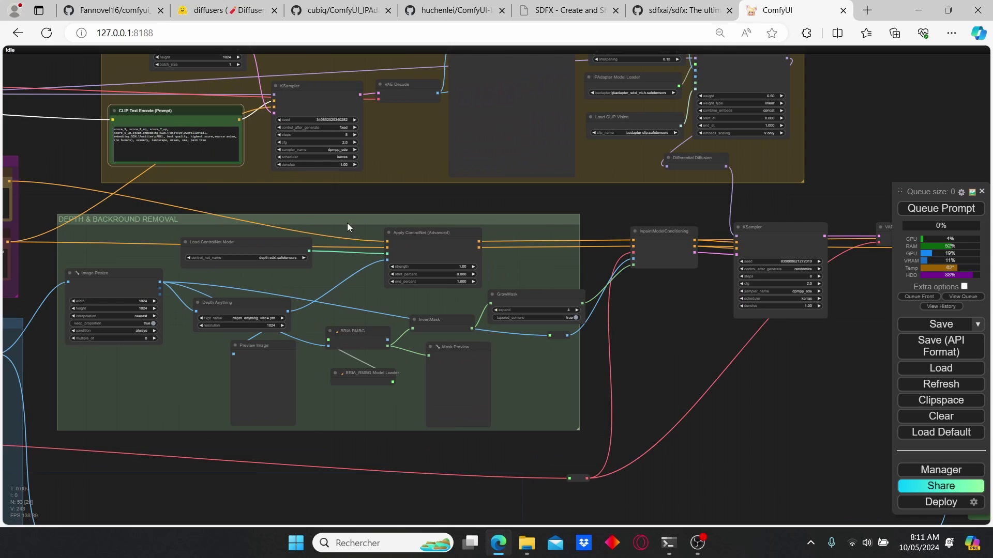
left_click_drag(317, 221, 482, 215)
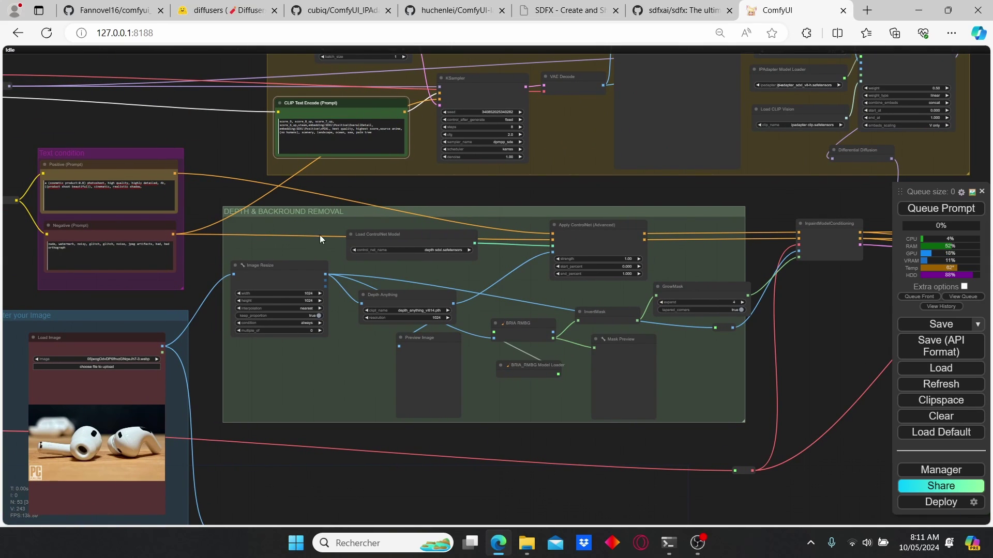
scroll(508, 229, "up", 3)
left_click_drag(574, 157, 548, 362)
scroll(549, 362, "down", 2)
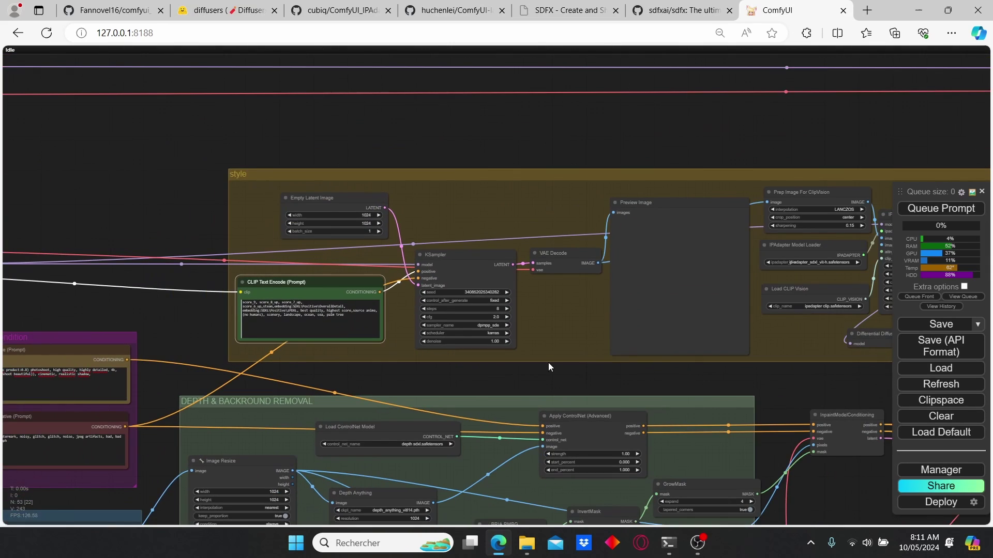
left_click_drag(692, 347, 514, 304)
left_click_drag(383, 325, 694, 208)
Step: Move the Load ControlNet Model node slightly down inside the DEPTH & BACKROUND REMOVAL group
scroll(531, 232, "up", 2)
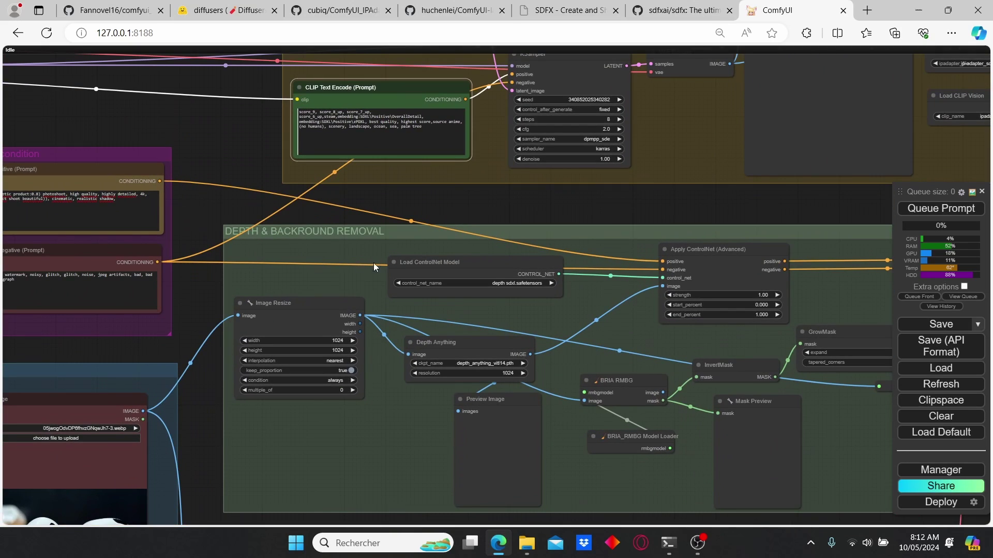
left_click_drag(367, 222, 412, 140)
scroll(412, 140, "up", 1)
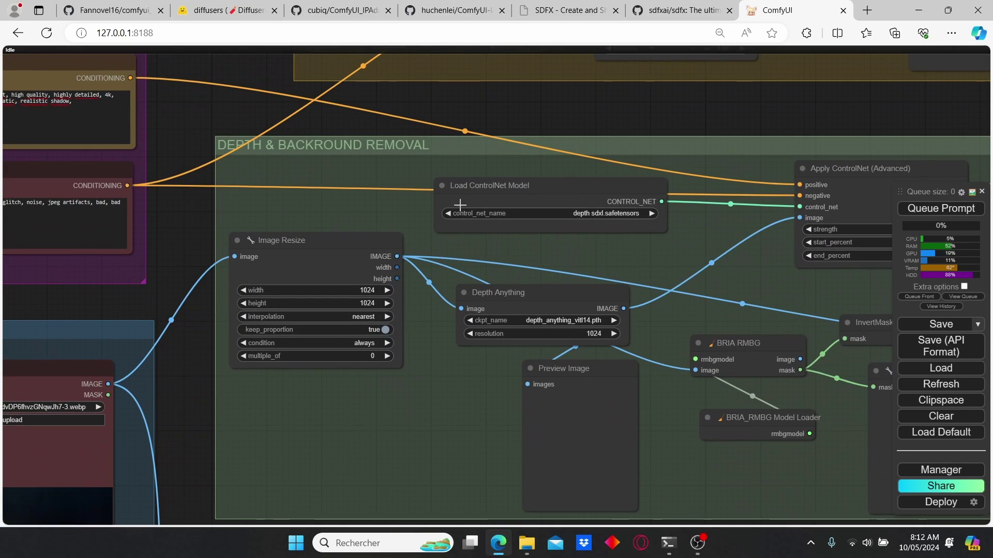
scroll(422, 305, "down", 2)
left_click_drag(427, 344, 342, 287)
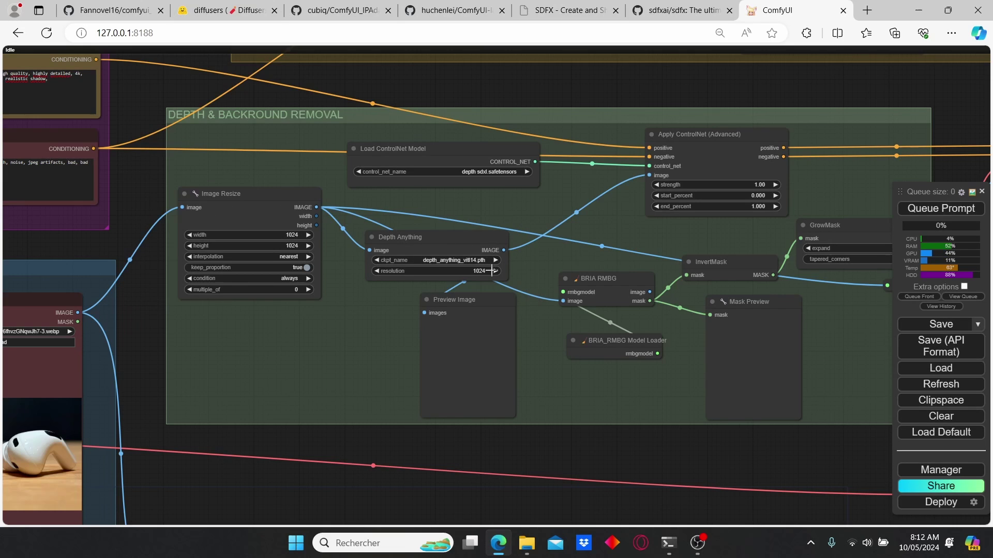
scroll(569, 182, "up", 2)
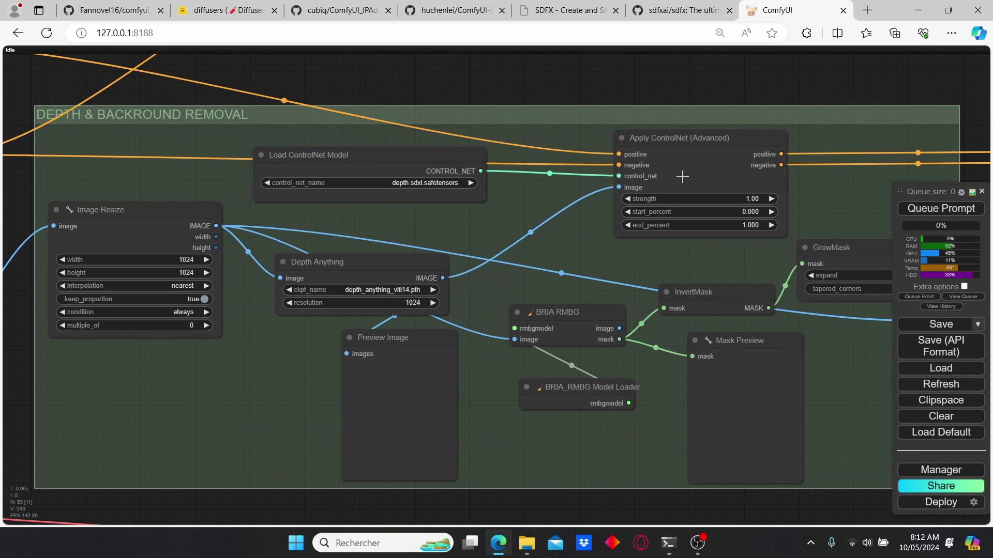
left_click_drag(398, 165, 402, 180)
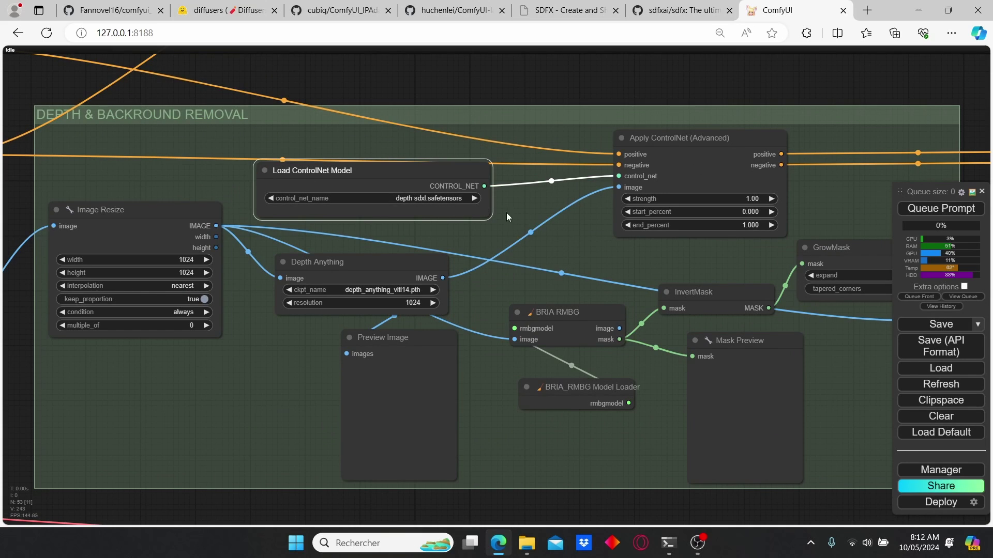
Step: Shift the BRIA RMBG and BRIA_RMBG Model Loader nodes slightly within the background removal group
scroll(507, 213, "down", 1)
left_click_drag(500, 260, 472, 232)
scroll(472, 232, "down", 2)
scroll(525, 232, "up", 2)
left_click_drag(555, 245, 430, 234)
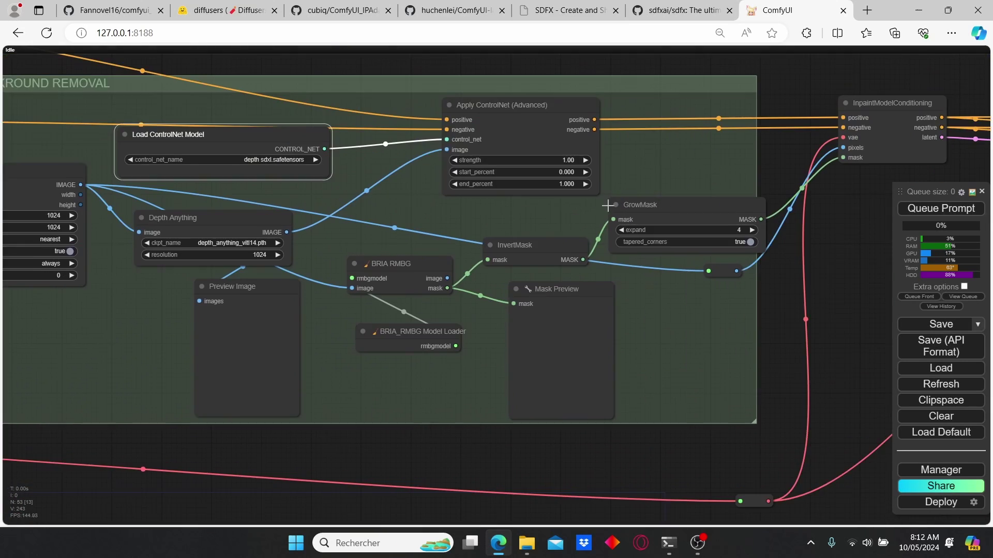
left_click_drag(575, 221, 485, 241)
left_click_drag(386, 243, 536, 224)
left_click_drag(457, 268, 473, 257)
left_click_drag(469, 322, 449, 316)
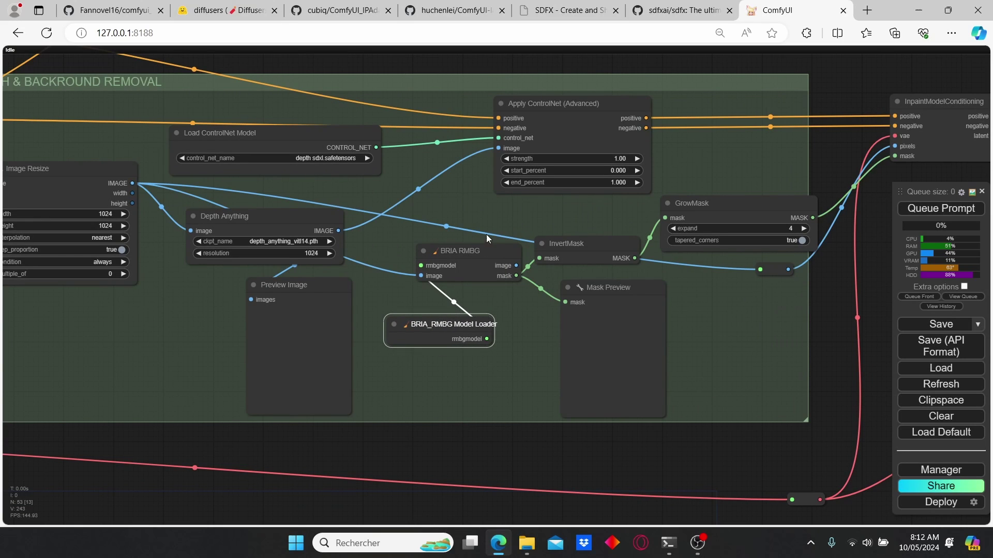
left_click_drag(481, 253, 455, 259)
left_click_drag(569, 258, 453, 272)
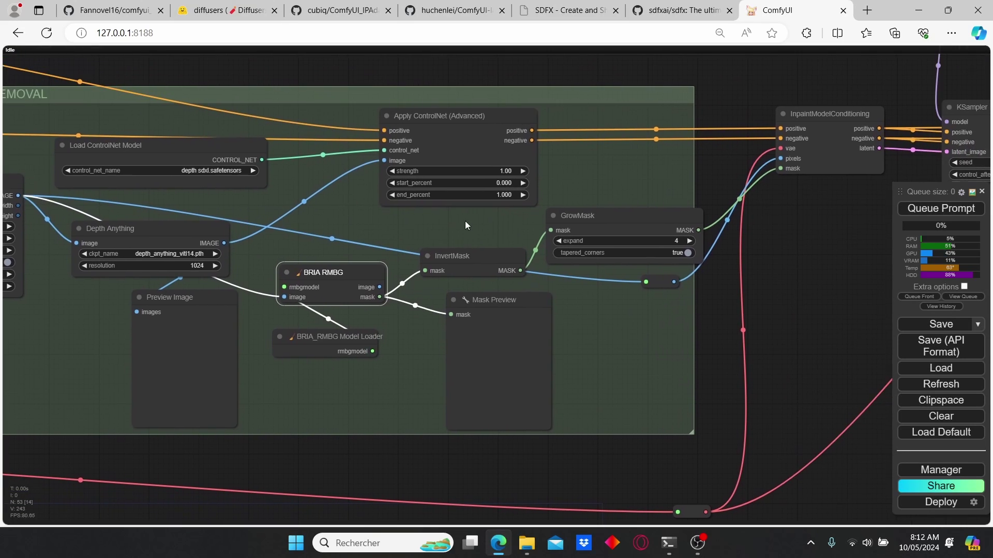
Step: Select the InvertMask node and follow its mask connection through GrowMask to InpaintModelConditioning and the KSampler
left_click(484, 265)
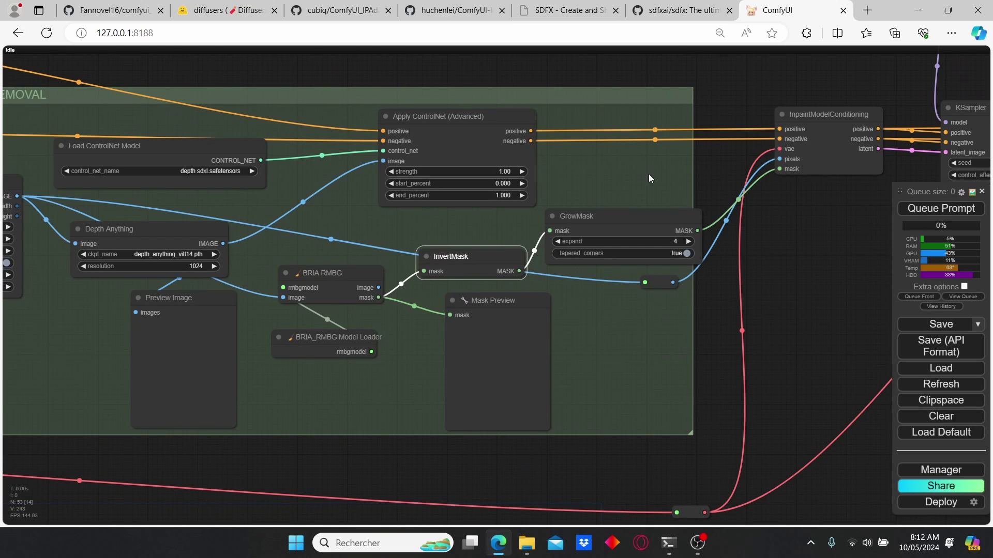
left_click_drag(650, 176, 479, 235)
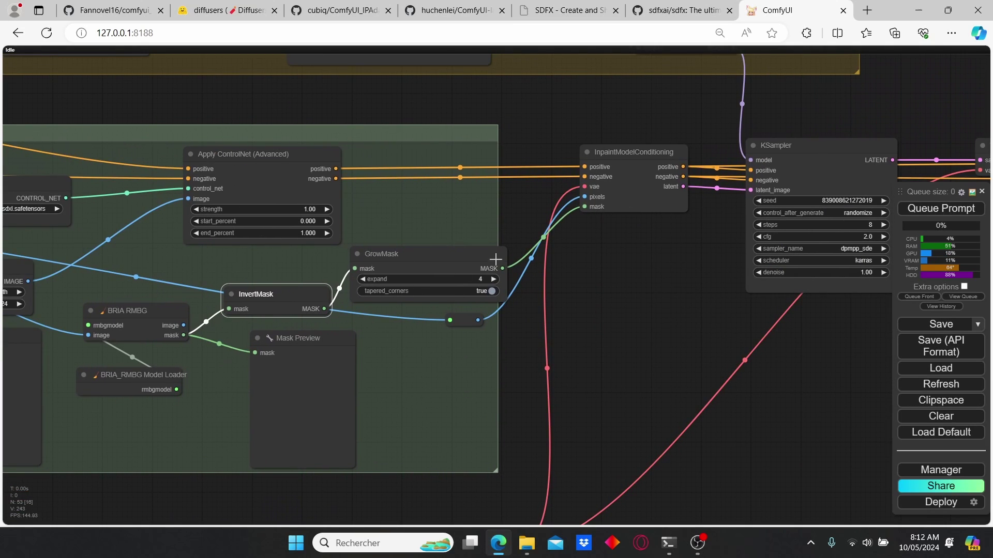
left_click_drag(635, 264, 547, 298)
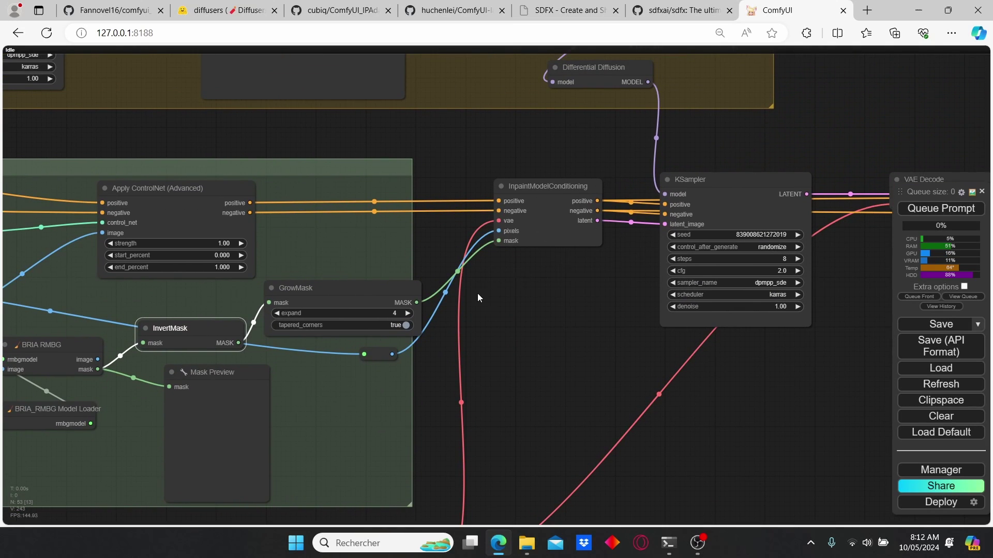
Step: Move the style group's Preview Image node upward so that it extends past the group's upper edge
scroll(477, 295, "down", 2)
left_click_drag(477, 295, 573, 282)
left_click_drag(402, 193, 425, 261)
scroll(621, 310, "down", 2)
scroll(321, 269, "up", 1)
left_click_drag(321, 269, 374, 284)
left_click_drag(79, 210, 459, 343)
scroll(480, 271, "up", 3)
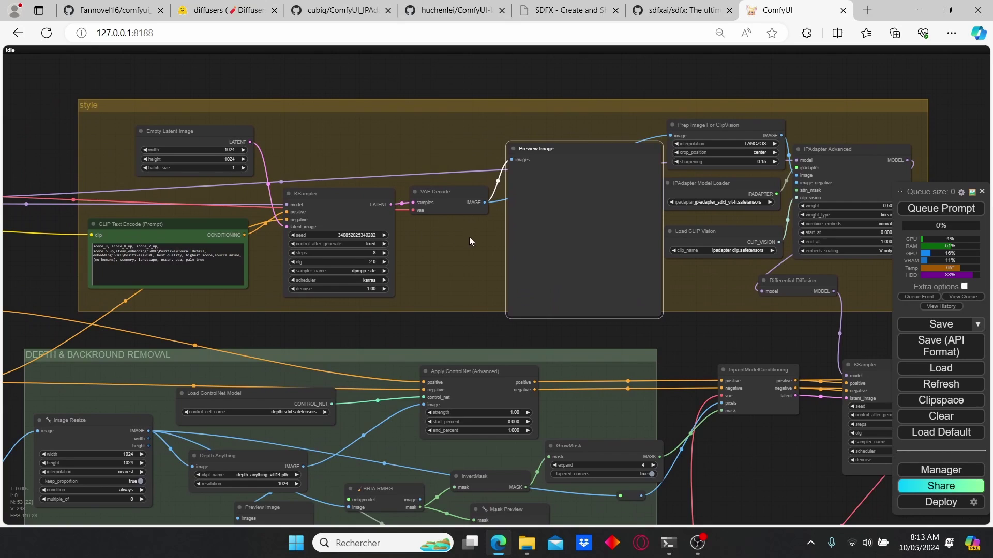
left_click_drag(470, 237, 431, 231)
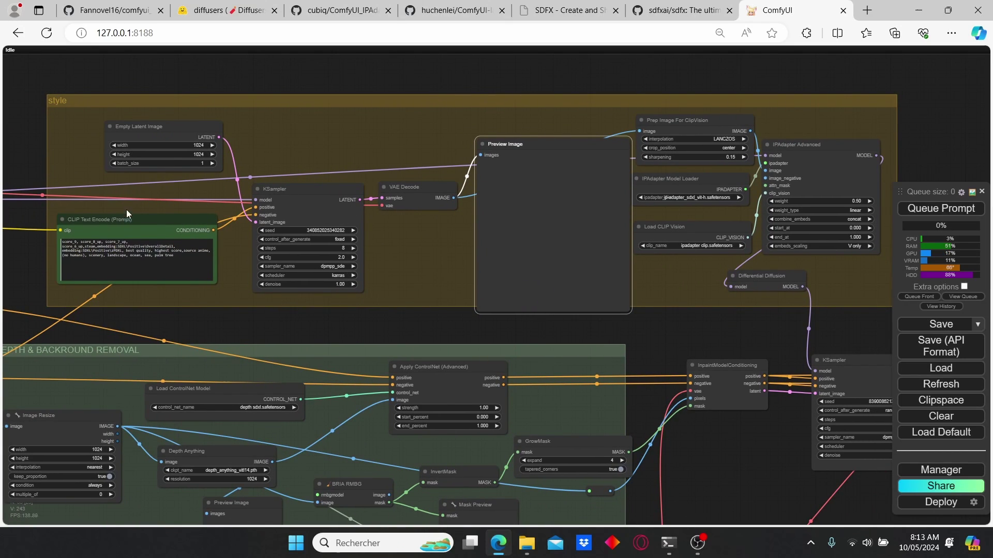
left_click_drag(496, 168, 471, 106)
Step: Examine the IPAdapter nodes and follow the chain through Differential Diffusion, the final KSampler and VAE Decode to the Image Comparer
left_click_drag(673, 209, 517, 189)
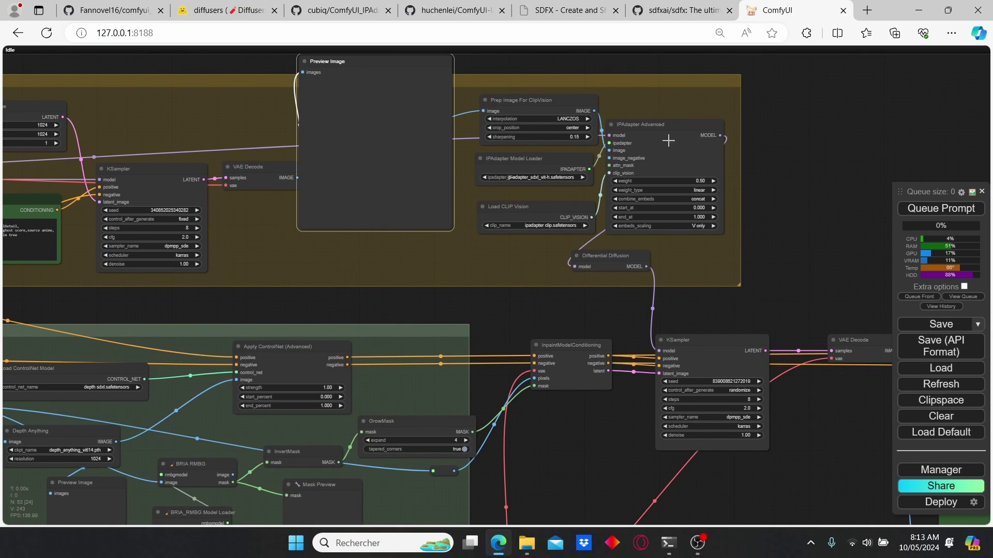
left_click_drag(664, 127, 571, 133)
left_click_drag(603, 266, 571, 199)
scroll(569, 207, "up", 1)
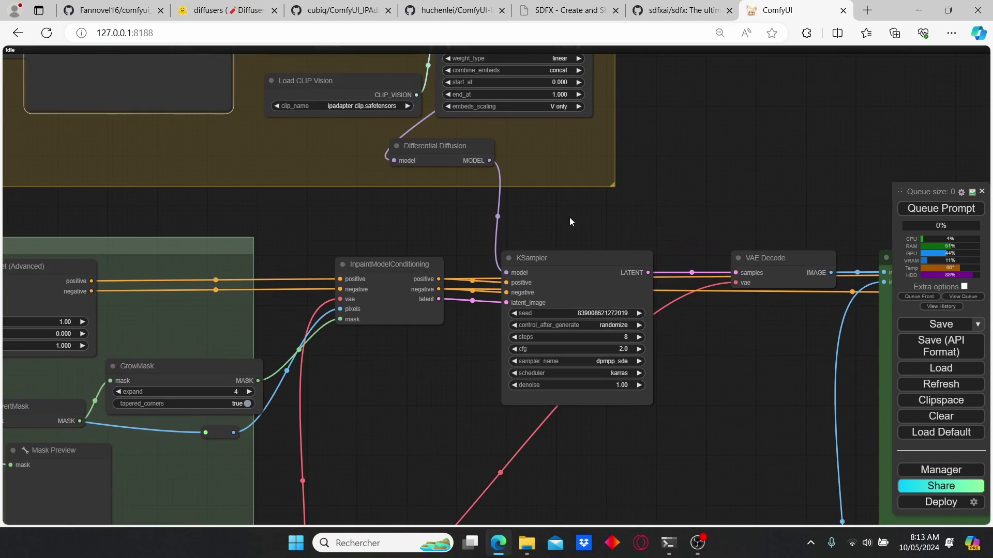
left_click_drag(441, 344, 340, 339)
scroll(546, 331, "down", 4)
left_click_drag(546, 331, 414, 286)
scroll(474, 293, "up", 5)
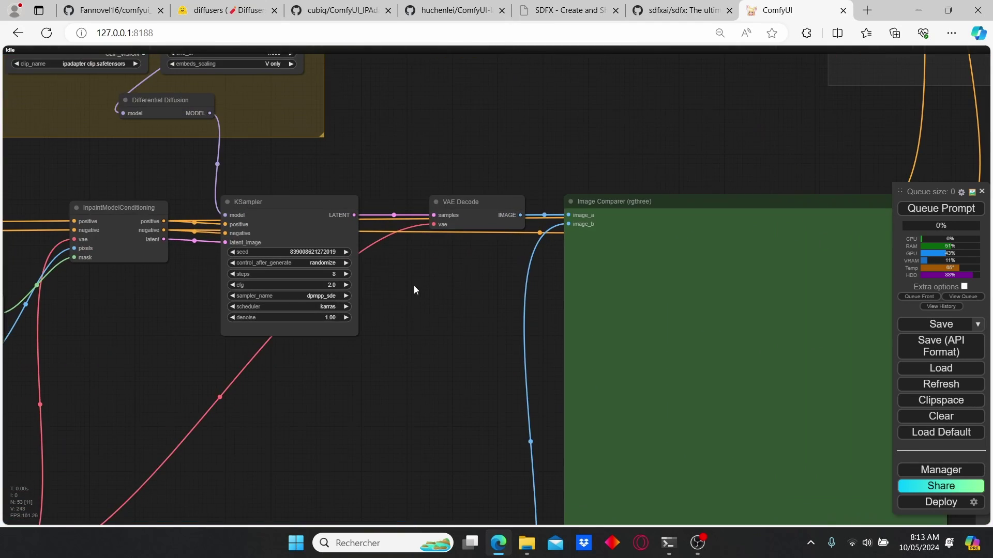
left_click_drag(530, 281, 435, 265)
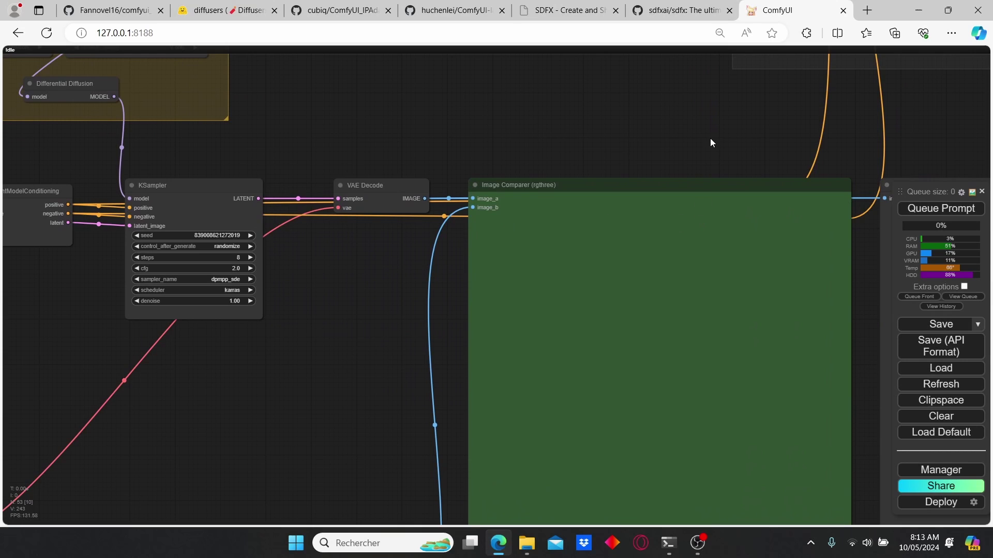
scroll(710, 138, "down", 3)
left_click_drag(689, 137, 547, 127)
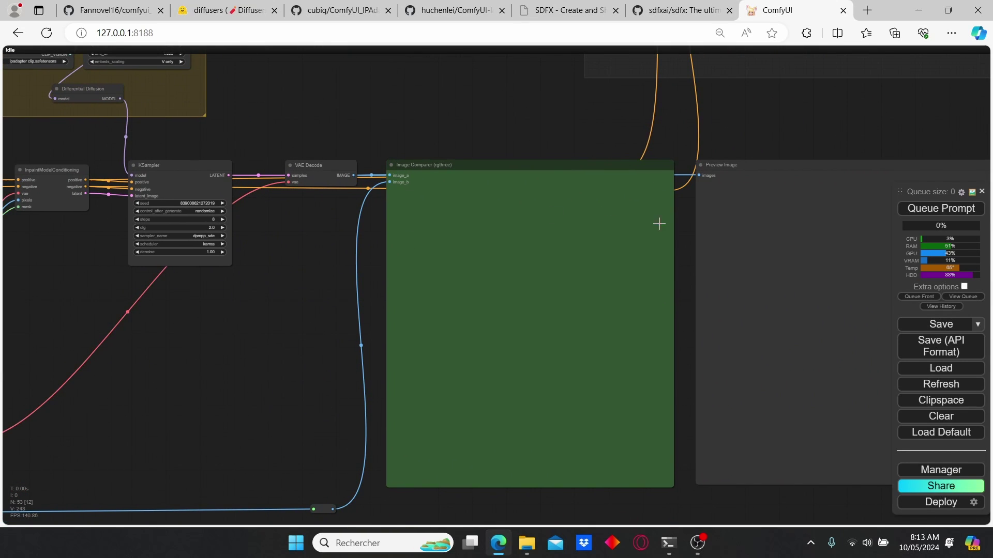
Step: Examine the UPSCALE SNAP SHOOT group with its Upscale Model Loader, Ultimate SD Upscale and Preview Image nodes
left_click_drag(332, 122, 484, 331)
scroll(460, 156, "down", 3)
left_click_drag(461, 156, 171, 281)
scroll(569, 294, "up", 4)
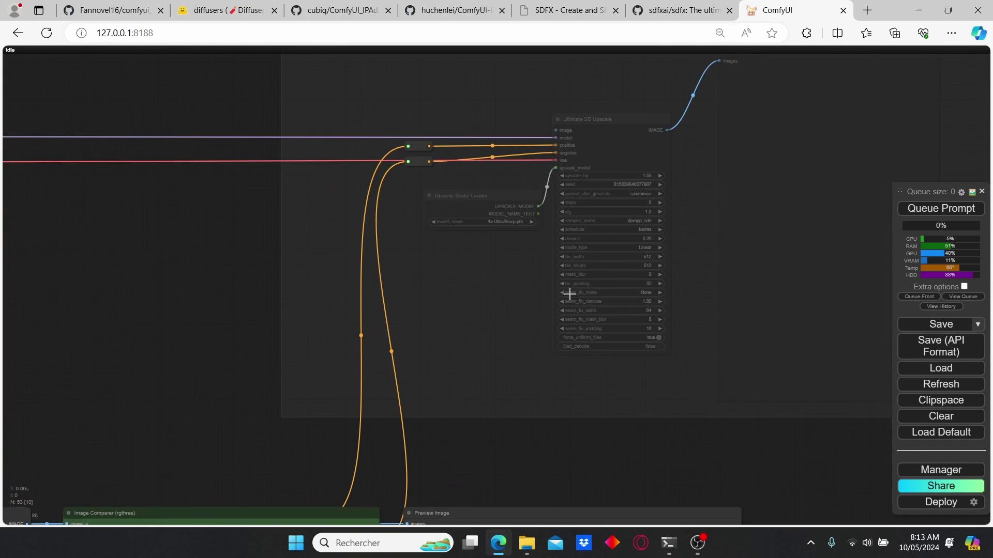
left_click_drag(471, 276, 345, 337)
scroll(373, 301, "up", 3)
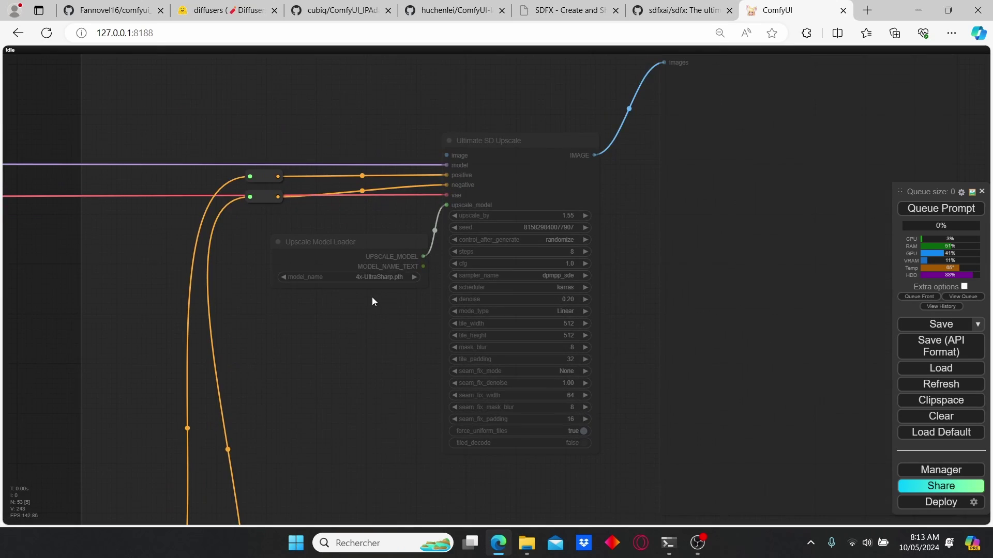
scroll(390, 322, "down", 2)
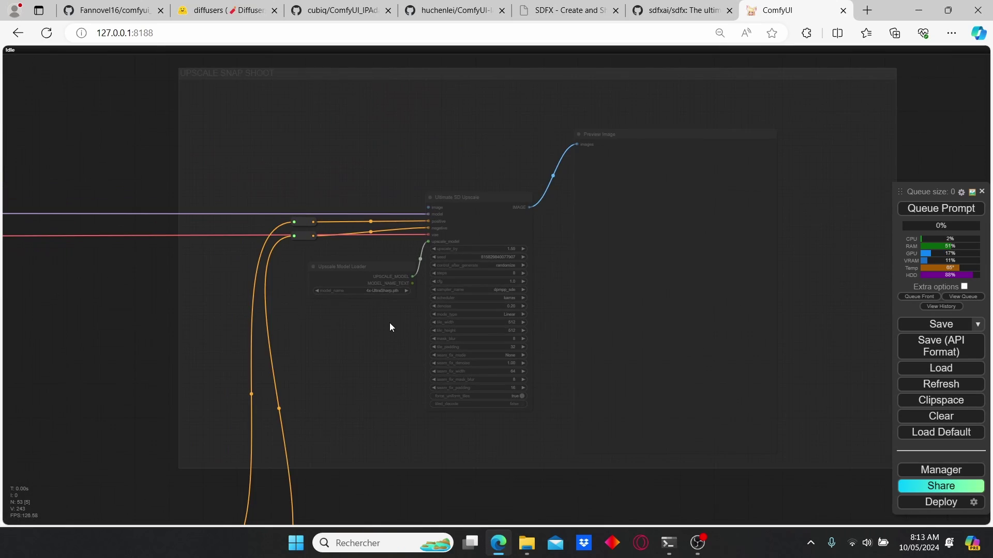
scroll(367, 336, "up", 1)
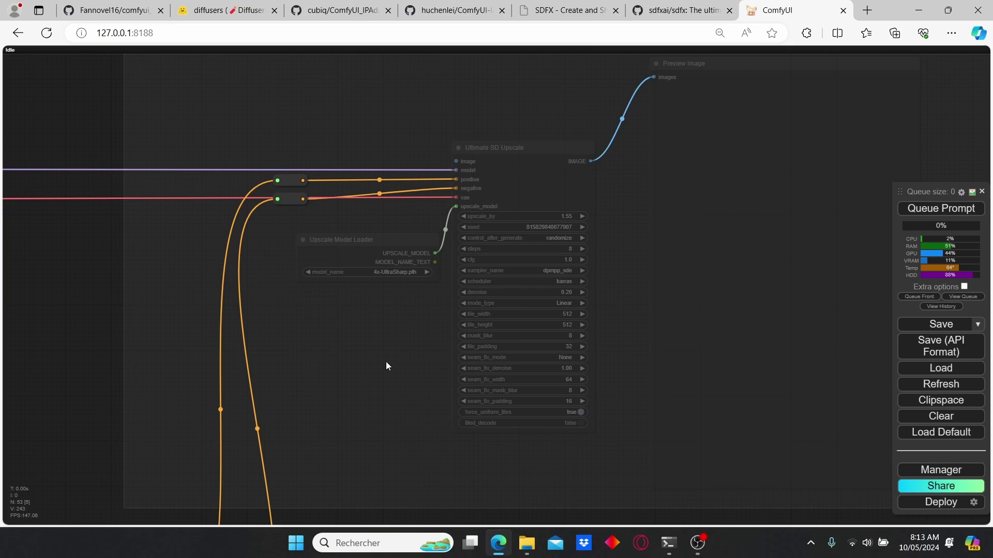
Step: Return to the DEPTH & BACKROUND REMOVAL group and queue the workflow for generation
left_click_drag(385, 362, 840, 232)
scroll(840, 232, "down", 5)
left_click_drag(42, 408, 883, 208)
left_click_drag(698, 159, 488, 205)
scroll(489, 205, "up", 3)
scroll(483, 203, "down", 3)
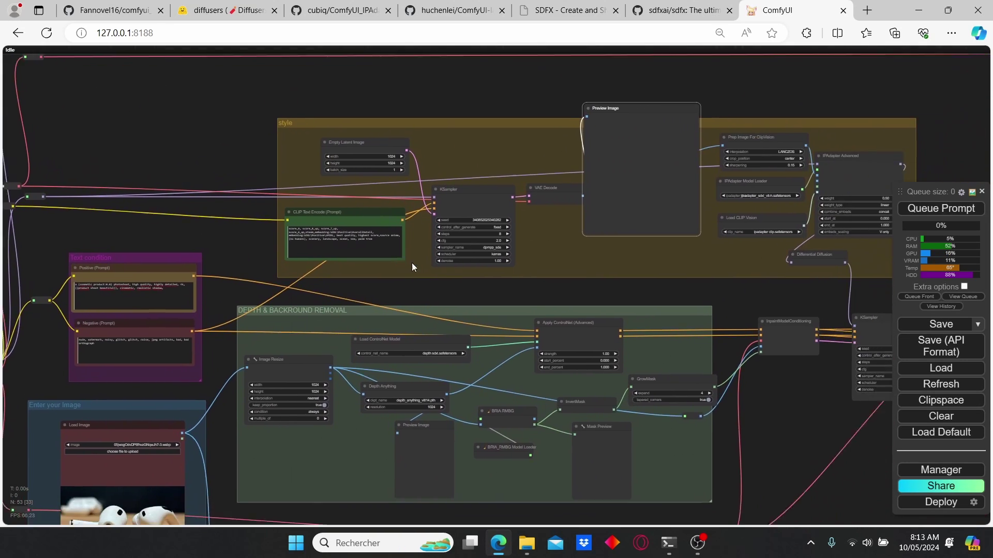
scroll(412, 263, "up", 2)
scroll(384, 234, "up", 1)
left_click_drag(393, 218, 417, 174)
left_click_drag(418, 240, 429, 158)
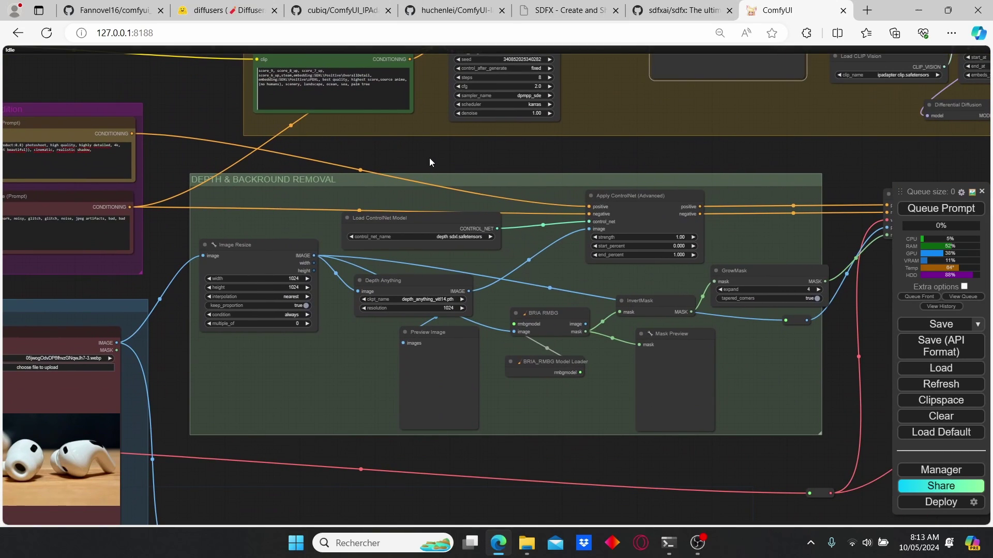
left_click(941, 208)
Step: Examine the generated depth map and mask previews, and check the Load Checkpoint node during execution
scroll(592, 131, "up", 3)
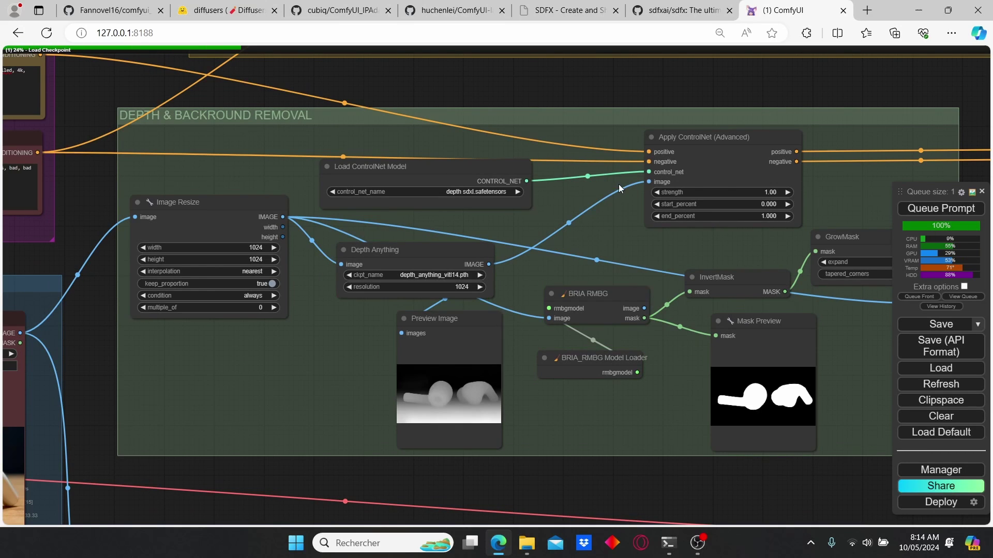
scroll(624, 92, "down", 3)
scroll(665, 99, "up", 2)
left_click_drag(741, 99, 621, 111)
scroll(756, 185, "down", 2)
left_click_drag(733, 180, 665, 182)
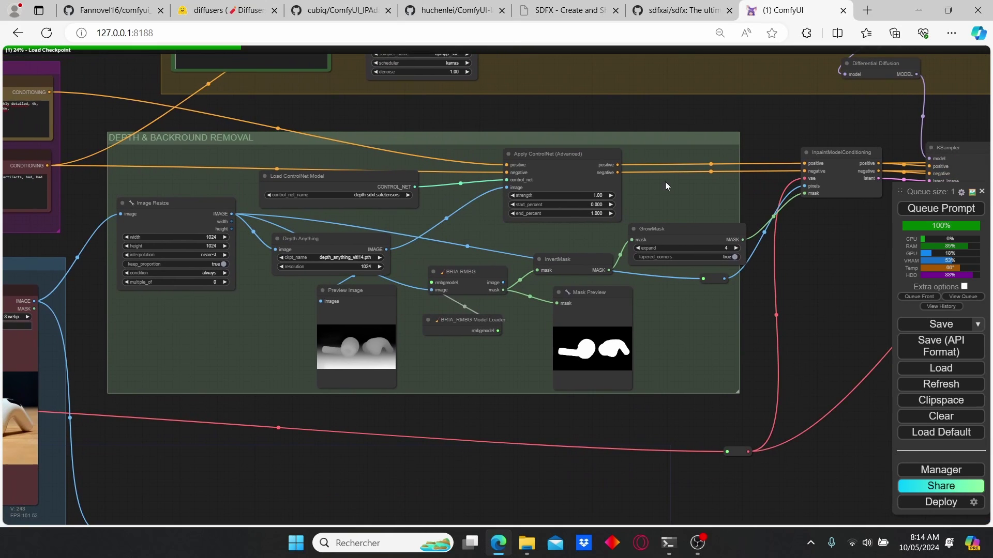
left_click_drag(363, 138, 779, 183)
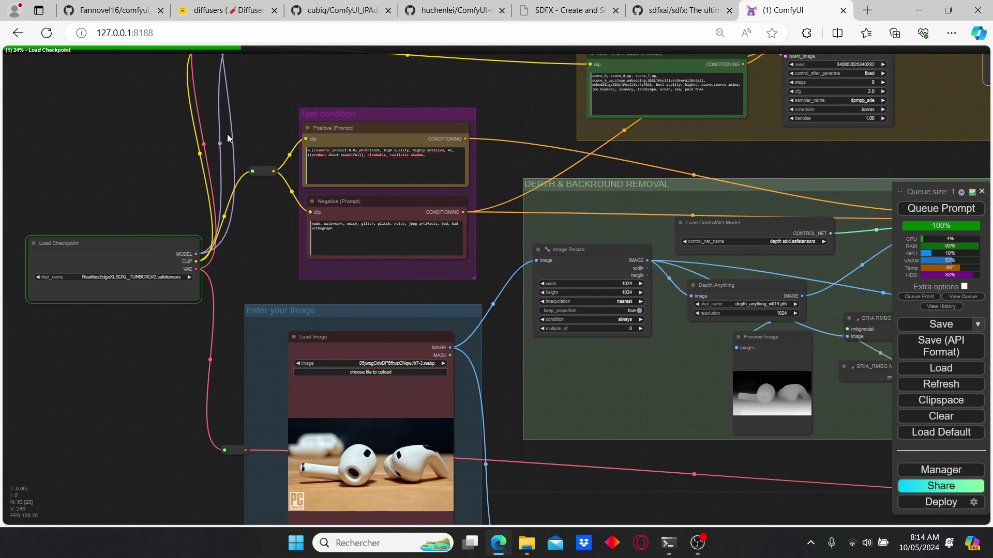
Step: Examine the Load Checkpoint node and follow the running workflow past the text conditions to the KSampler in the style group
left_click_drag(183, 133, 336, 117)
scroll(239, 195, "up", 4)
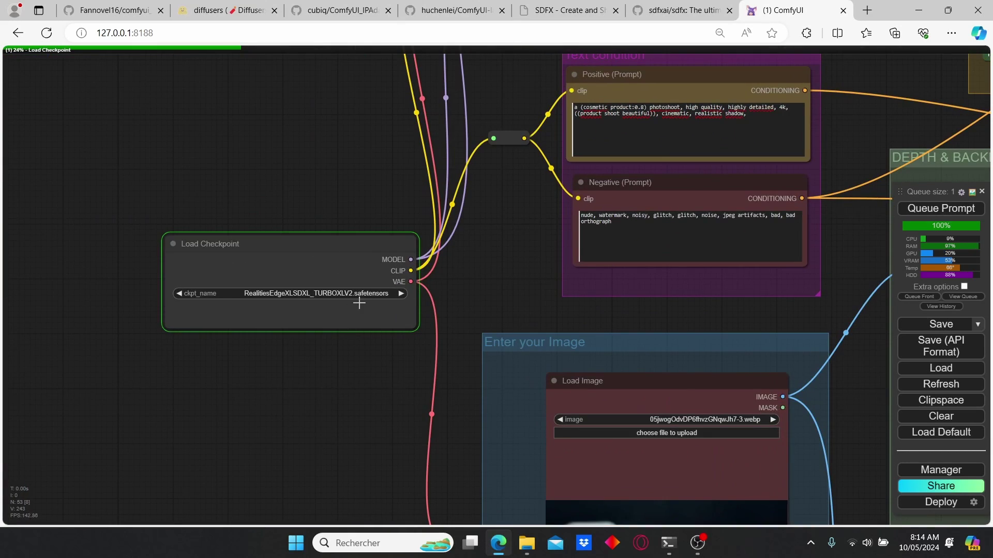
scroll(249, 306, "up", 2)
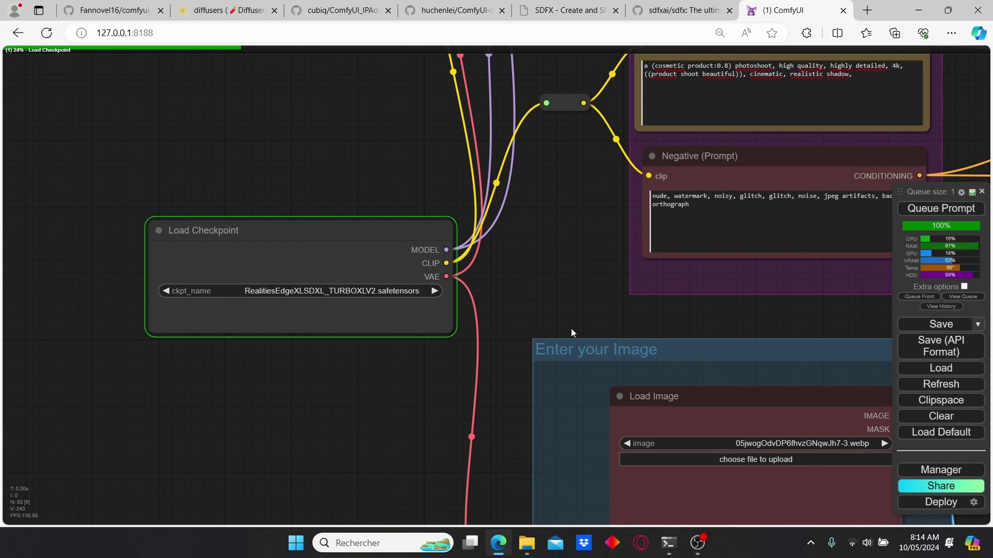
scroll(548, 269, "down", 4)
left_click_drag(556, 265, 412, 265)
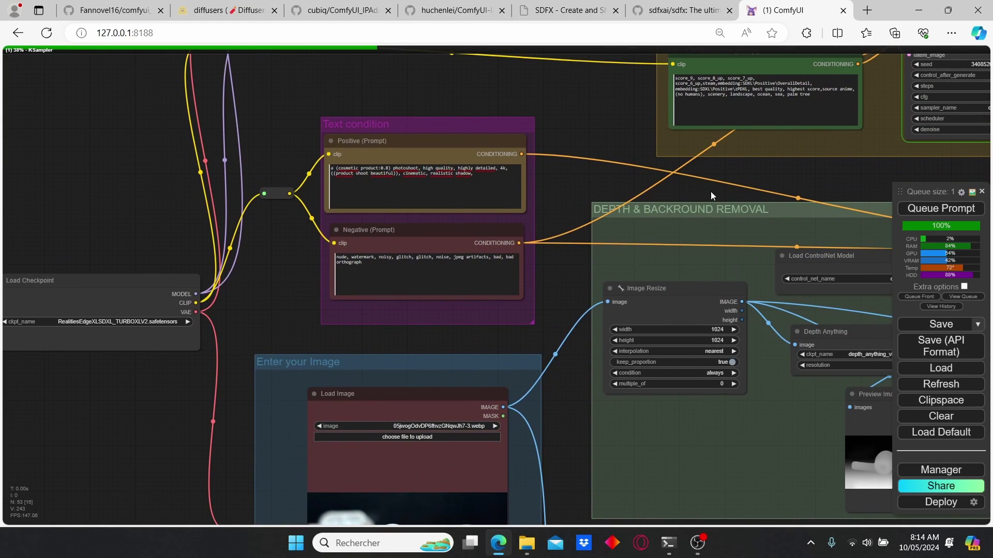
left_click_drag(710, 191, 397, 200)
left_click_drag(250, 193, 355, 268)
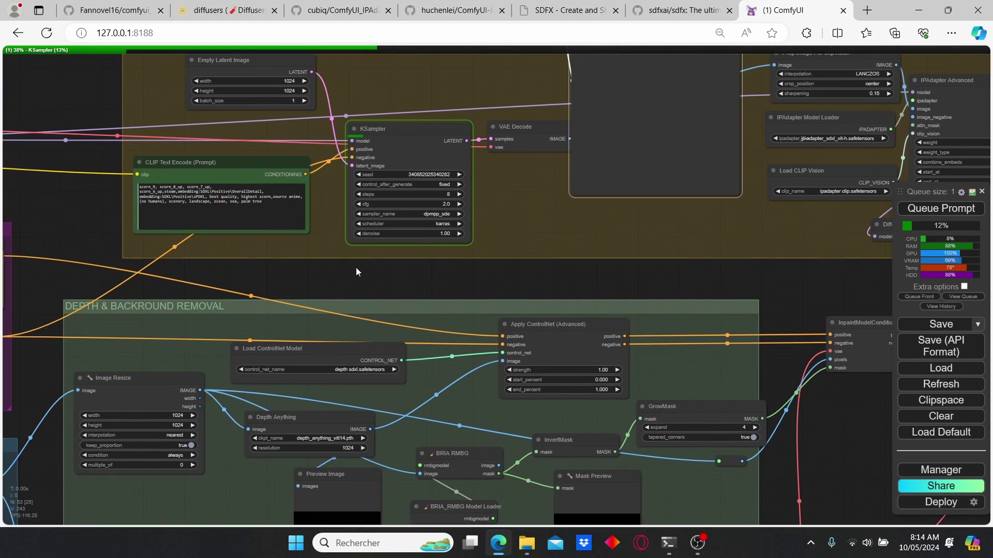
Step: Inspect the earbuds' depth map and the BRIA RMBG mask preview in the DEPTH & BACKROUND REMOVAL group
scroll(473, 419, "up", 3)
left_click_drag(473, 419, 506, 231)
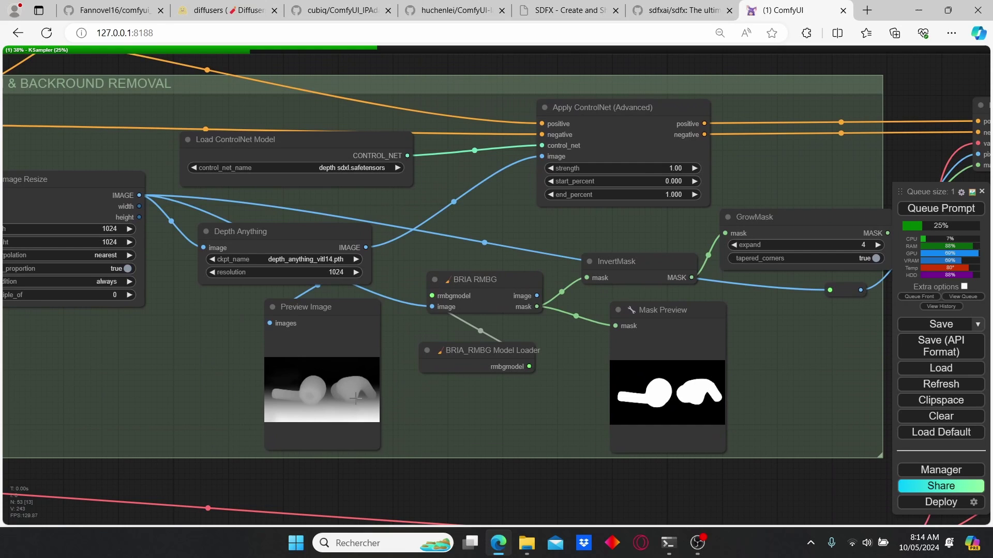
left_click_drag(527, 385, 279, 373)
scroll(448, 356, "up", 3)
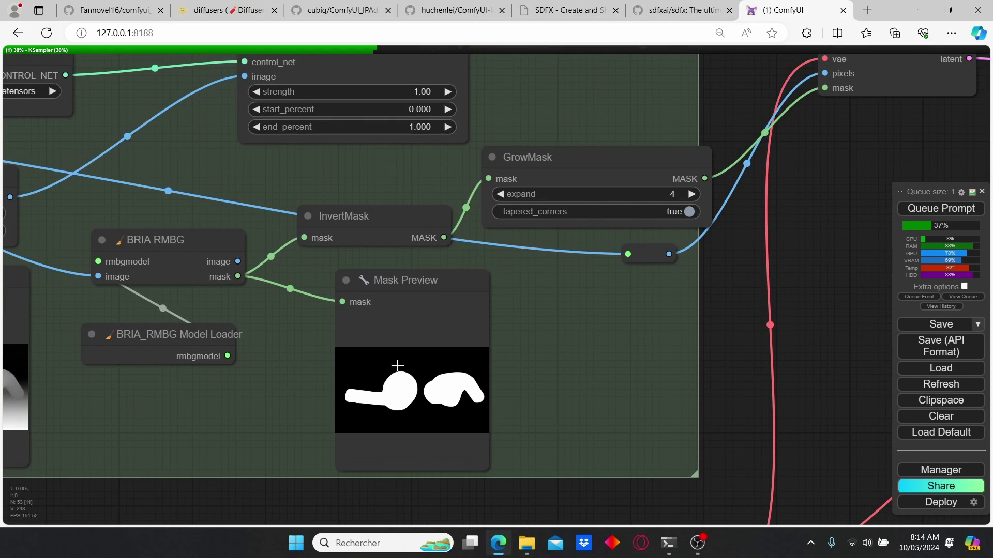
scroll(476, 343, "down", 5)
scroll(482, 424, "up", 6)
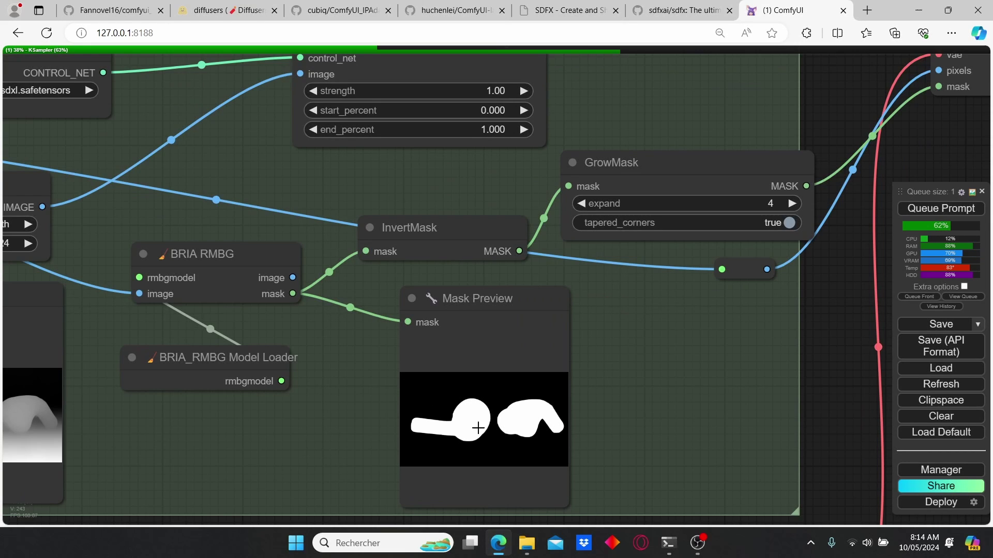
Step: Return to the style group and view the generated palm beach image in its Preview Image node
scroll(474, 437, "down", 3)
left_click_drag(612, 177, 427, 274)
scroll(427, 275, "down", 3)
left_click_drag(224, 101, 444, 311)
scroll(444, 311, "up", 1)
scroll(600, 246, "up", 1)
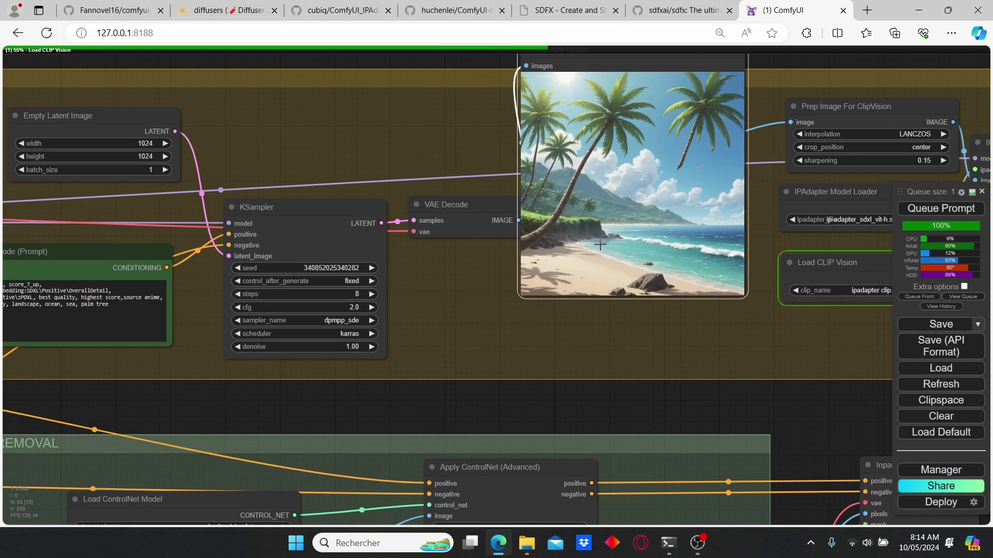
Step: Follow the execution from the IPAdapter nodes through Differential Diffusion to the final KSampler and the output nodes
left_click_drag(713, 298, 484, 300)
scroll(403, 280, "up", 1)
left_click_drag(687, 331, 498, 328)
scroll(499, 327, "down", 1)
left_click_drag(528, 245, 482, 202)
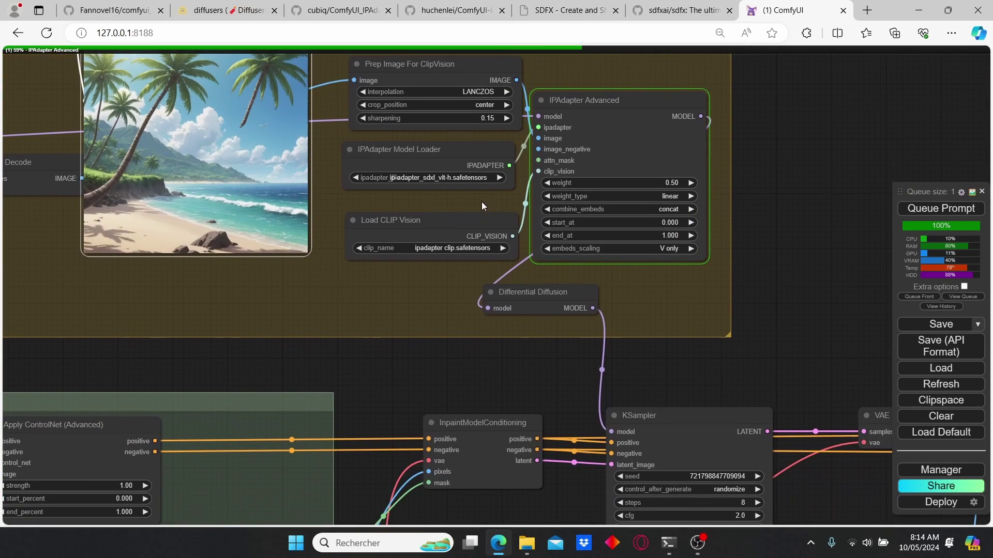
left_click_drag(665, 328, 526, 217)
scroll(610, 318, "down", 2)
scroll(533, 222, "up", 4)
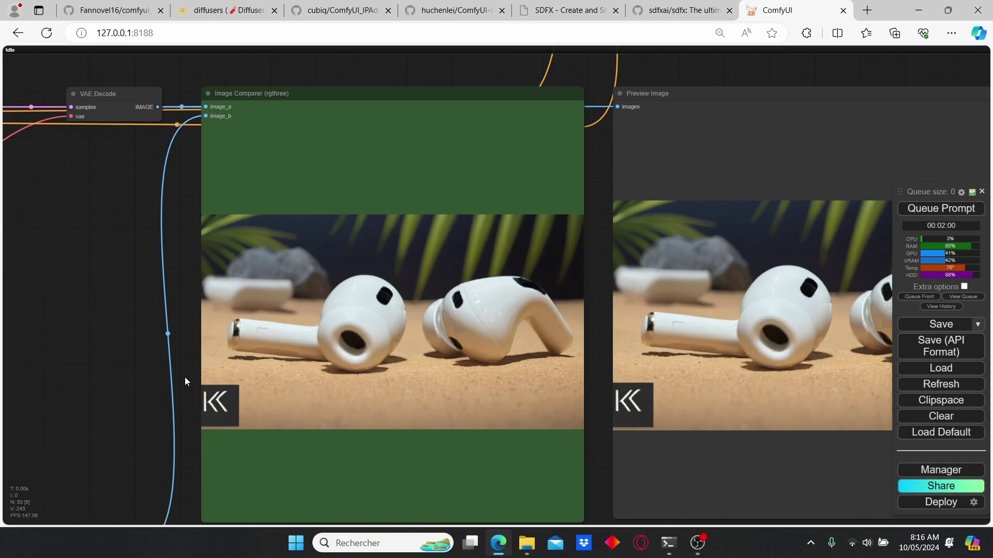
Step: Examine the beach-style earbuds result in the Image Comparer and compare it with the original photo in Load Image
left_click_drag(184, 377, 275, 364)
scroll(253, 365, "up", 2)
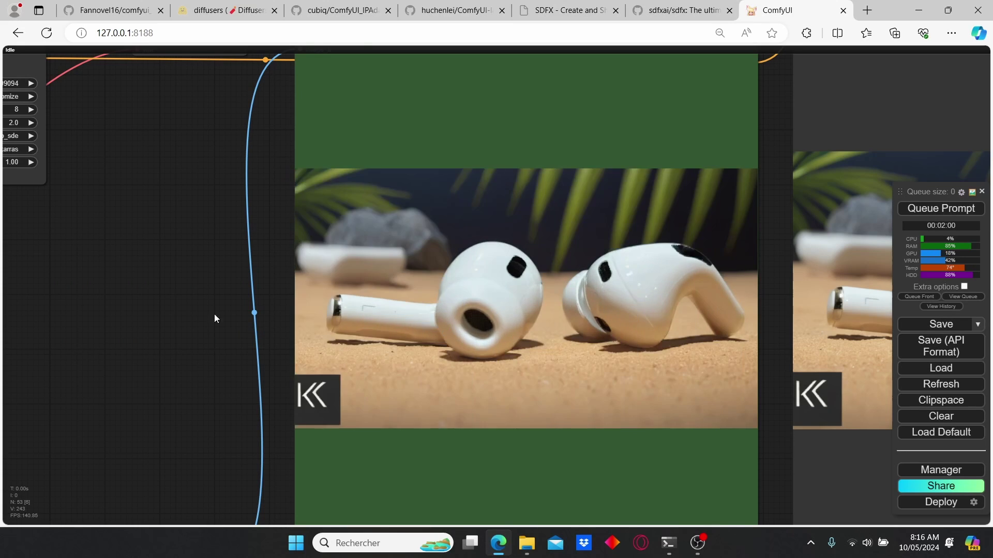
scroll(148, 308, "down", 5)
left_click_drag(89, 287, 410, 328)
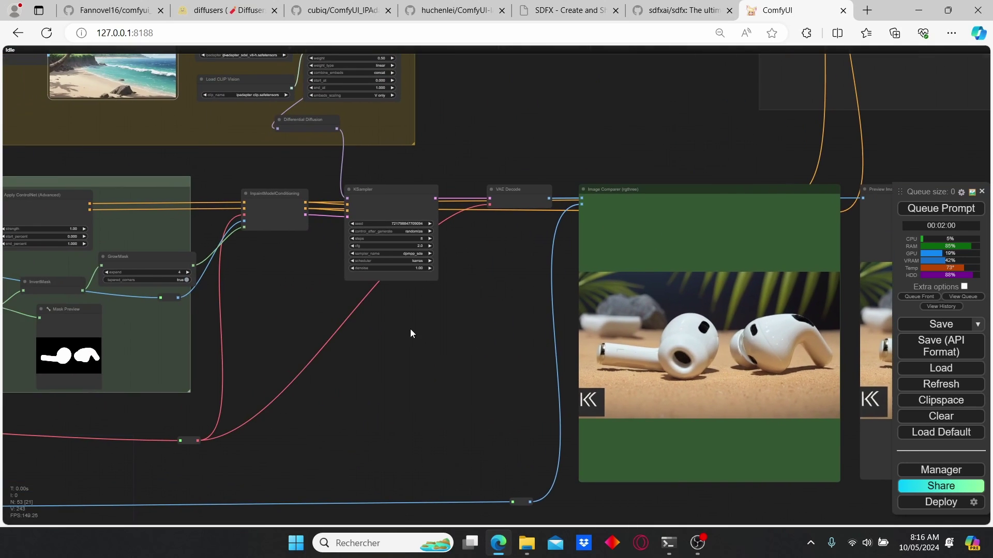
left_click_drag(141, 324, 365, 301)
left_click_drag(180, 316, 376, 300)
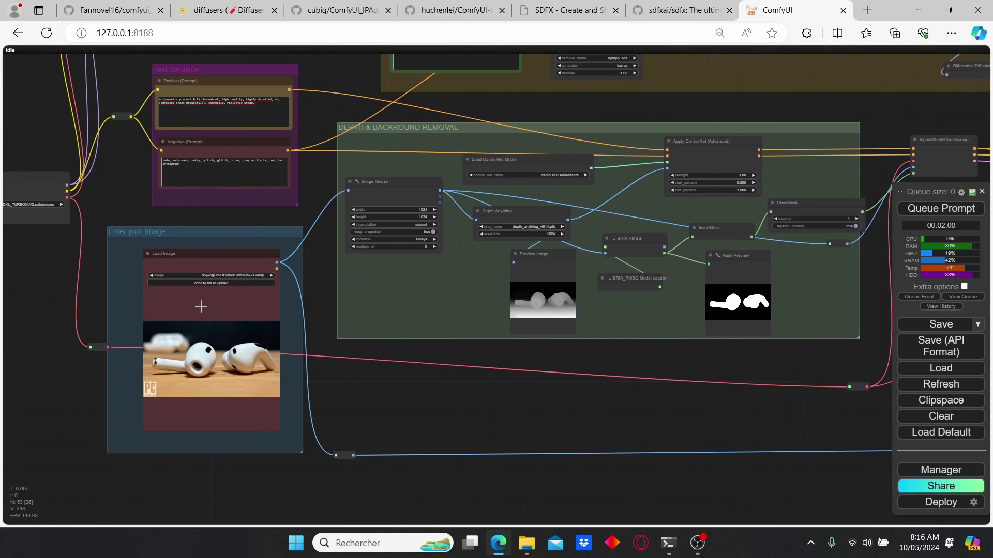
scroll(196, 281, "up", 4)
scroll(381, 299, "down", 4)
Step: Find the prompt notes beside the workflow and copy the whole Pandora night scene text that begins with "Fluorescent light"
left_click_drag(177, 228, 508, 310)
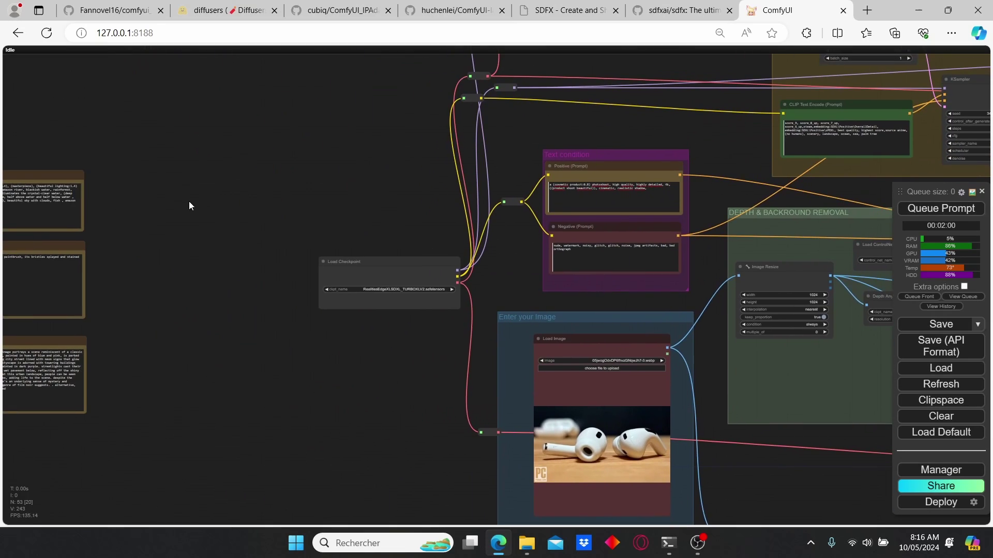
left_click_drag(189, 200, 393, 220)
scroll(138, 231, "up", 4)
left_click_drag(161, 235, 261, 203)
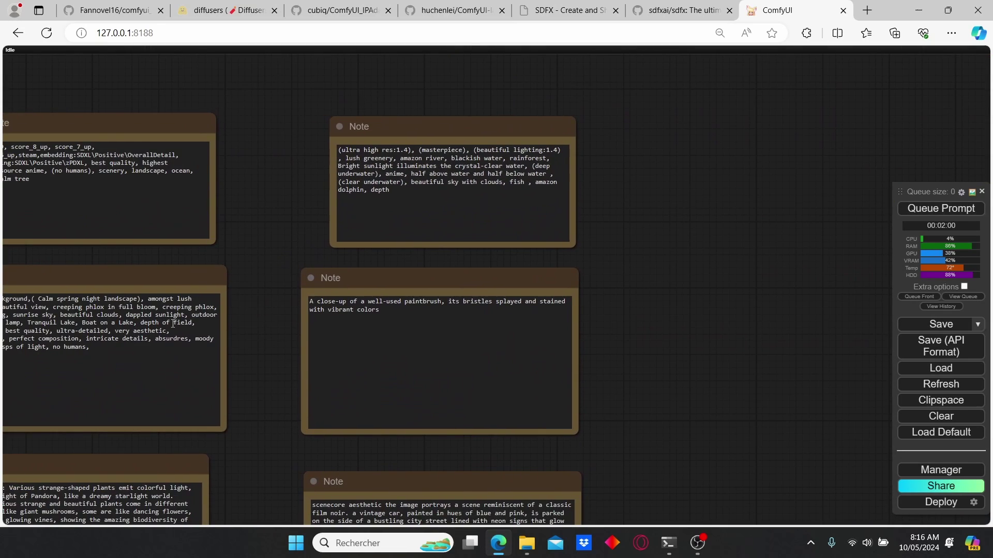
scroll(263, 346, "down", 3)
left_click_drag(259, 351, 300, 259)
scroll(277, 321, "up", 2)
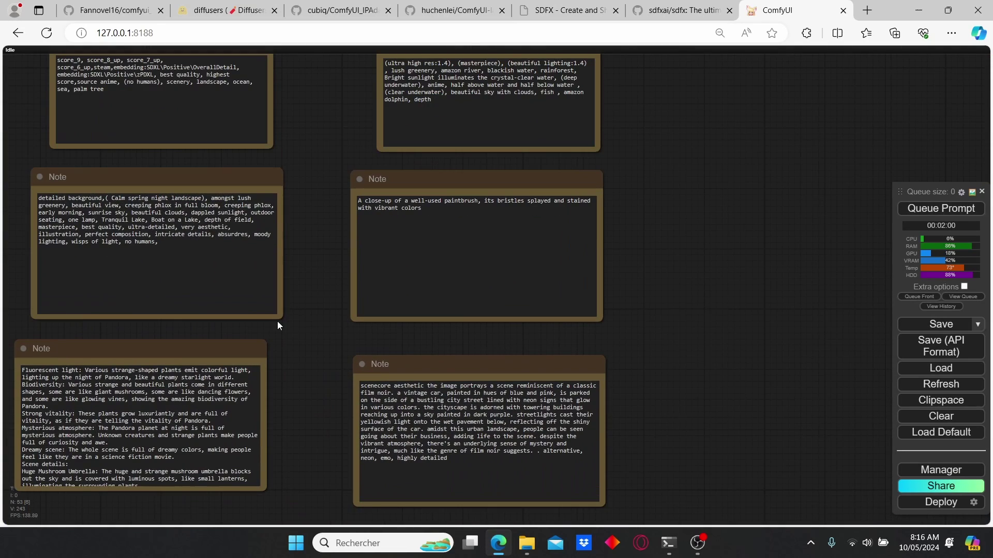
left_click(233, 476)
key("ctrl+a")
Step: Replace the prompt in the style group's CLIP Text Encode node with the copied Pandora scene text
scroll(664, 175, "down", 3)
left_click_drag(806, 150, 190, 280)
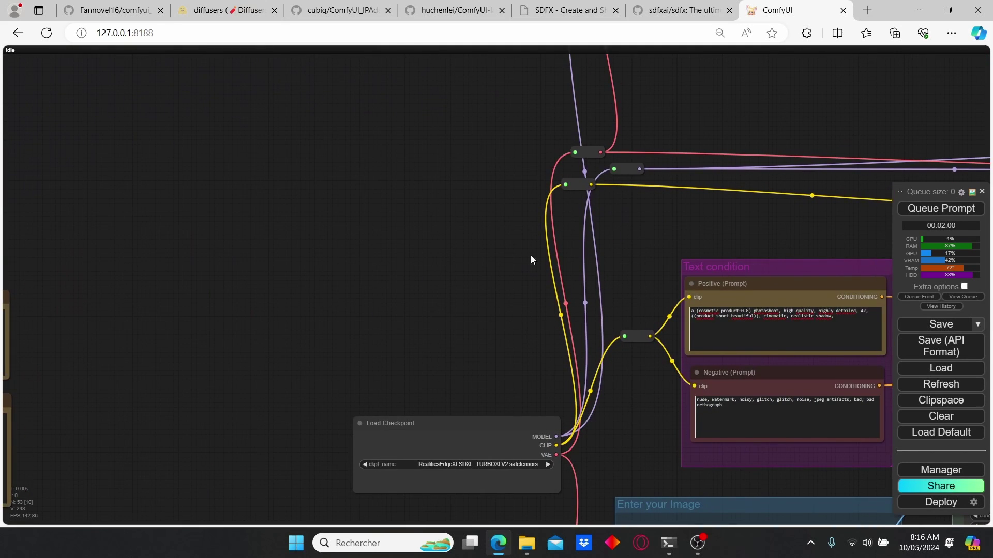
left_click_drag(658, 223, 290, 179)
left_click_drag(551, 151, 222, 299)
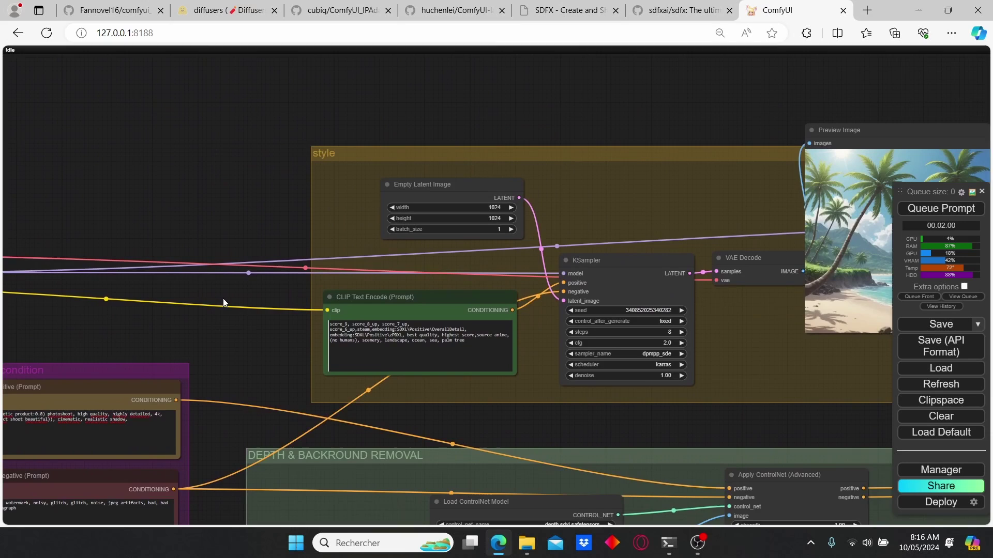
scroll(439, 289, "up", 1)
left_click(497, 358)
key("ctrl+a")
key("ctrl+v")
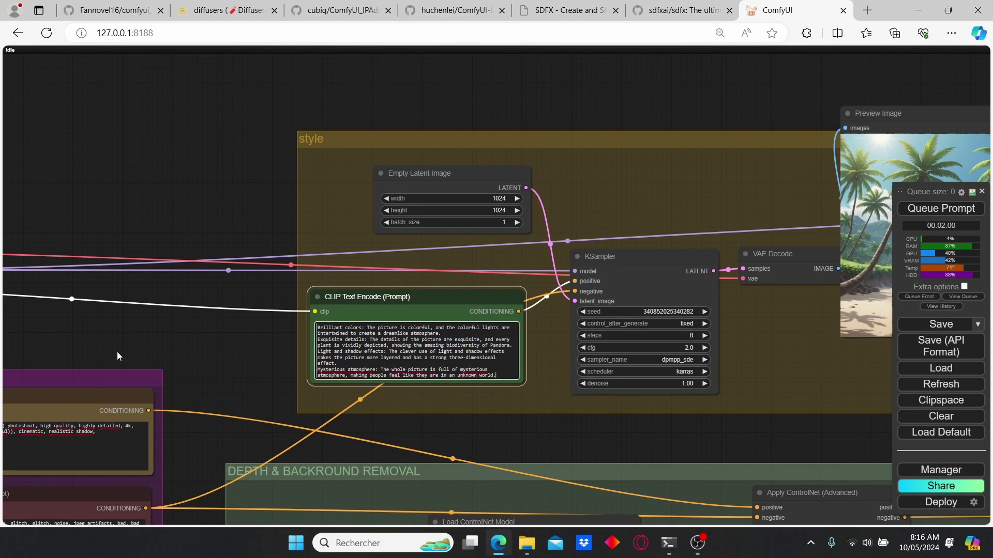
Step: Review the Pandora text in the CLIP Text Encode node alongside the style group's other nodes
left_click_drag(119, 357, 275, 252)
scroll(366, 348, "down", 2)
scroll(372, 345, "up", 1)
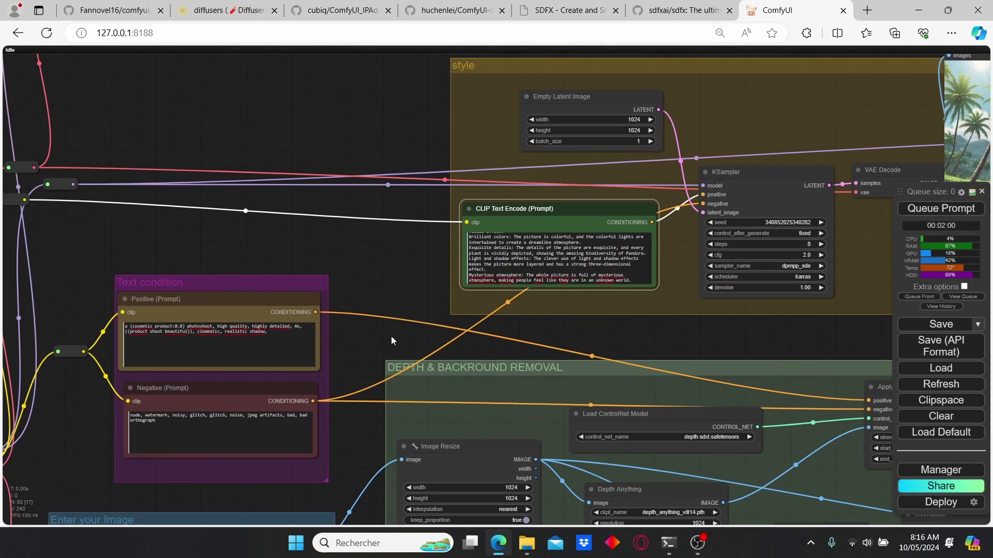
left_click_drag(623, 305, 544, 251)
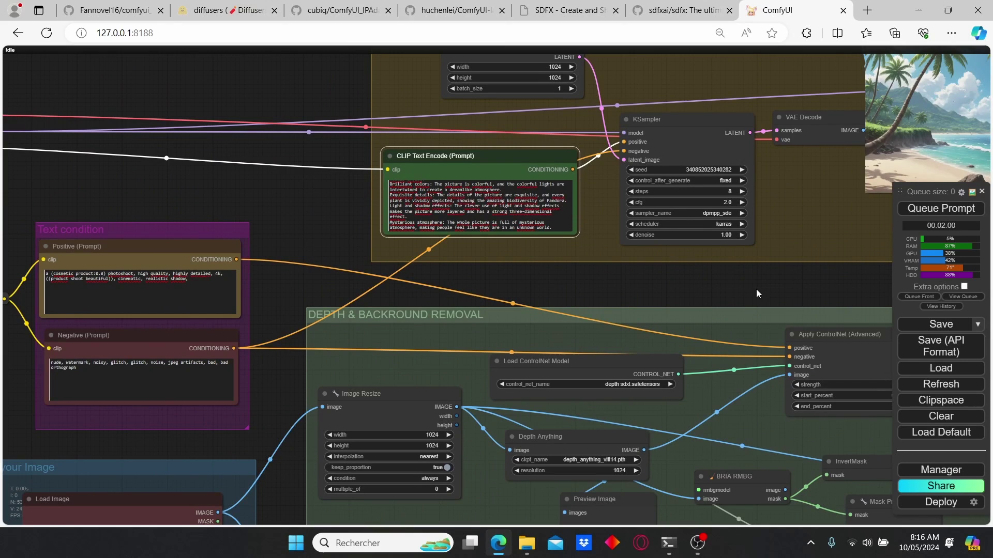
left_click_drag(756, 293, 570, 311)
scroll(291, 200, "up", 1)
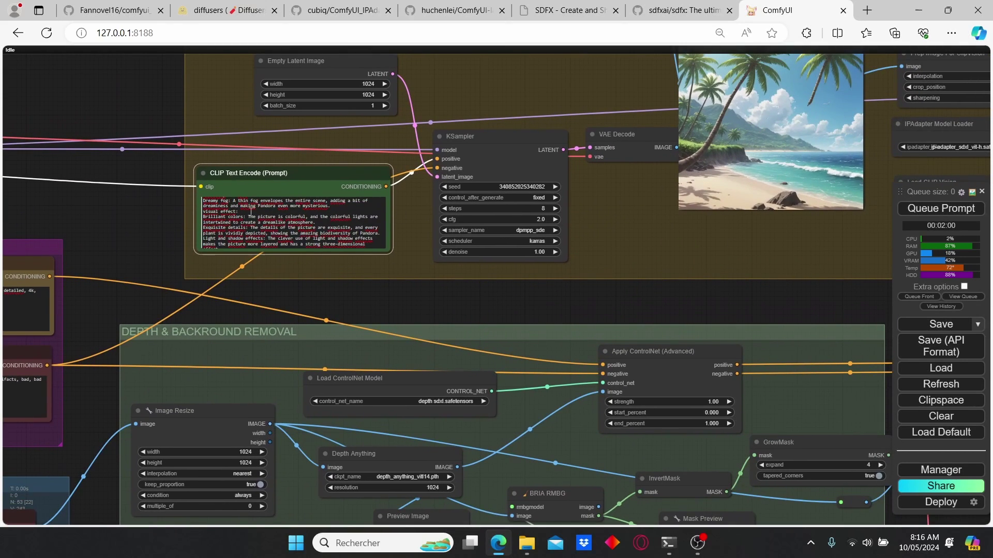
scroll(251, 212, "down", 1)
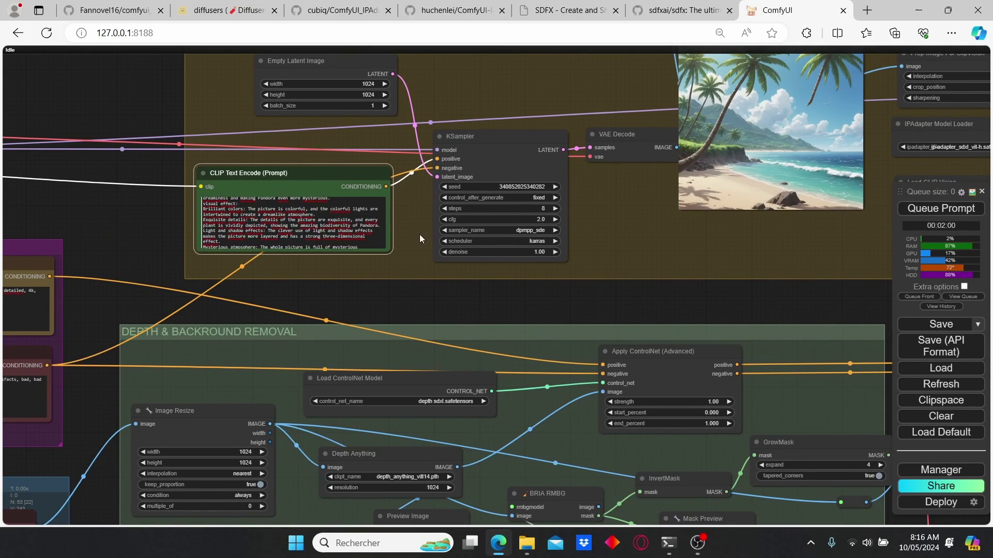
left_click_drag(420, 234, 448, 317)
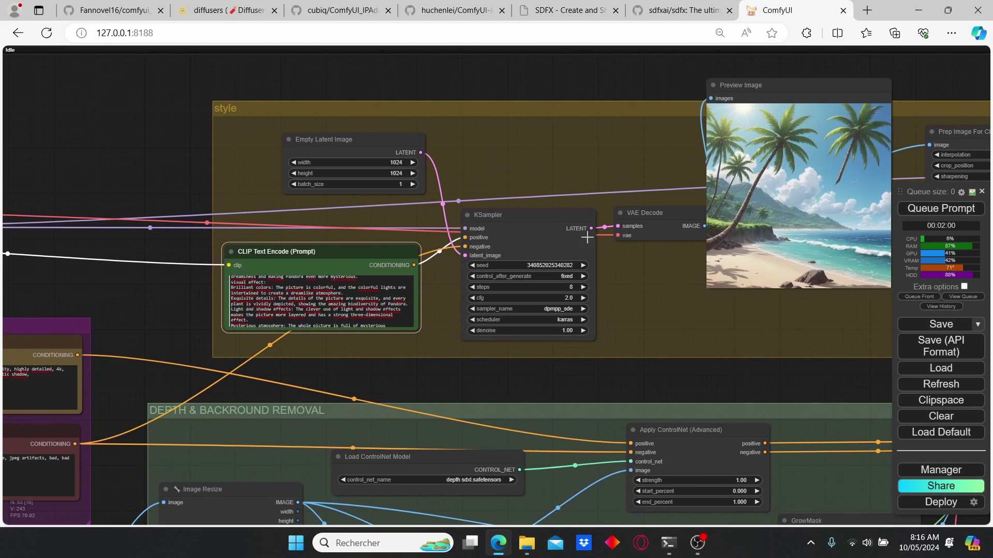
Step: Review the positive and negative prompts in the Text condition group
scroll(662, 289, "down", 2)
left_click_drag(663, 301, 553, 299)
left_click_drag(342, 337, 624, 226)
scroll(557, 266, "up", 2)
scroll(43, 219, "up", 3)
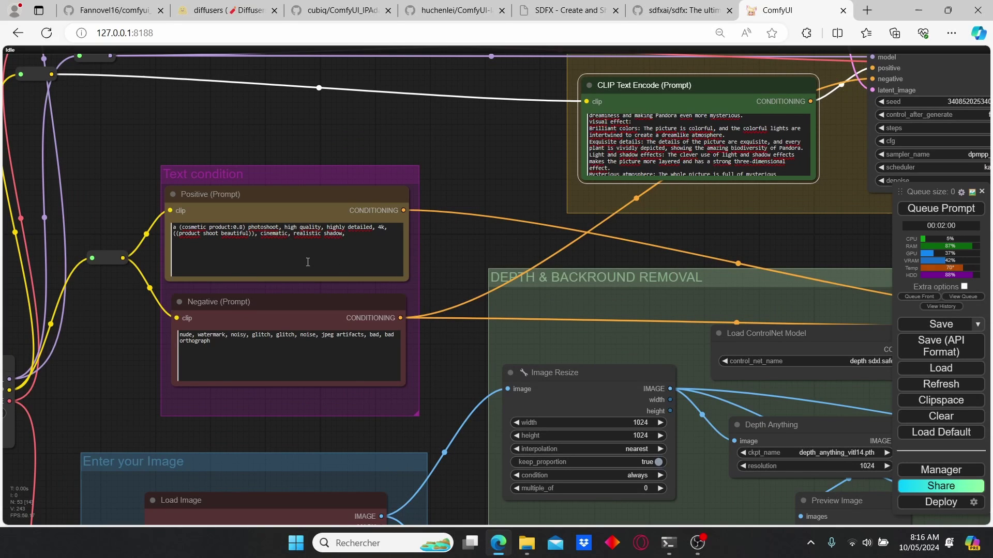
scroll(510, 241, "down", 3)
scroll(569, 268, "up", 3)
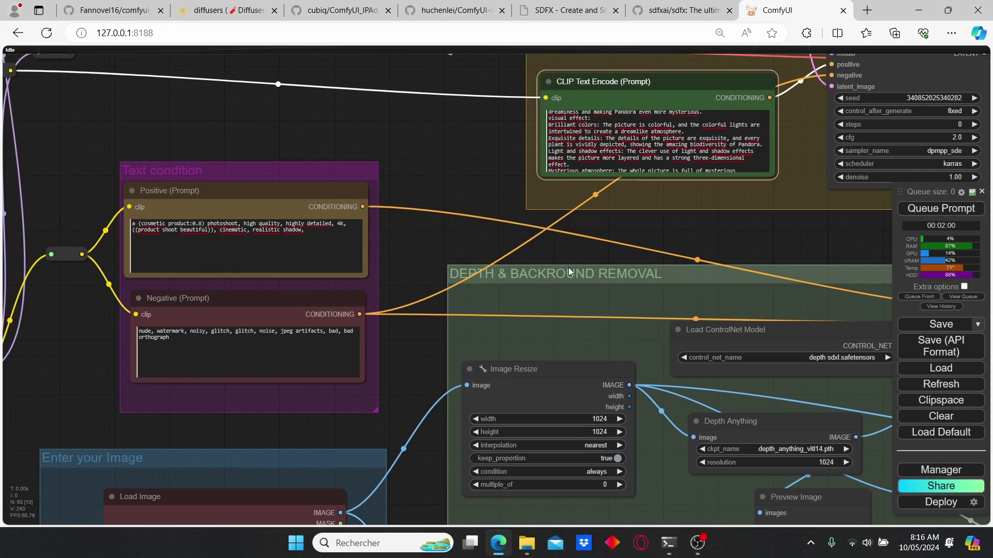
scroll(600, 266, "down", 2)
Step: Return to the style group and queue the workflow with the Pandora prompt
left_click_drag(669, 238, 166, 251)
left_click_drag(592, 250, 565, 286)
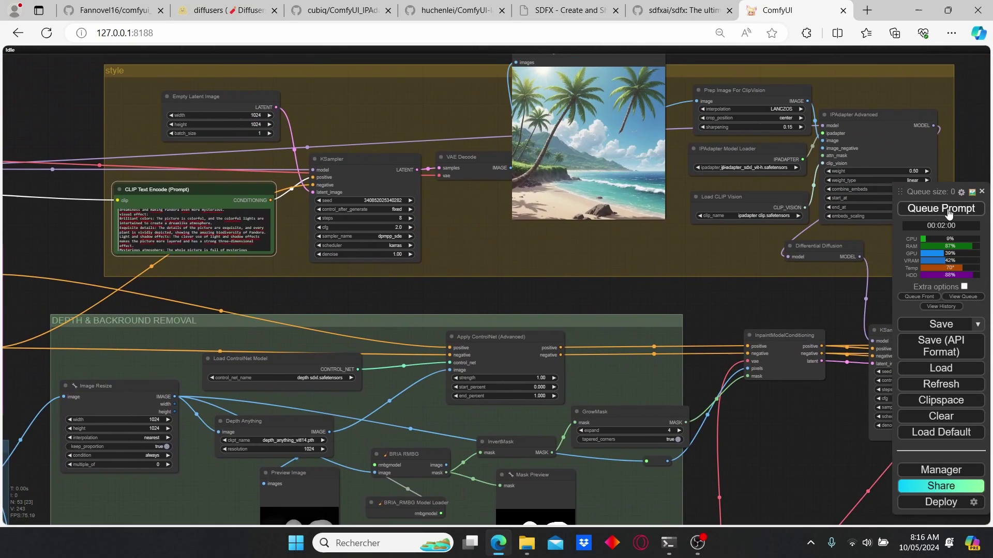
left_click(949, 211)
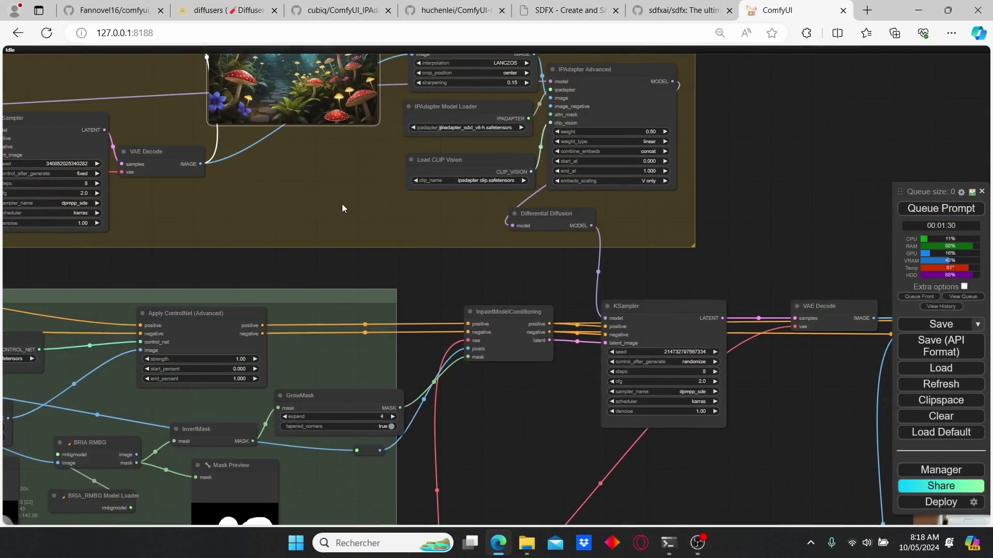
Step: View the mushroom forest image in the style preview and follow the IPAdapter chain to the Image Comparer
left_click_drag(342, 204, 381, 295)
left_click_drag(426, 346, 436, 347)
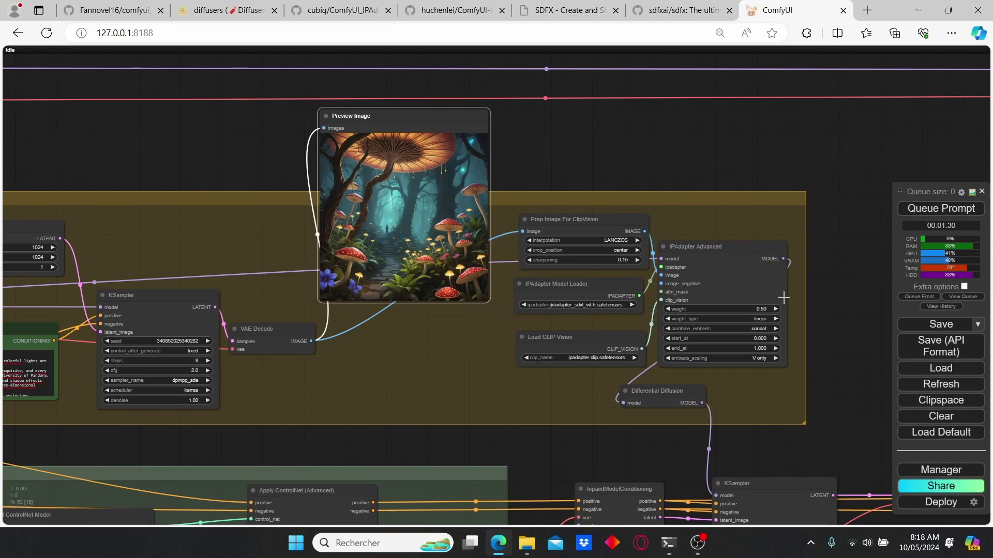
left_click_drag(511, 354, 338, 301)
left_click_drag(687, 310, 397, 153)
left_click_drag(573, 199, 356, 51)
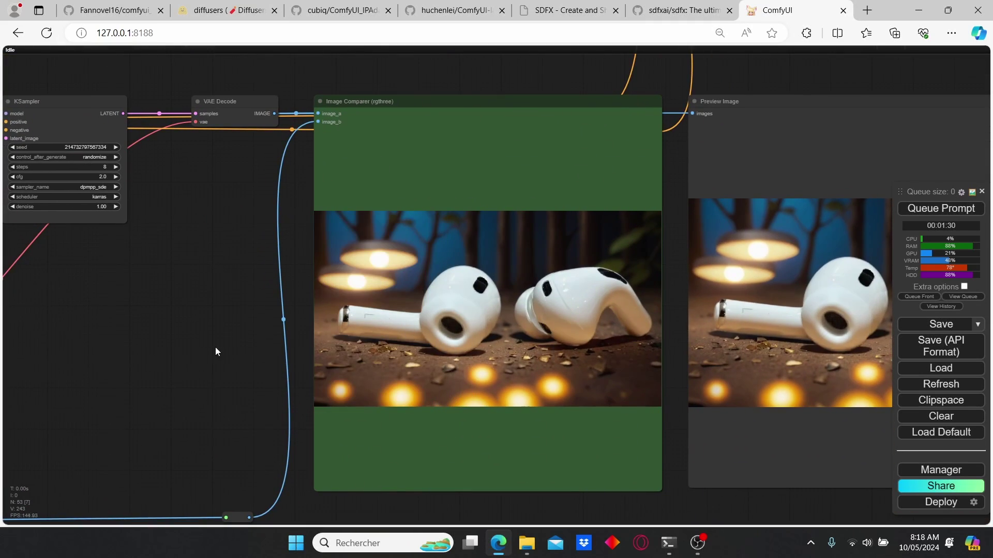
Step: Examine the forest-style earbuds result in the Image Comparer up close and head back toward the final KSampler
scroll(181, 345, "up", 1)
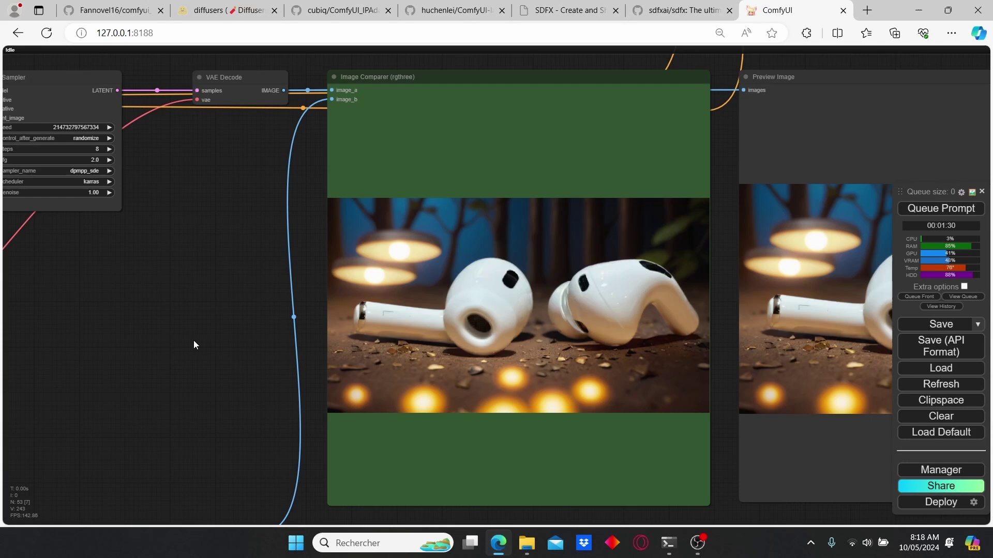
scroll(207, 325, "down", 2)
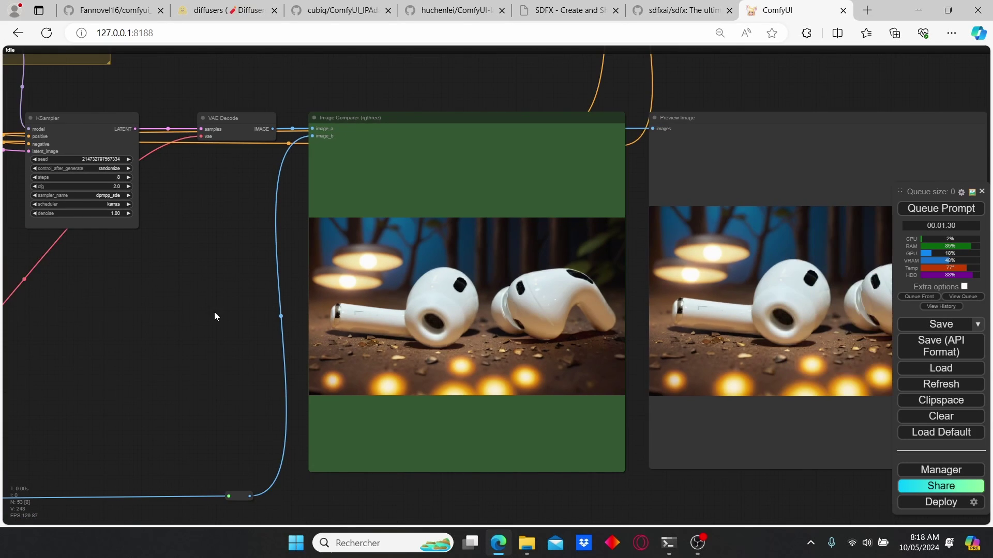
scroll(214, 311, "up", 2)
scroll(207, 321, "up", 1)
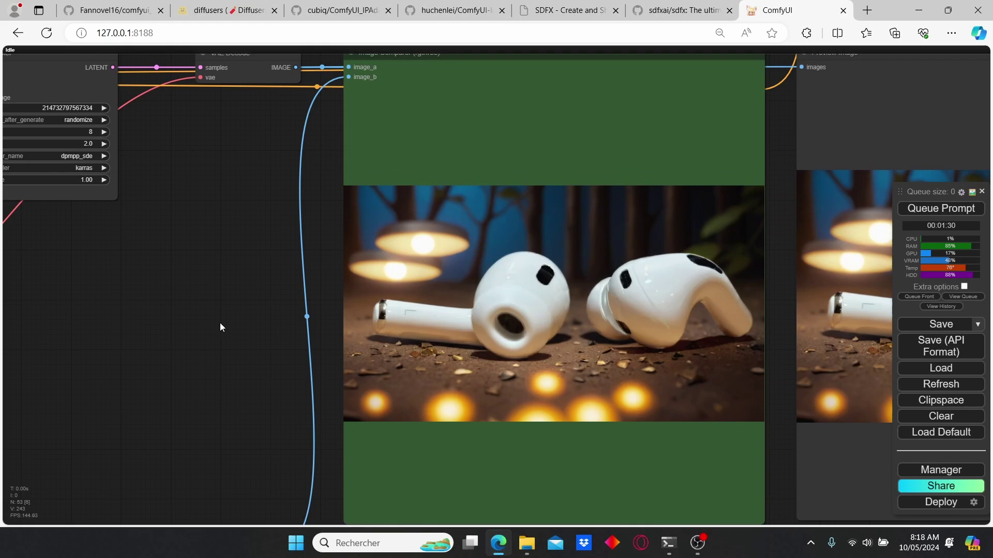
left_click_drag(219, 323, 189, 321)
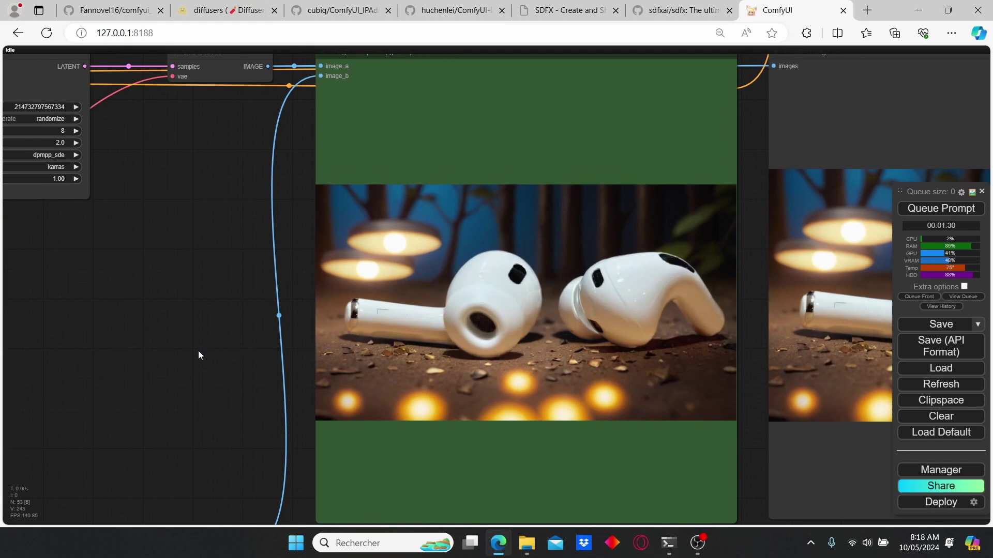
scroll(200, 352, "down", 5)
left_click_drag(165, 329, 379, 387)
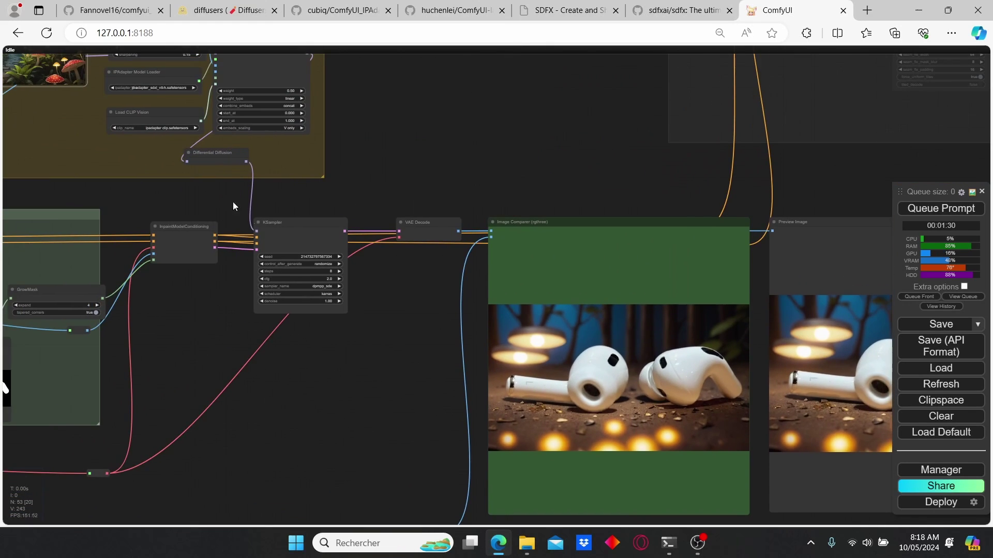
Step: Set the IPAdapter Advanced node's weight to 0.70 in the style group
left_click_drag(233, 206, 229, 291)
scroll(378, 185, "up", 6)
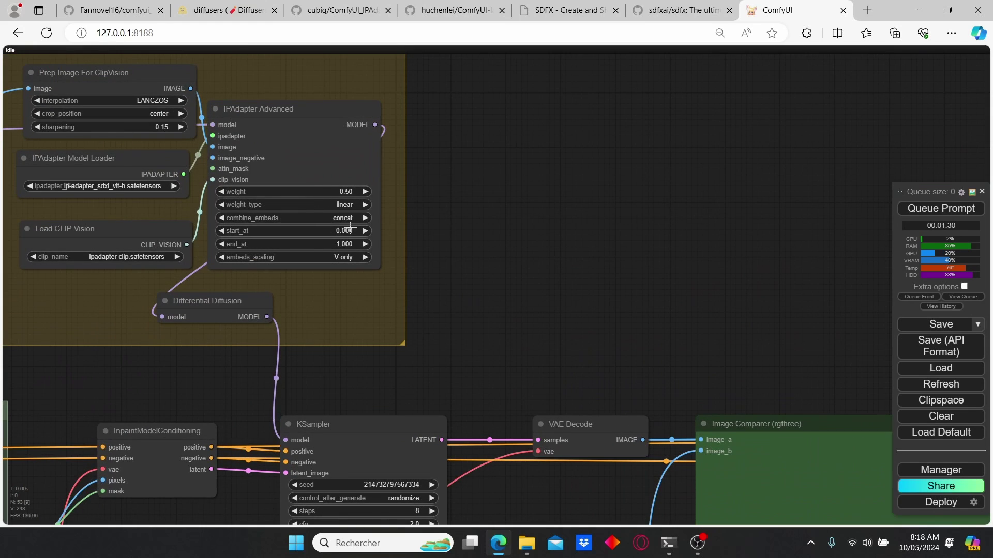
scroll(282, 196, "up", 4)
scroll(480, 263, "down", 5)
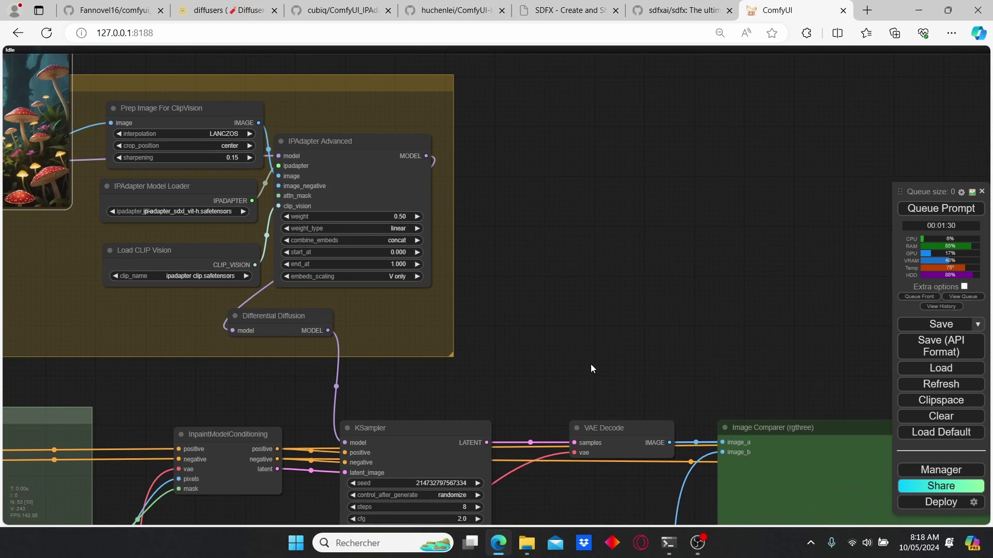
left_click_drag(591, 364, 527, 186)
left_click_drag(442, 127, 521, 350)
scroll(393, 235, "up", 3)
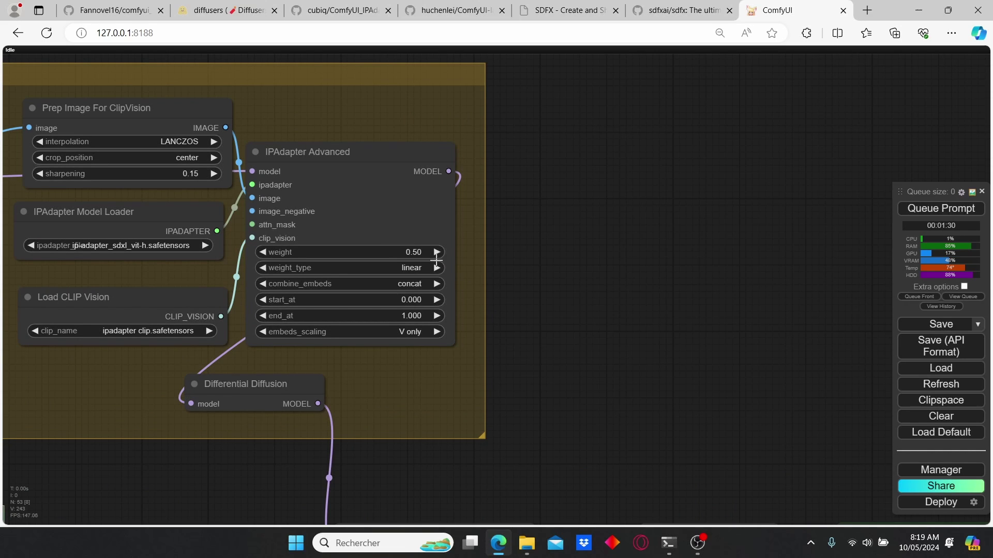
scroll(457, 287, "down", 4)
left_click_drag(518, 355, 517, 327)
scroll(516, 327, "up", 4)
left_click(496, 248)
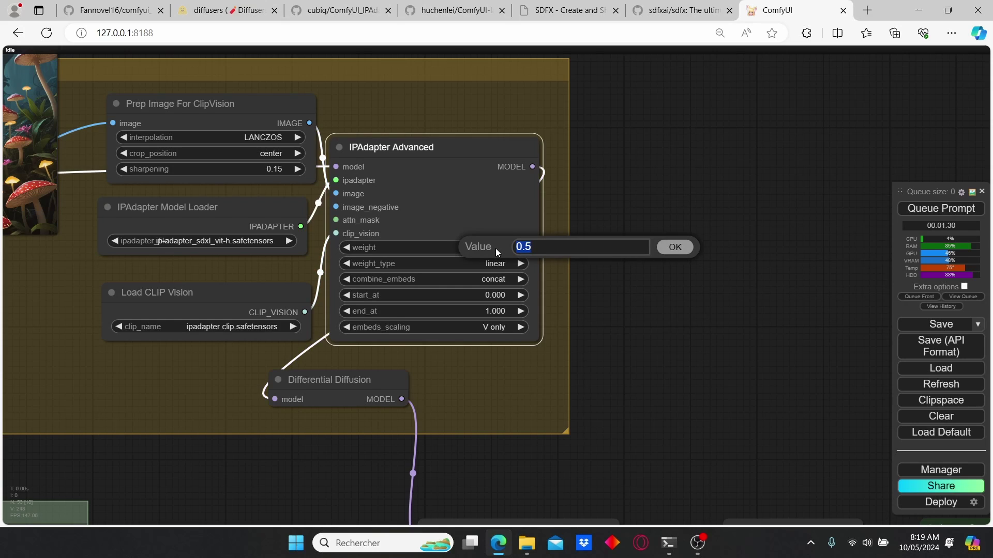
type(".7")
key("Return")
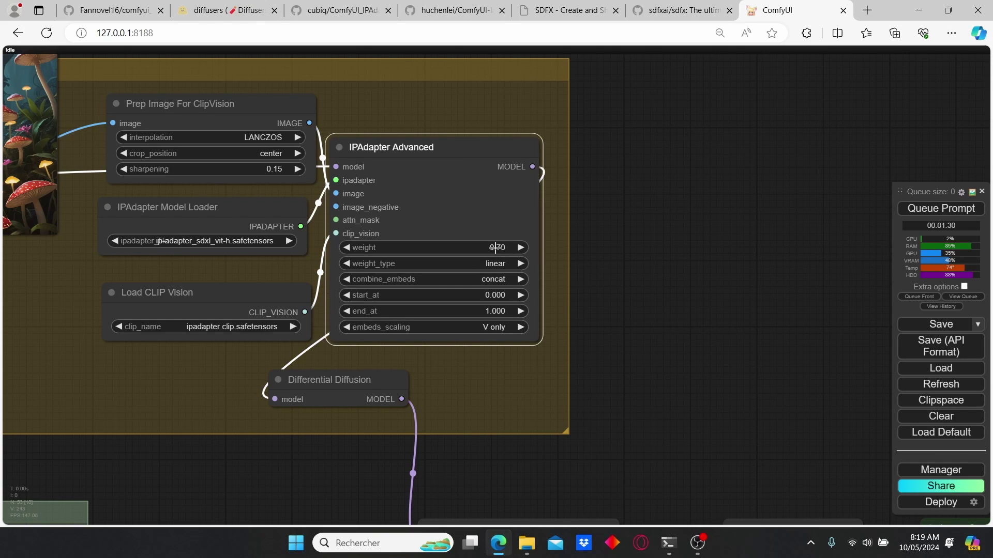
Step: Queue the workflow with the stronger IPAdapter weight and follow the progress in the final KSampler
scroll(809, 270, "down", 3)
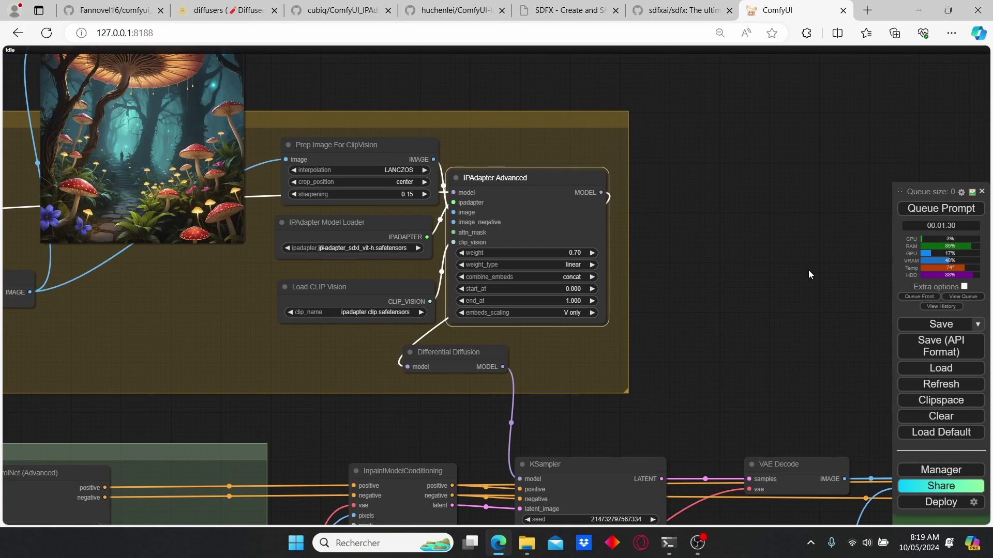
left_click(940, 212)
scroll(729, 387, "down", 2)
left_click_drag(729, 387, 539, 192)
scroll(399, 414, "up", 5)
scroll(526, 412, "up", 4)
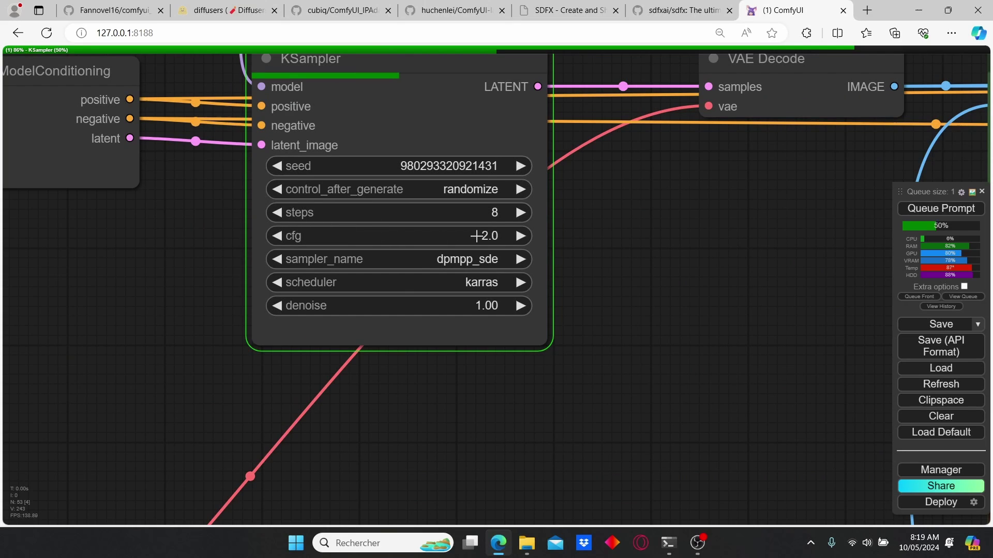
scroll(625, 265, "down", 2)
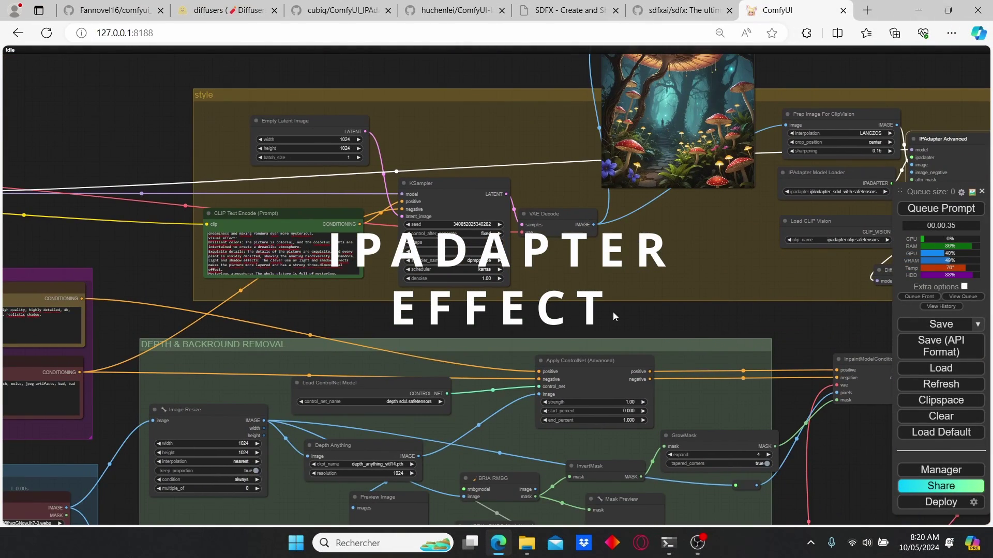
Step: Set all nodes in the style group to never execute
scroll(614, 313, "down", 2)
left_click_drag(641, 295, 419, 283)
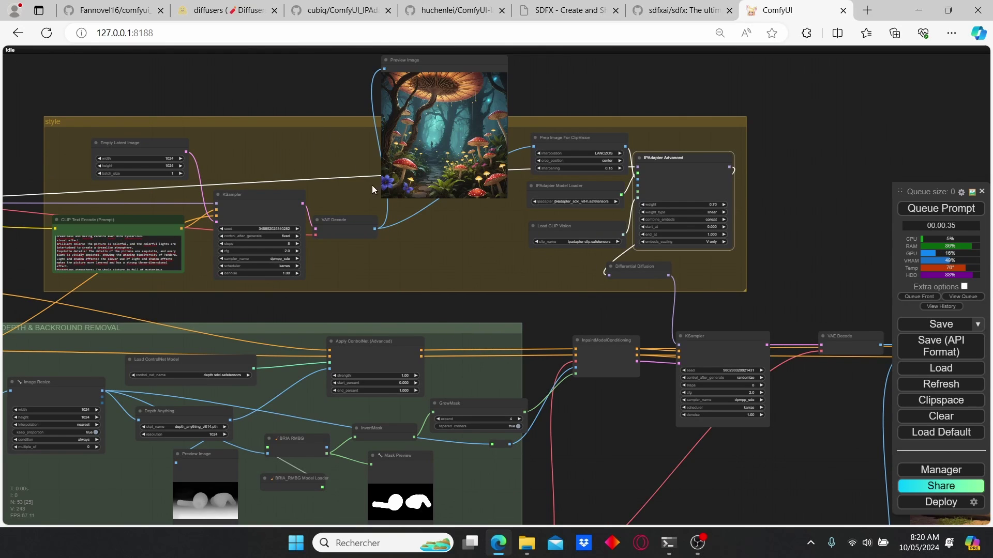
left_click_drag(817, 265, 863, 274)
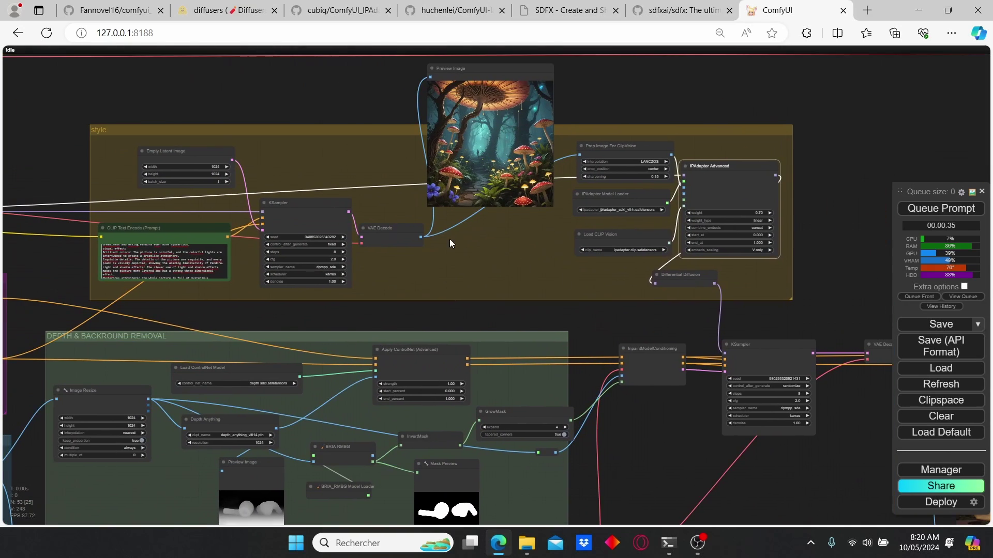
scroll(490, 261, "up", 2)
left_click_drag(469, 286, 569, 358)
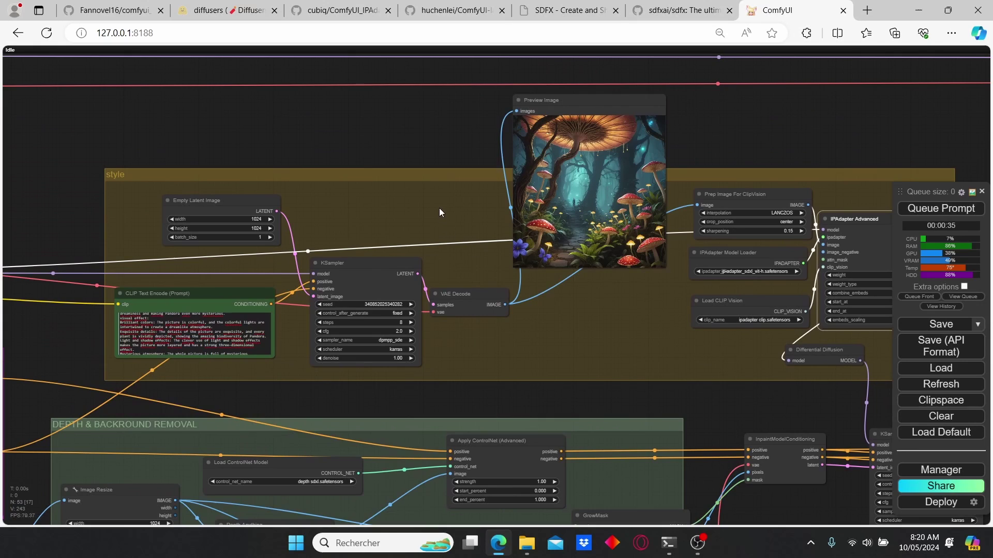
left_click(433, 207)
right_click(433, 206)
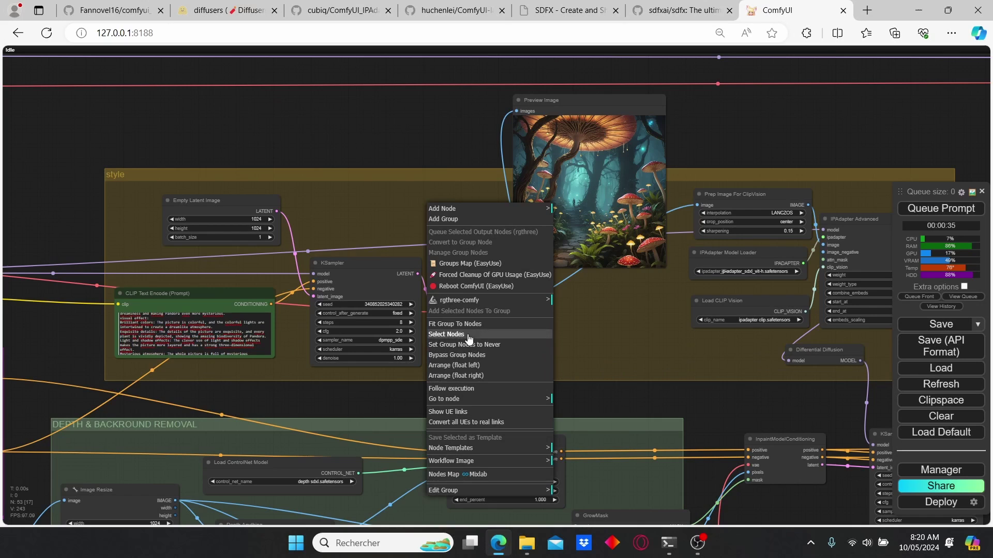
left_click(489, 350)
Step: Review the connections around the final KSampler and try to queue the workflow with the style group disabled
scroll(641, 365, "down", 4)
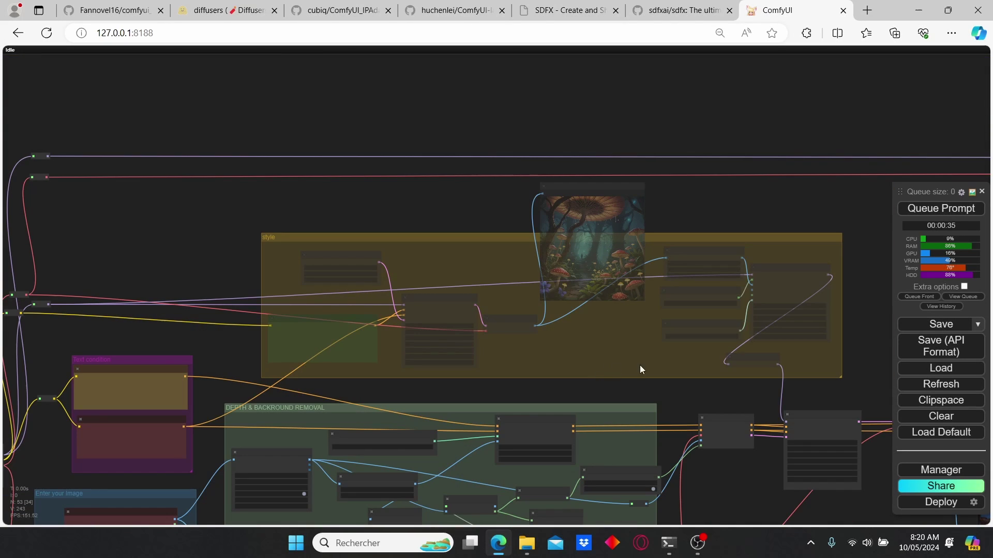
left_click_drag(692, 342, 467, 239)
scroll(724, 442, "up", 4)
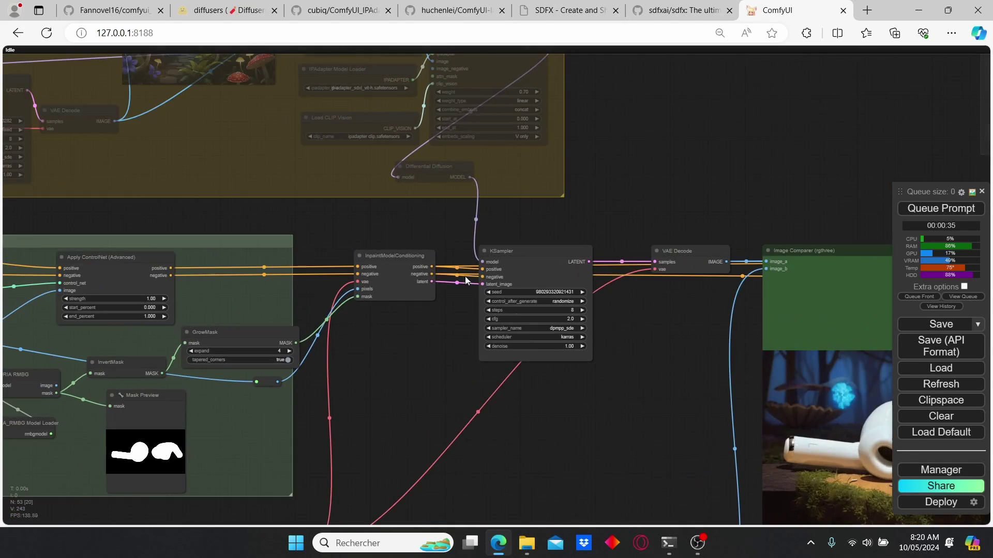
left_click_drag(655, 428, 556, 357)
left_click_drag(474, 355, 637, 381)
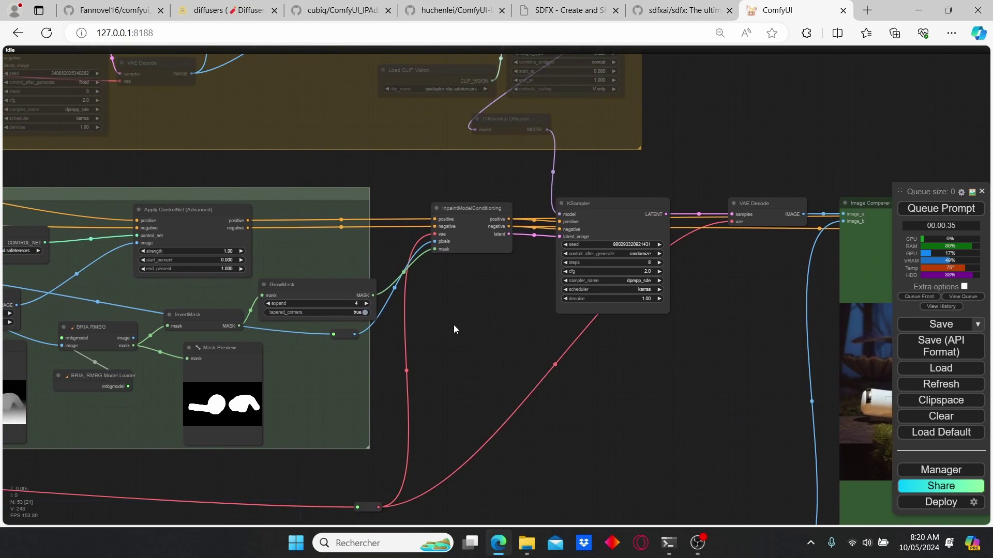
left_click_drag(454, 326, 532, 337)
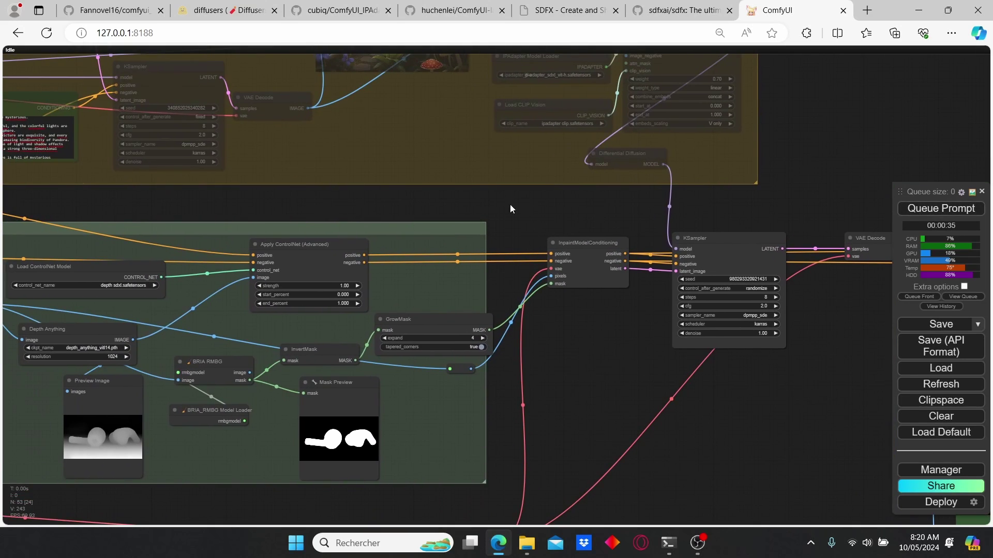
left_click(985, 213)
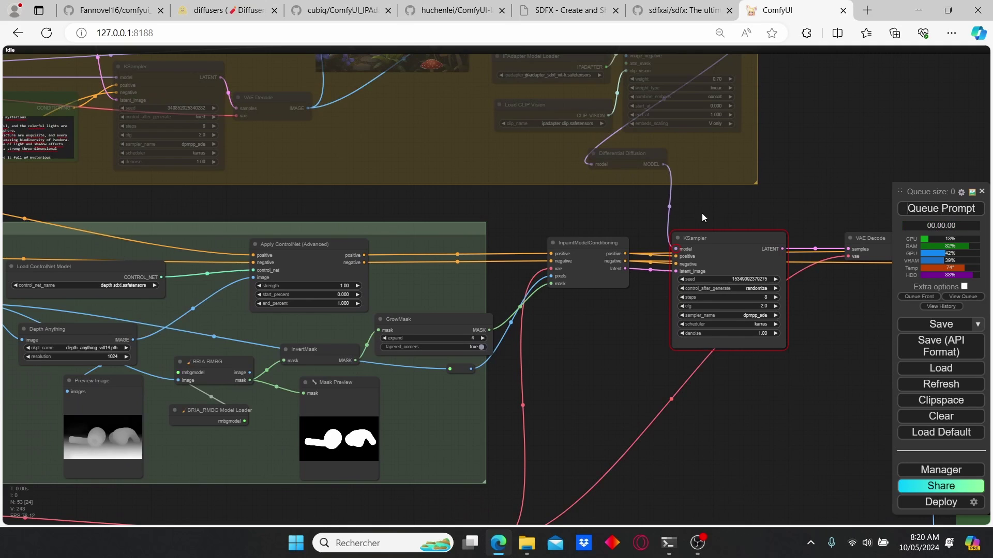
Step: Connect the checkpoint's model reroute directly to the final KSampler's model input, bypassing the style group, and run the workflow
scroll(381, 164, "down", 1)
scroll(522, 194, "down", 2)
scroll(216, 237, "down", 1)
scroll(150, 233, "down", 2)
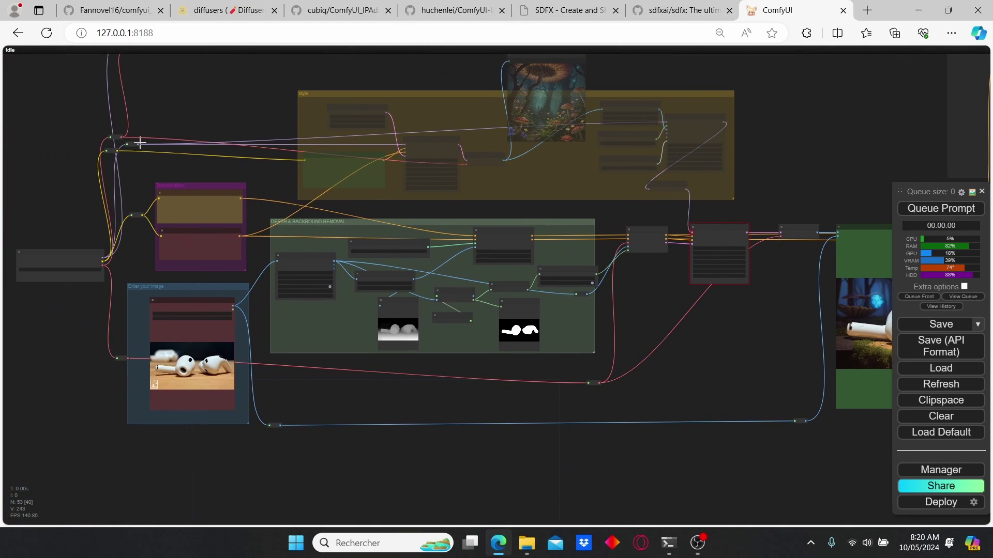
left_click_drag(138, 144, 689, 235)
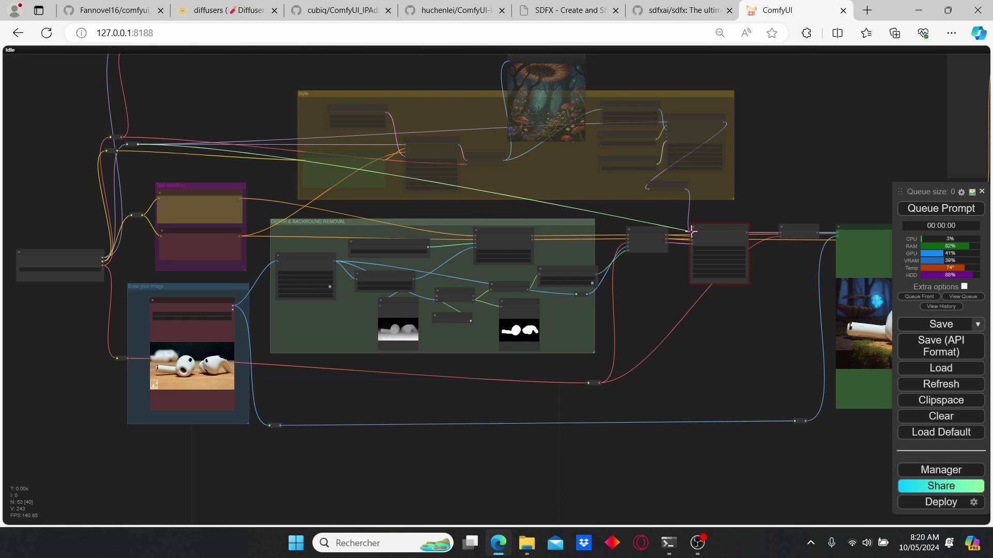
scroll(664, 330, "up", 6)
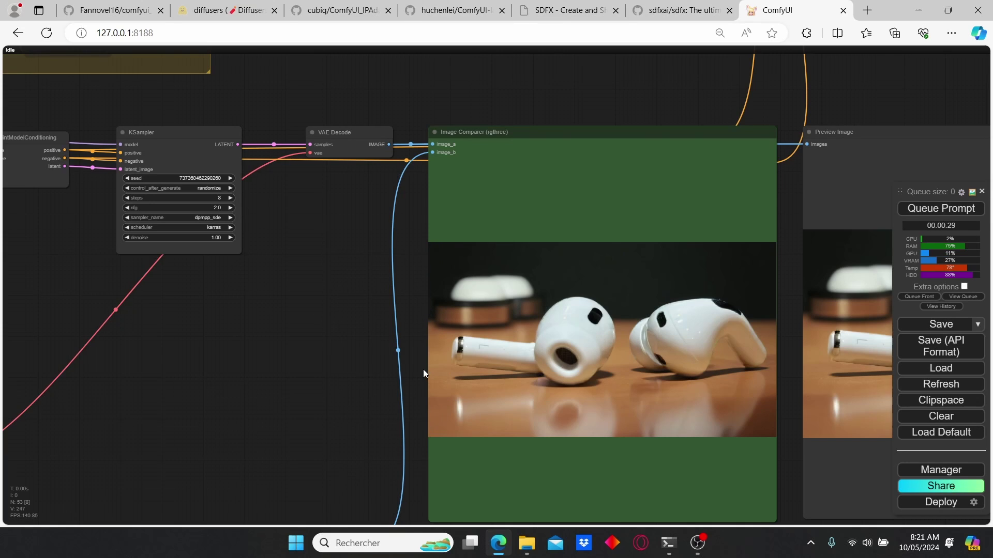
Step: Return from the Image Comparer to the style group's CLIP Text Encode node and copy its entire Pandora prompt
scroll(239, 355, "down", 3)
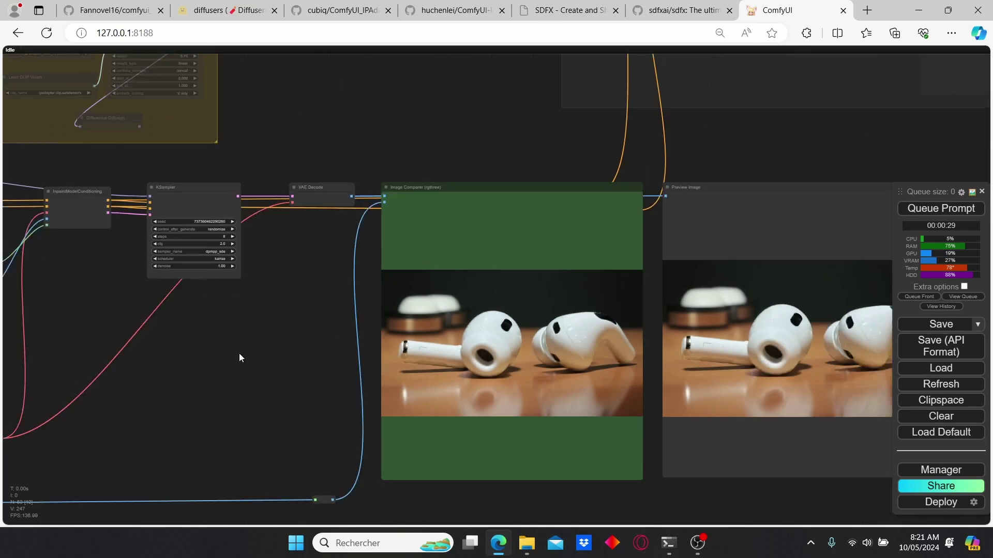
left_click_drag(239, 355, 772, 397)
scroll(137, 269, "up", 4)
left_click_drag(77, 249, 452, 298)
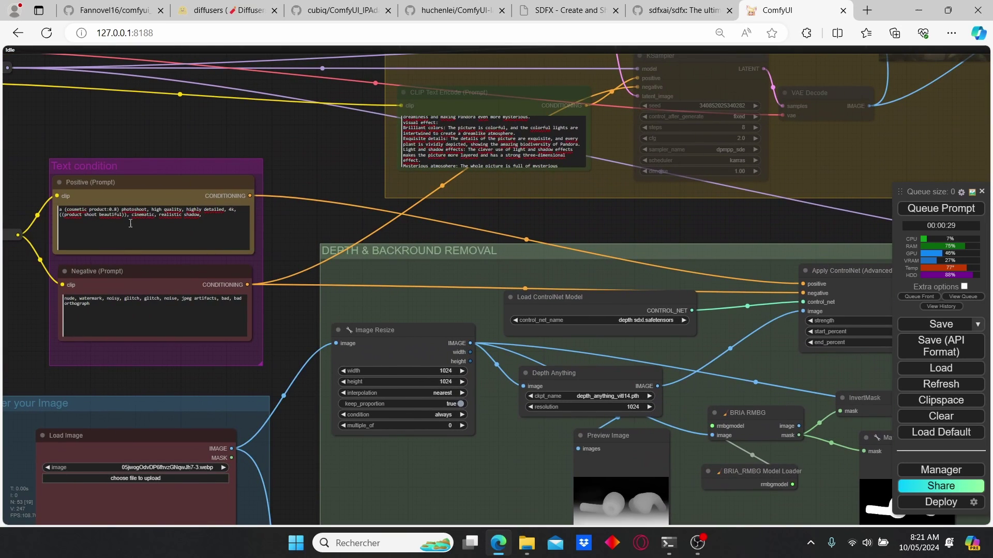
left_click_drag(357, 241, 542, 264)
scroll(365, 198, "up", 3)
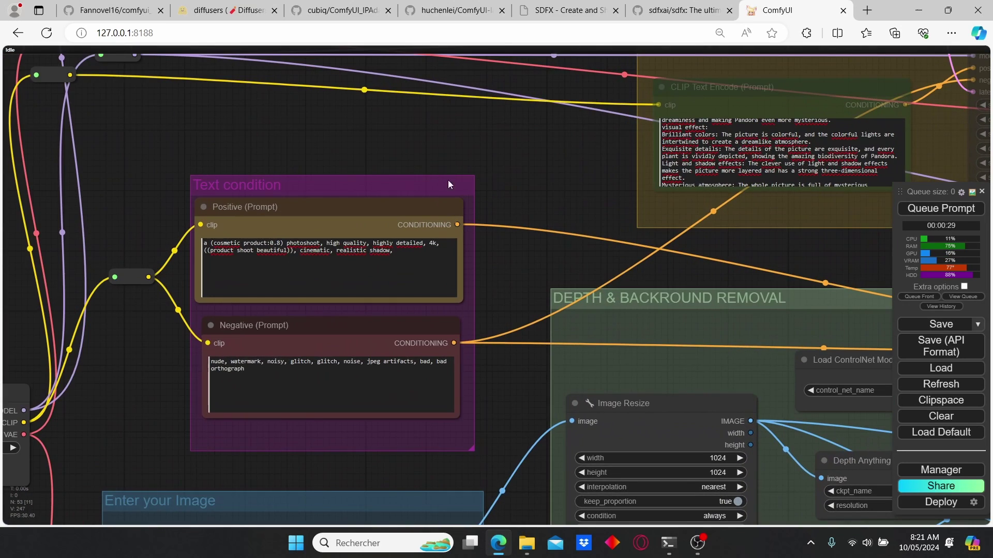
scroll(782, 187, "up", 1)
left_click(757, 176)
key("ctrl+a")
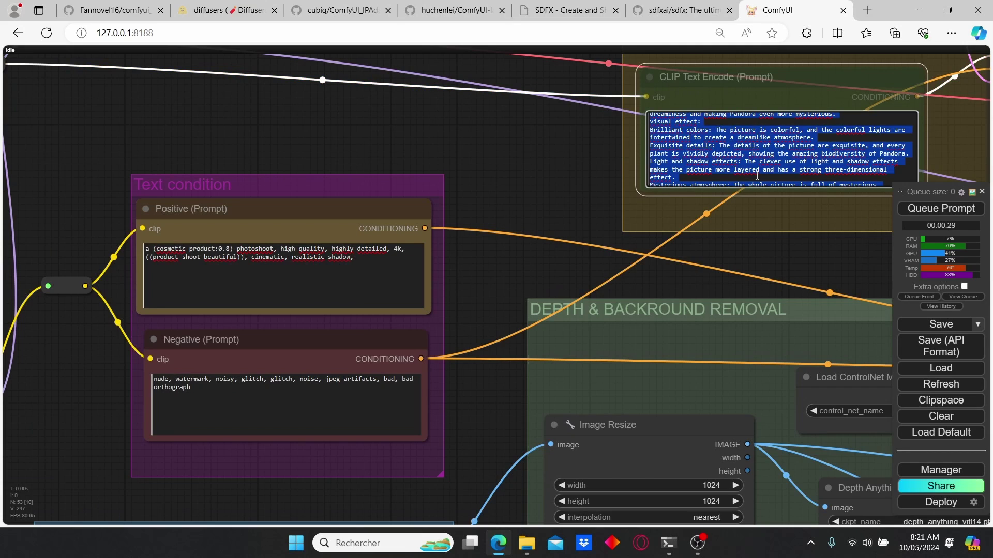
Step: Keep a spare copy of the Positive prompt node beside its group and replace the connected positive prompt with the copied Pandora text
scroll(382, 226, "down", 3)
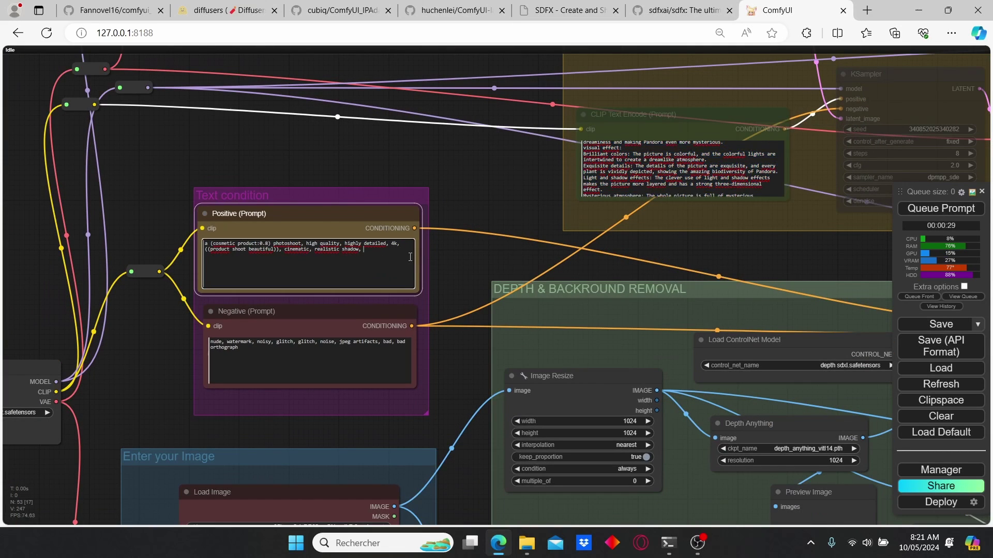
left_click_drag(390, 263, 491, 240)
scroll(492, 240, "down", 2)
left_click(479, 244)
key("ctrl+a")
key("ctrl+v")
scroll(641, 243, "down", 2)
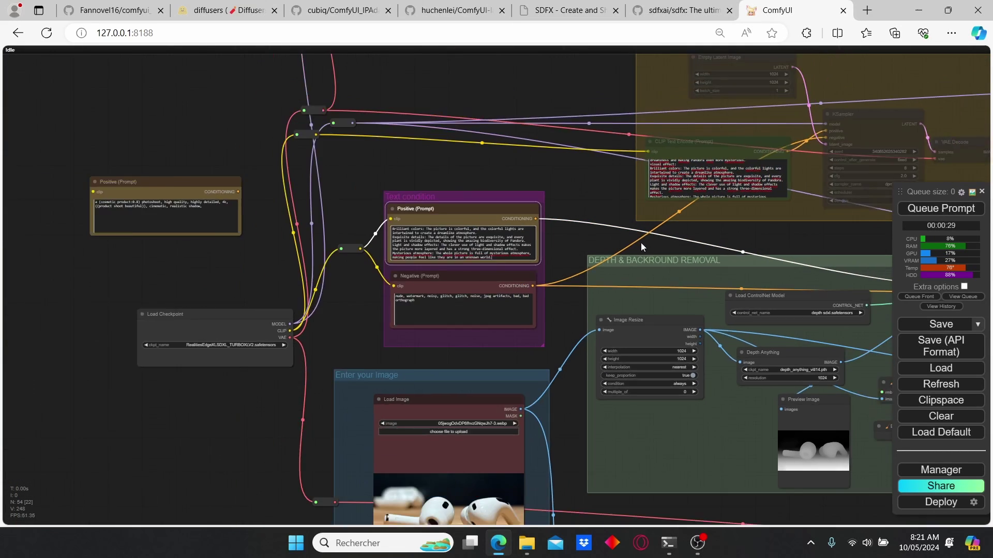
Step: Run the workflow with the Pandora text as positive prompt and examine the earbuds result in the Image Comparer
left_click_drag(714, 263, 229, 213)
scroll(229, 213, "down", 1)
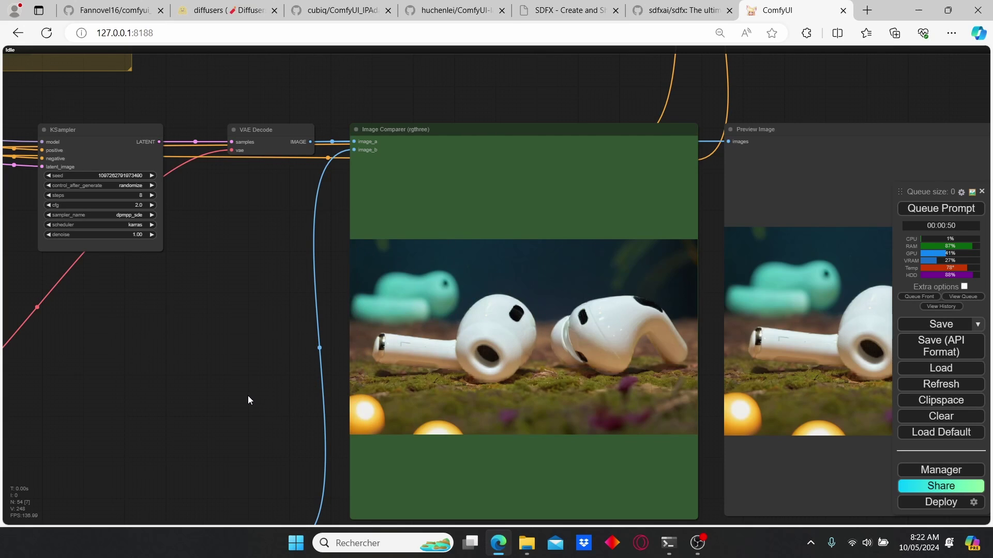
left_click_drag(158, 366, 389, 369)
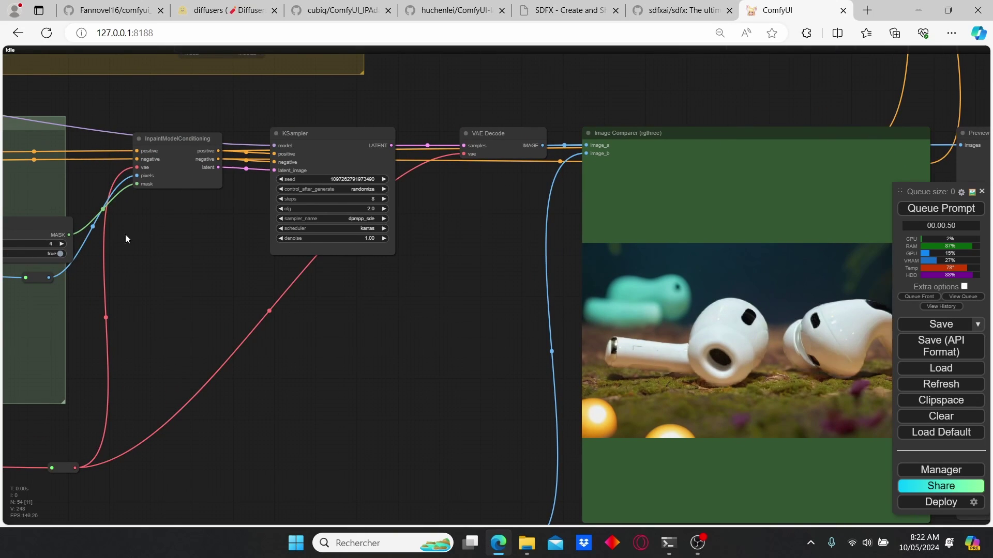
scroll(518, 320, "up", 1)
left_click_drag(518, 321, 360, 310)
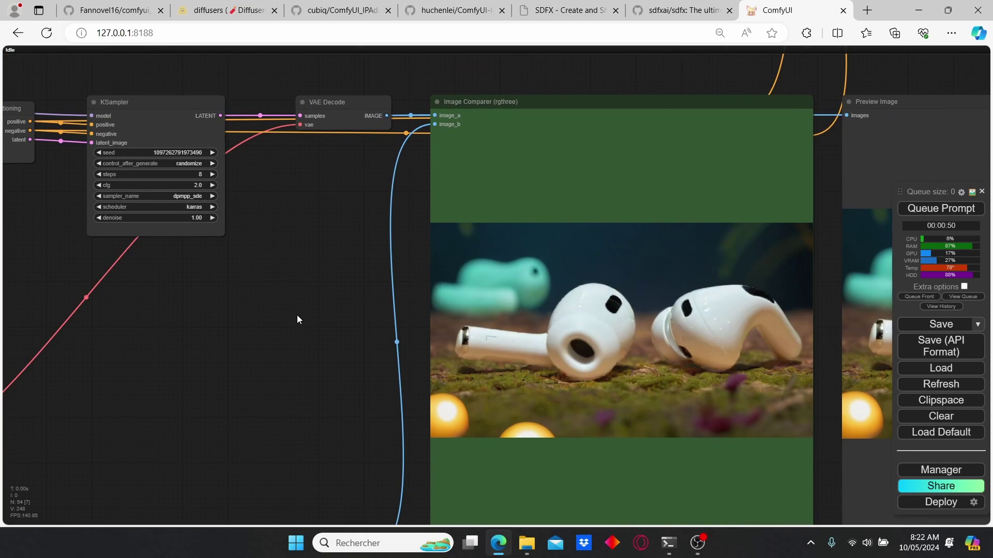
scroll(296, 315, "down", 4)
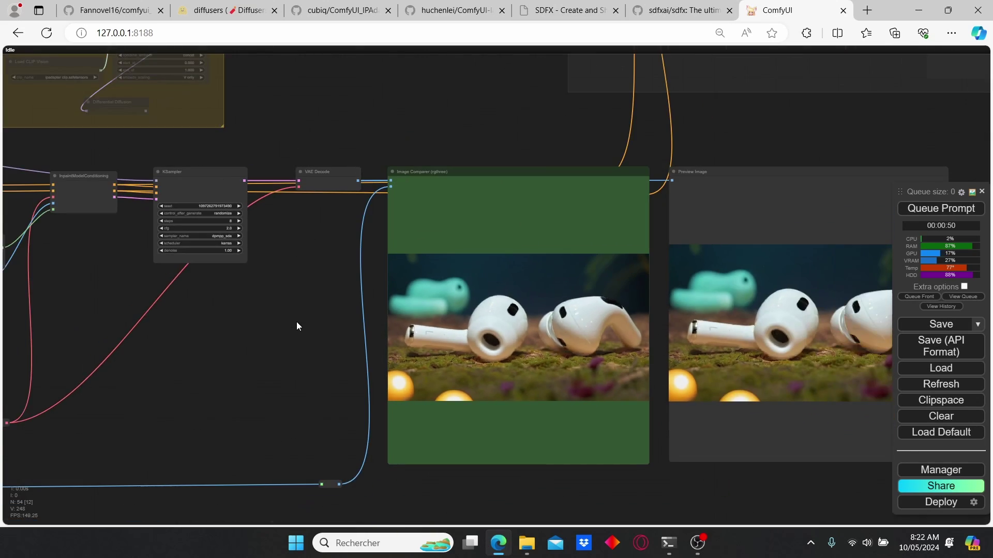
Step: Set all nodes in the style group back to always execute
left_click_drag(230, 327, 524, 398)
left_click_drag(126, 166, 453, 250)
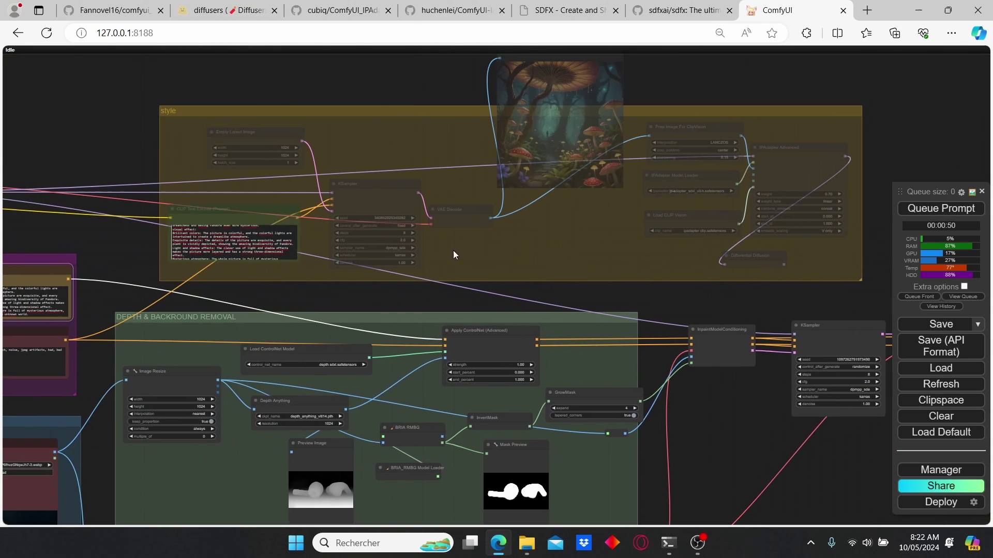
scroll(349, 210, "up", 2)
right_click(397, 133)
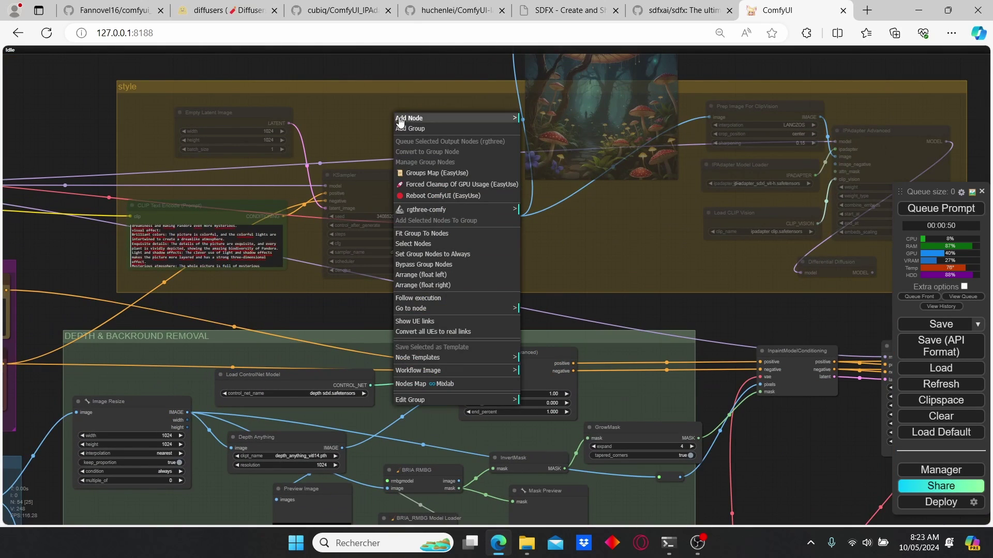
left_click(464, 255)
Step: Load the bicycle photo beginning with 7141f from the Téléchargements folder into the Load Image node
scroll(464, 256, "down", 5)
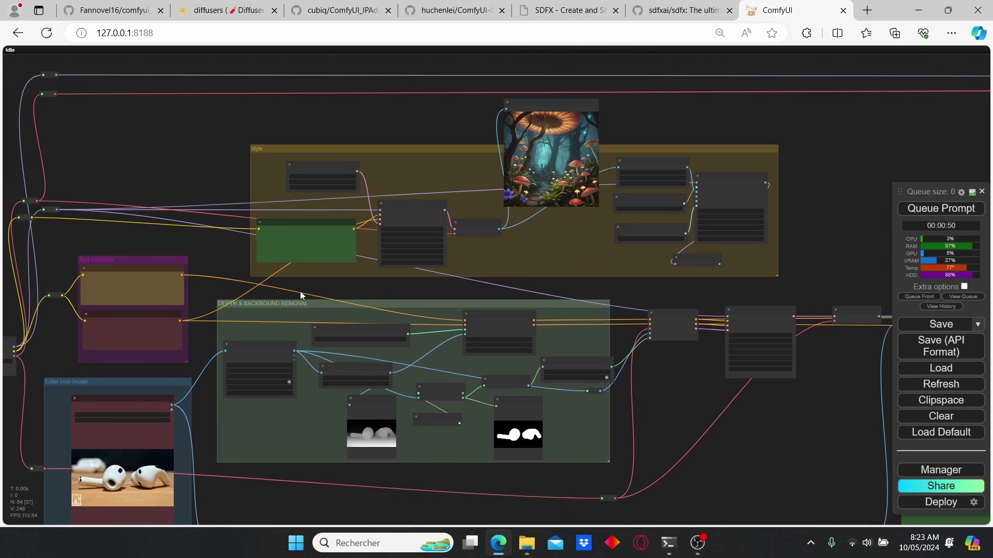
left_click_drag(172, 374, 359, 262)
scroll(359, 262, "up", 4)
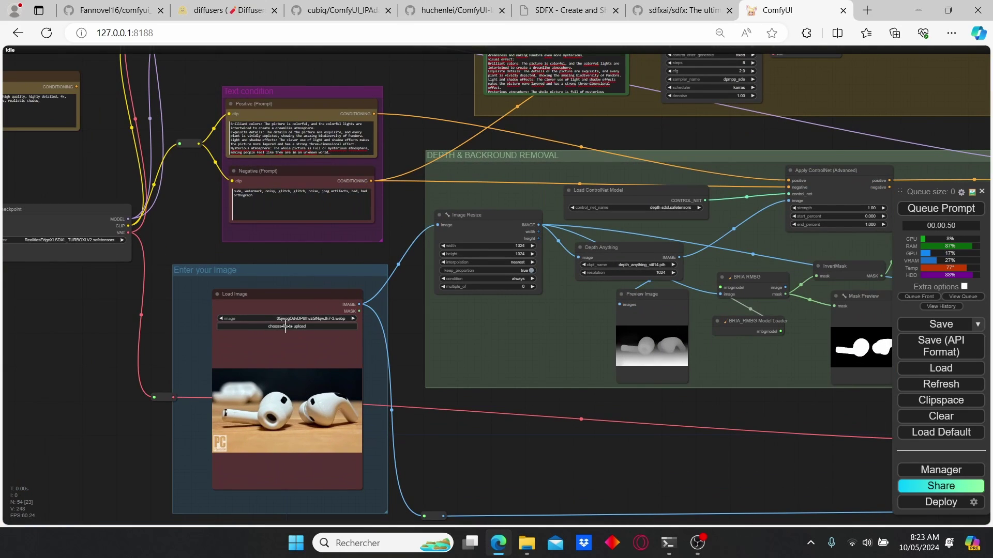
left_click(285, 326)
scroll(438, 265, "down", 6)
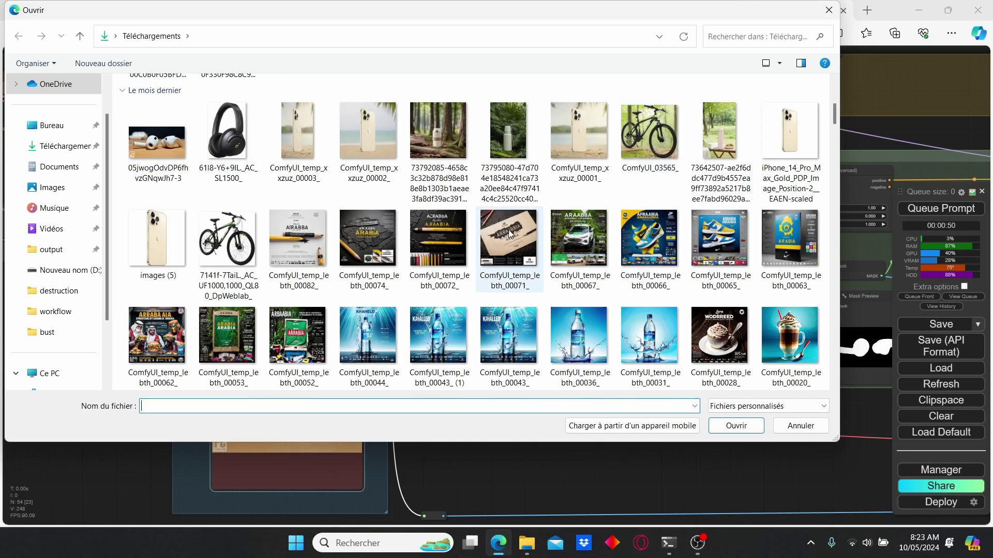
double_click(228, 238)
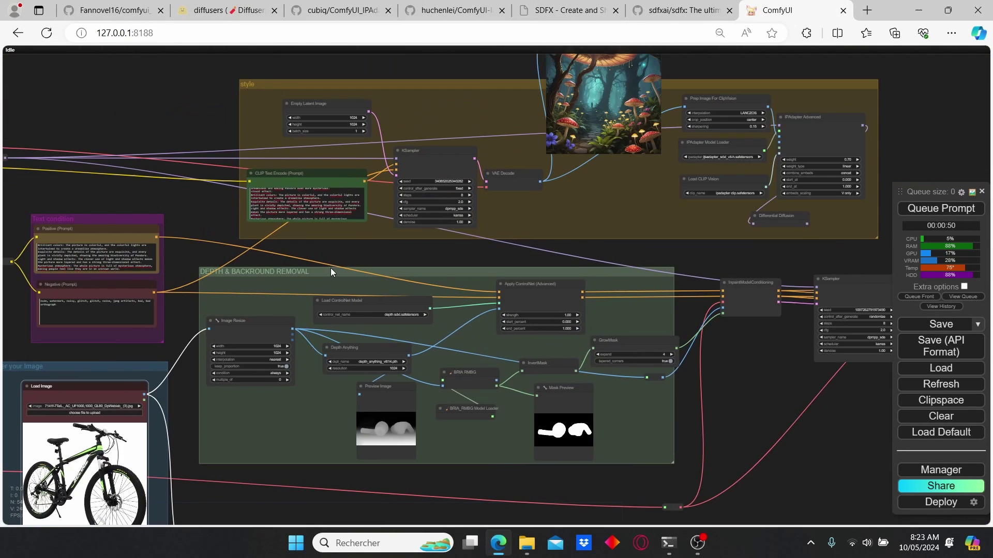
Step: Run the workflow on the bicycle photo and follow its progress through the mask, KSampler and Image Comparer nodes
left_click(935, 208)
left_click_drag(308, 255, 333, 249)
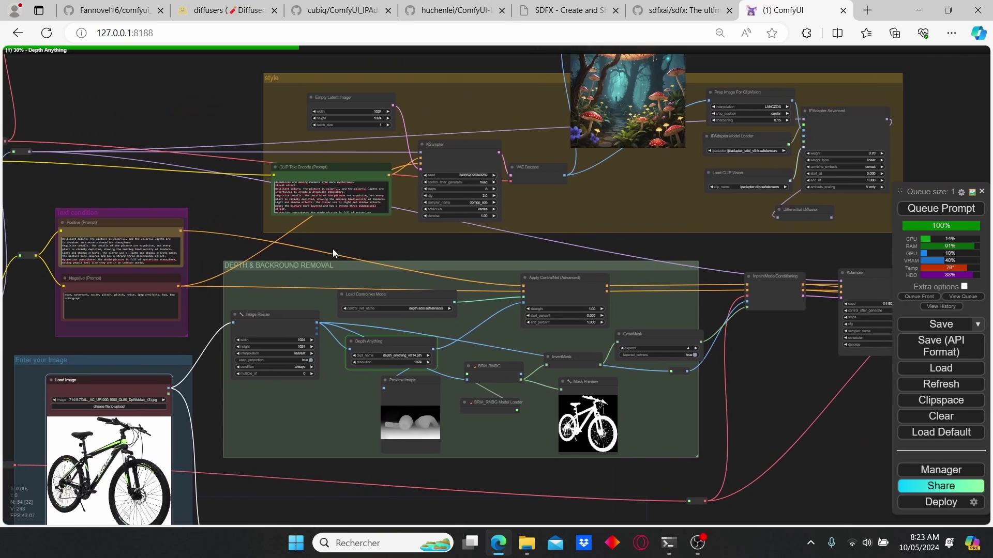
scroll(349, 461, "up", 9)
left_click_drag(635, 395, 451, 382)
scroll(630, 385, "up", 2)
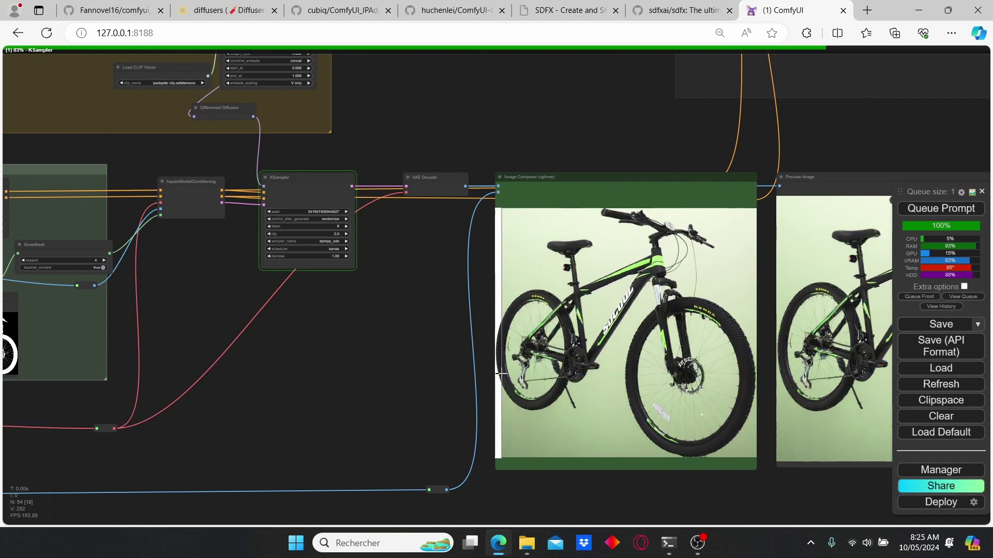
scroll(315, 364, "down", 1)
left_click_drag(188, 278, 316, 313)
scroll(291, 231, "up", 1)
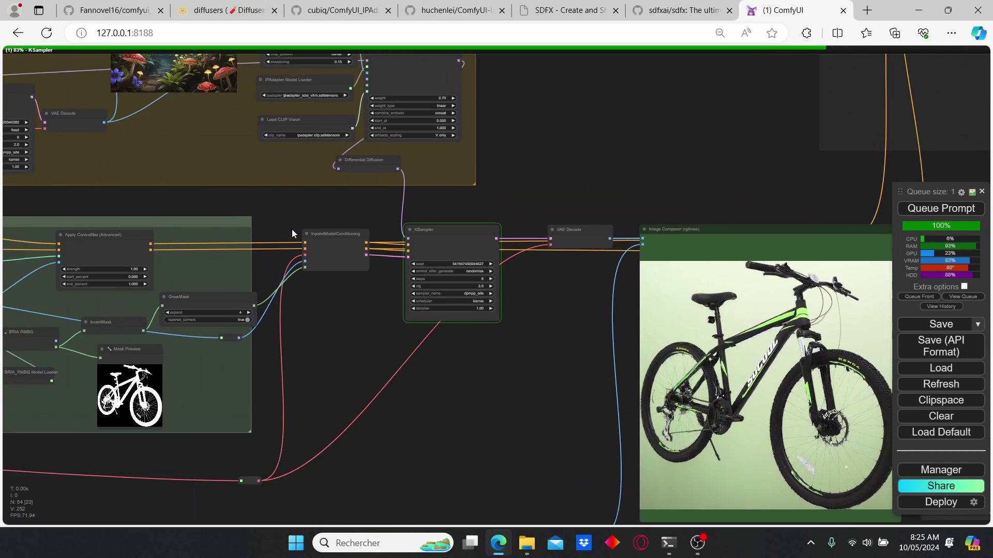
scroll(292, 230, "up", 1)
left_click_drag(155, 149, 379, 249)
scroll(379, 250, "down", 2)
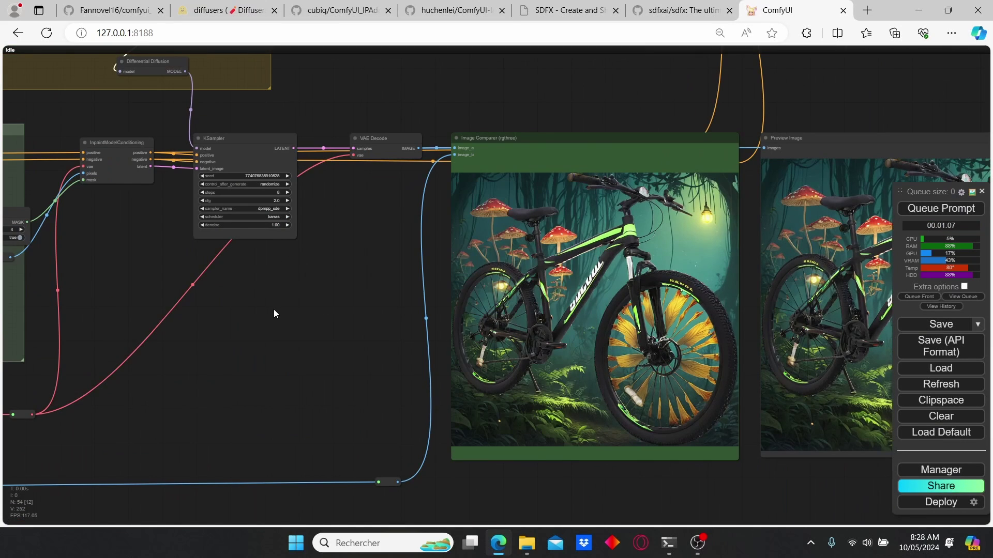
Step: Examine the generated bicycle image in the Image Comparer and Preview Image nodes, especially the front wheel and background
scroll(273, 310, "down", 1)
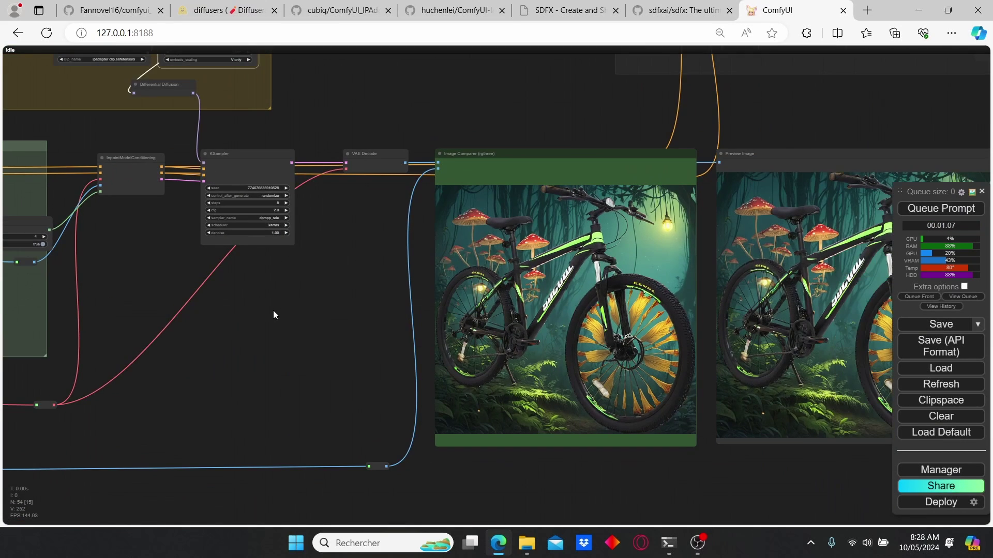
scroll(274, 314, "down", 1)
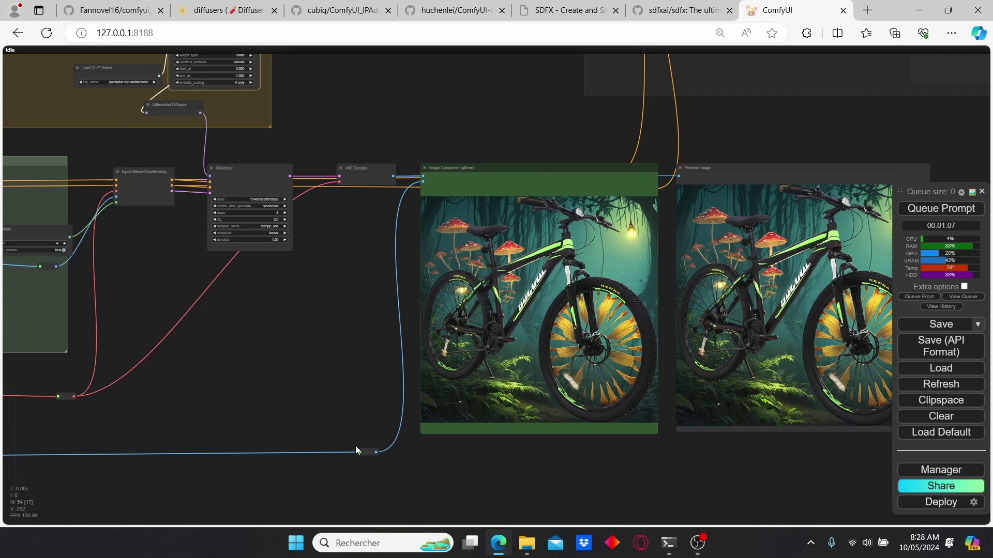
scroll(271, 377, "up", 4)
left_click_drag(324, 333, 230, 331)
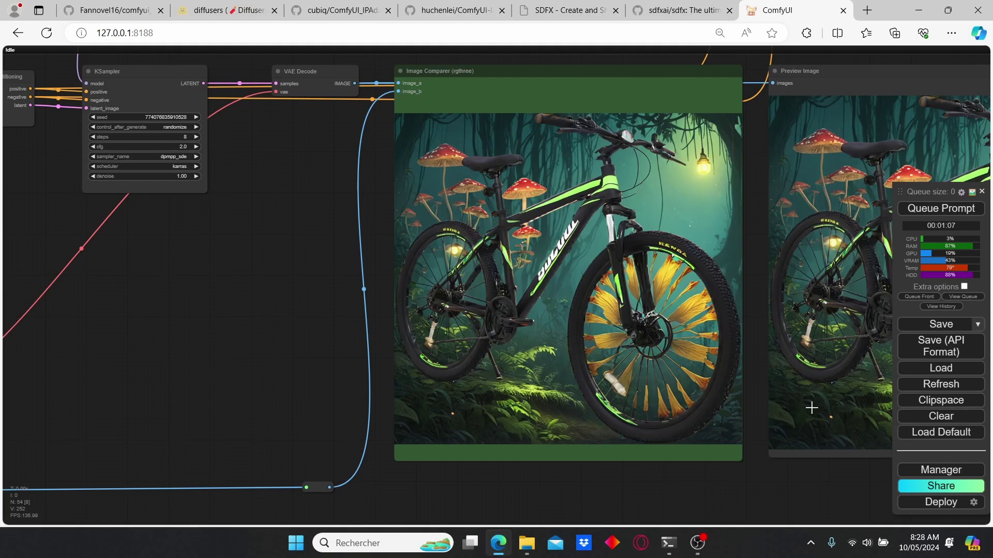
scroll(790, 492, "down", 1)
left_click_drag(790, 491, 287, 426)
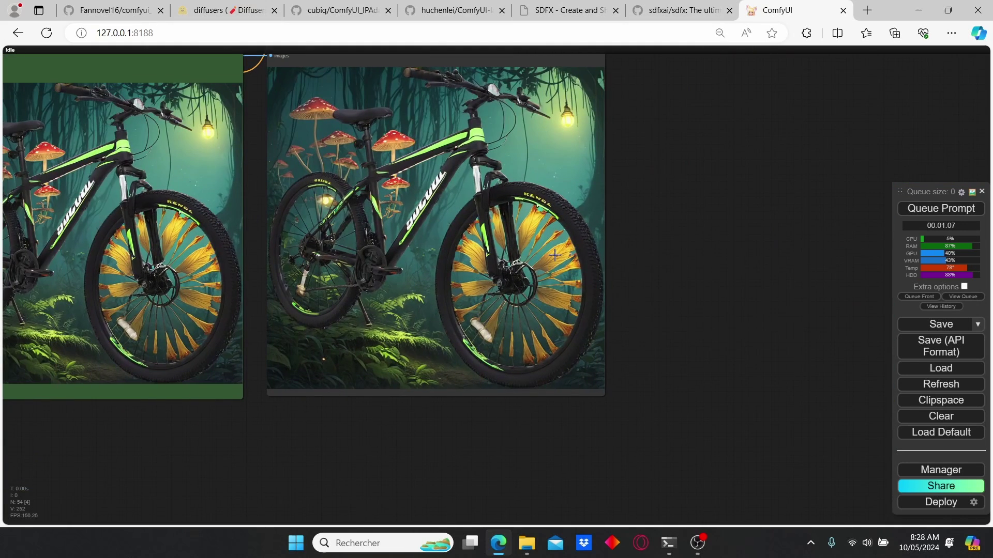
left_click_drag(554, 255, 616, 319)
scroll(550, 321, "down", 1)
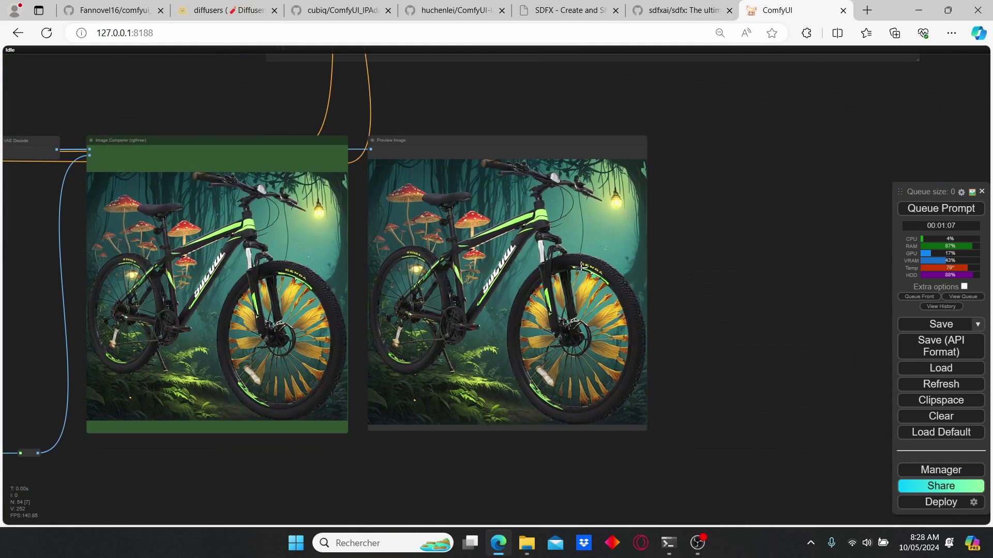
scroll(569, 315, "up", 3)
scroll(555, 337, "down", 3)
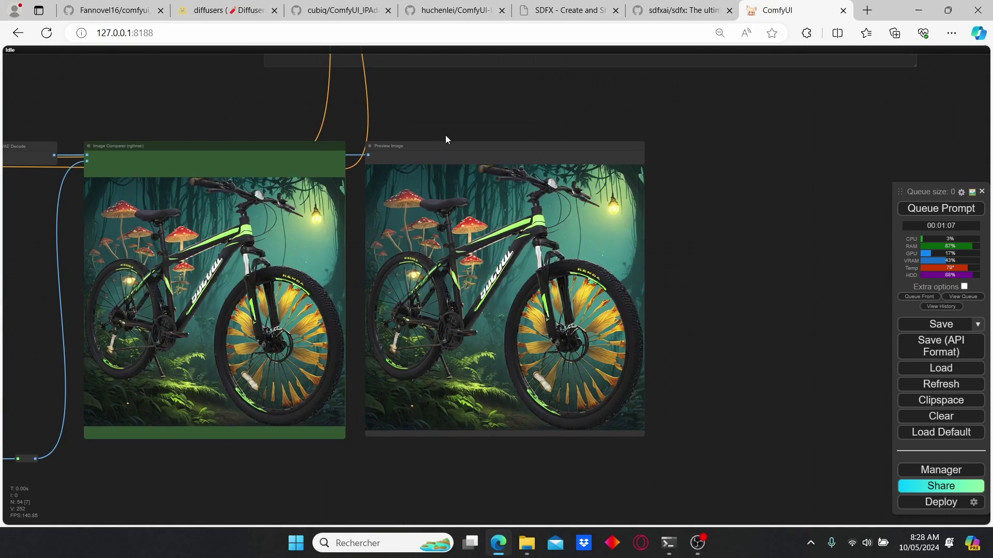
Step: Set the weight of the IPAdapter Advanced node in the style group to 0.4
left_click_drag(400, 98, 721, 185)
left_click_drag(263, 125, 470, 214)
scroll(470, 214, "up", 4)
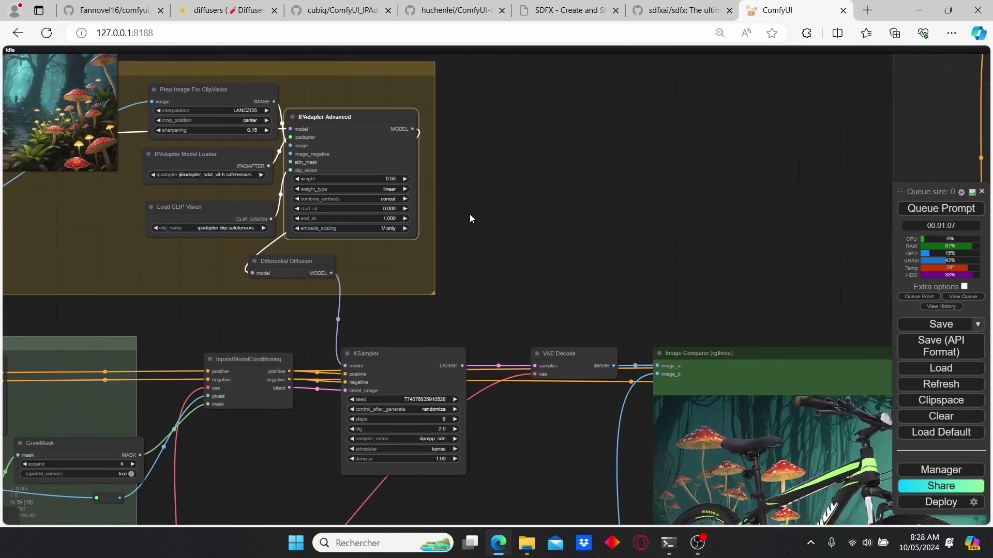
left_click(365, 176)
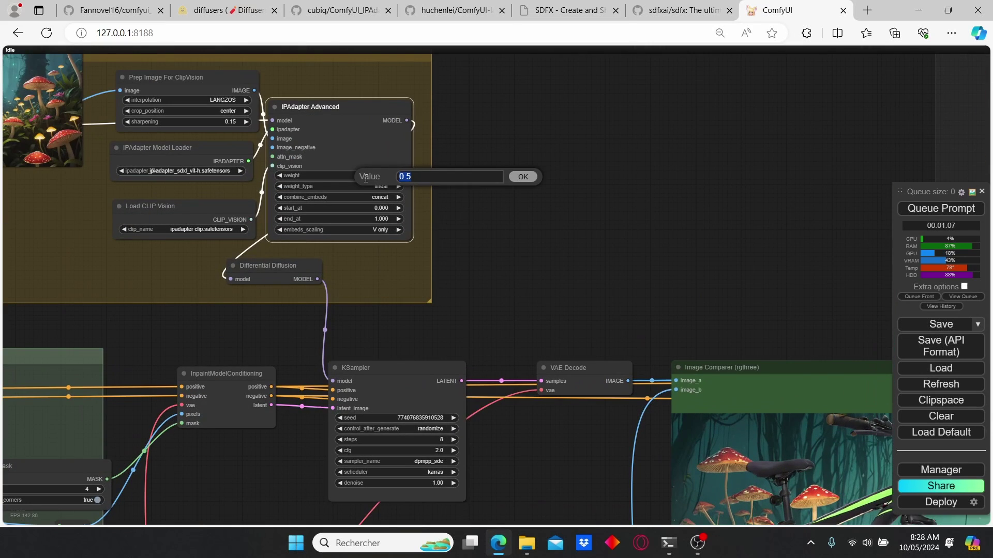
type("0.4")
key("Return")
scroll(616, 317, "down", 5)
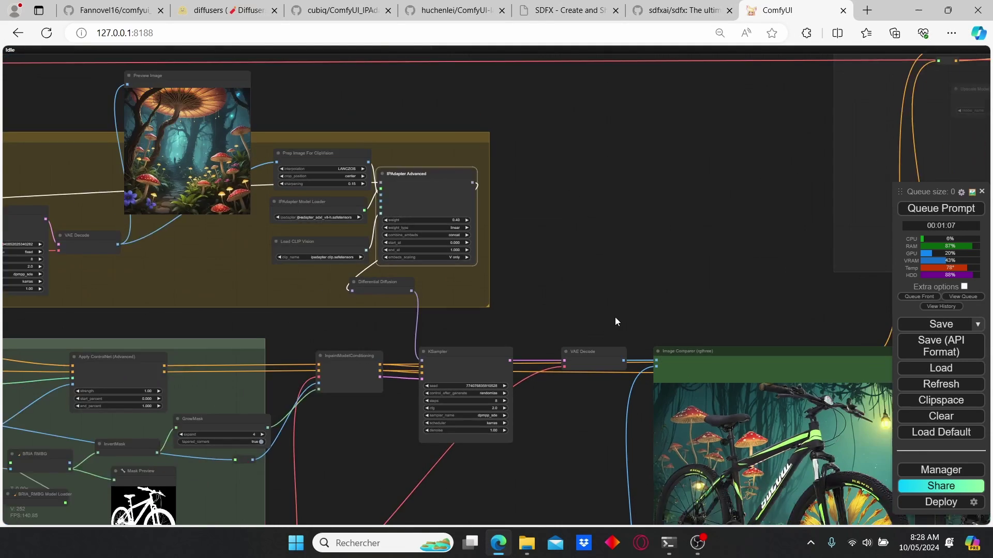
Step: Run the workflow again with the lowered IPAdapter weight
left_click_drag(615, 318, 528, 231)
left_click(932, 209)
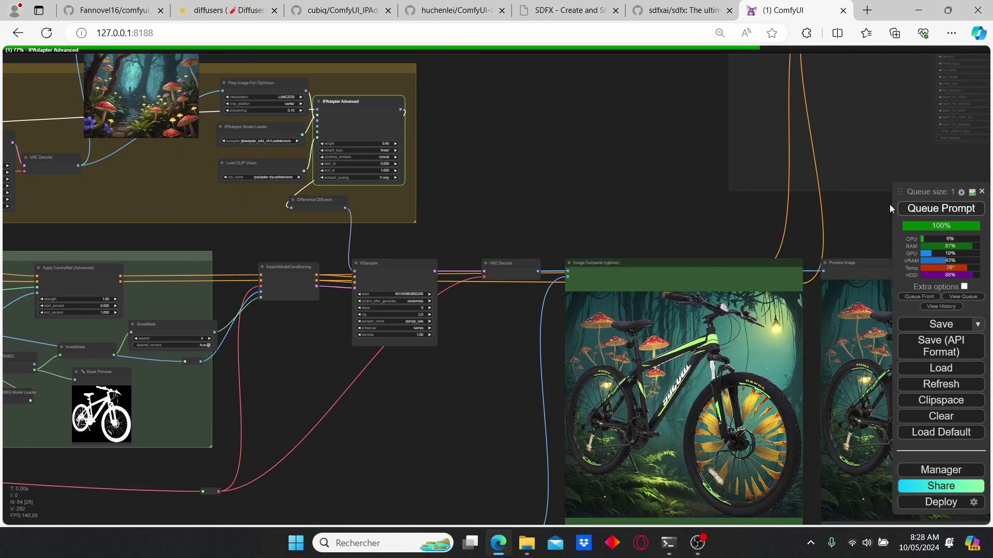
left_click_drag(600, 187, 569, 157)
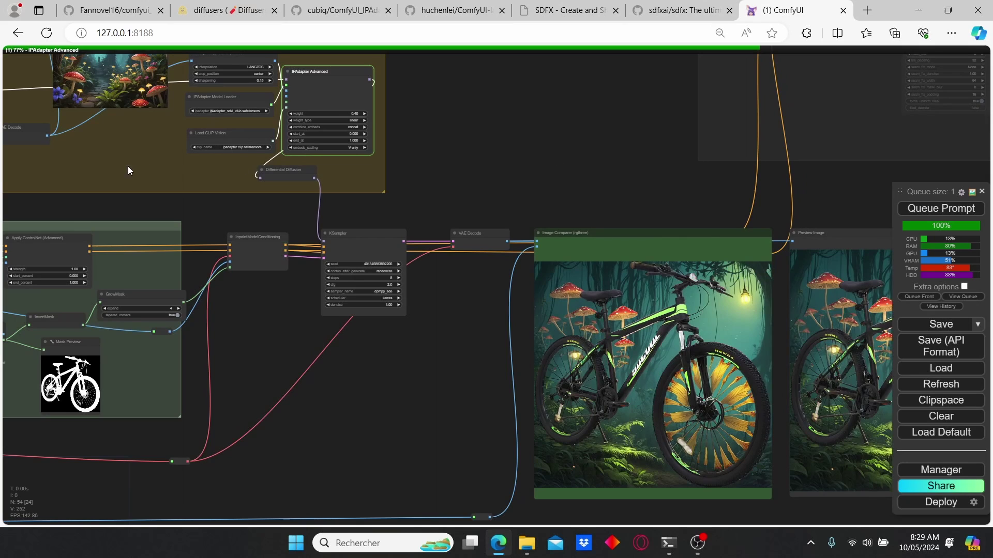
Step: Keep control_after_generate at fixed in the style group's KSampler that generates the reference image
scroll(61, 159, "up", 4)
left_click_drag(61, 158, 537, 265)
left_click_drag(446, 268, 463, 322)
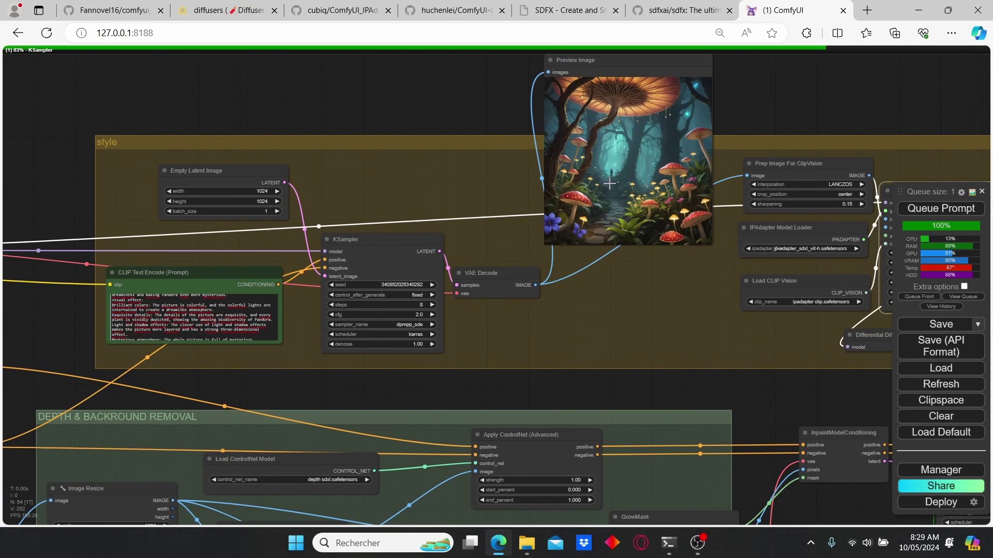
scroll(610, 184, "up", 1)
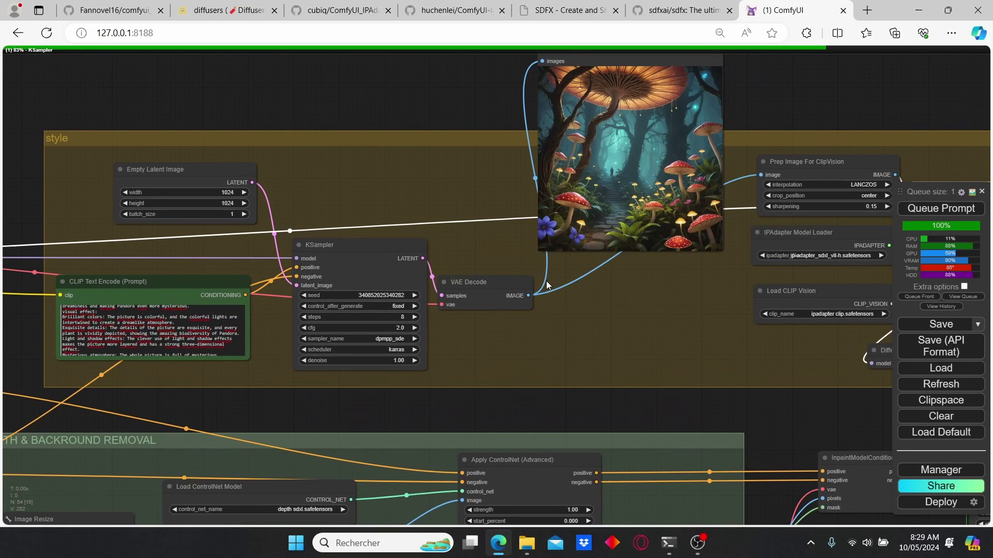
left_click_drag(453, 351, 475, 348)
scroll(373, 316, "up", 3)
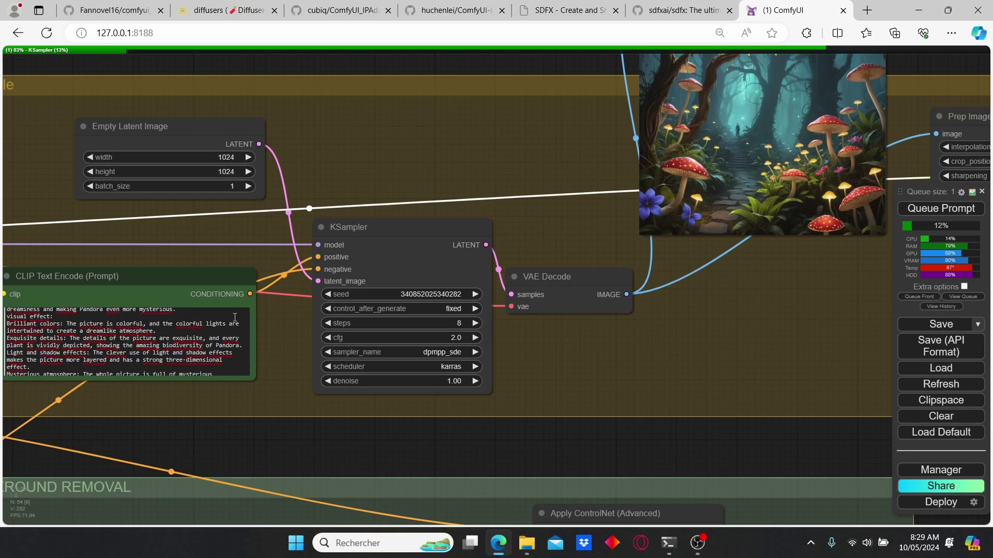
left_click(444, 308)
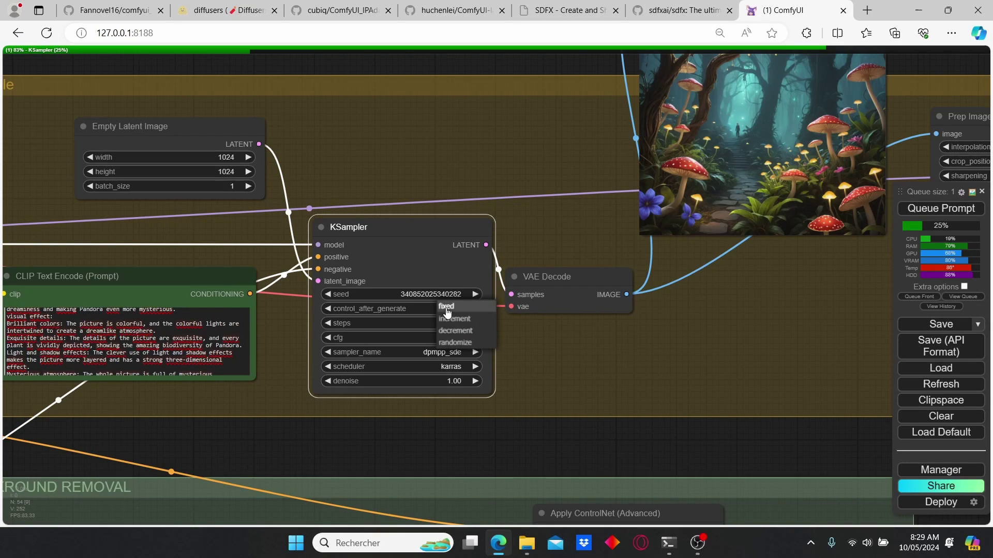
left_click(447, 309)
Step: Return to the Image Comparer and examine the bicycle result generated with the lower IPAdapter weight
scroll(558, 344, "down", 5)
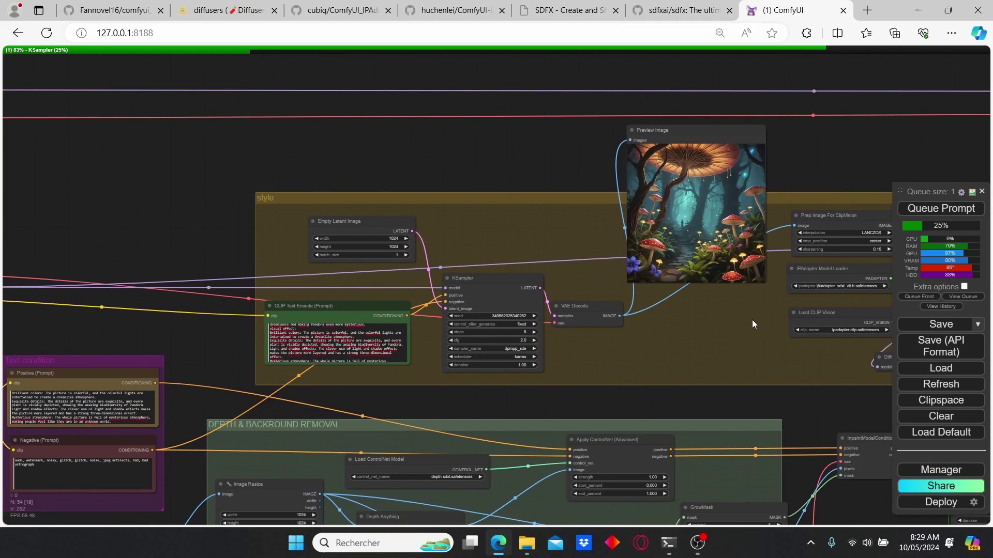
left_click_drag(752, 320, 333, 246)
left_click_drag(615, 284, 466, 156)
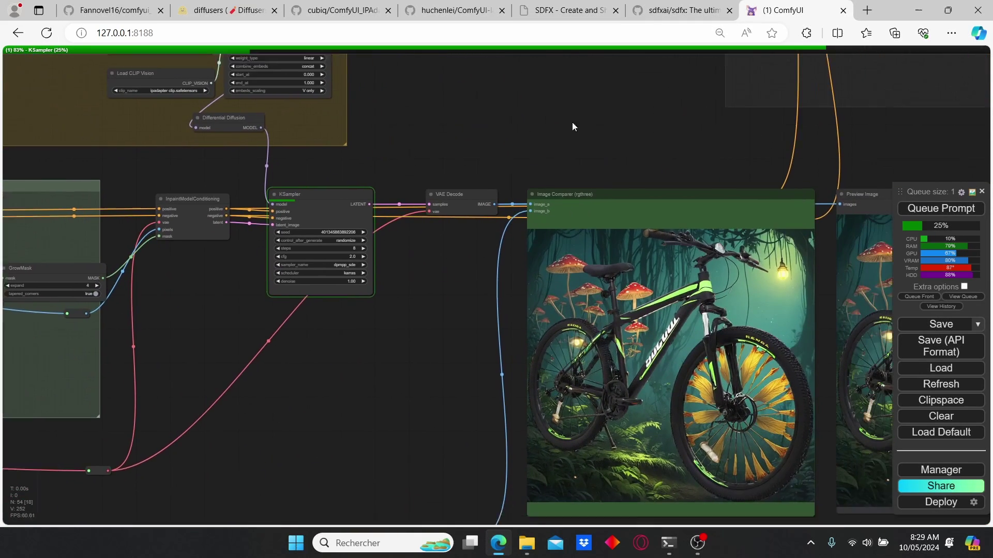
left_click_drag(571, 126, 476, 101)
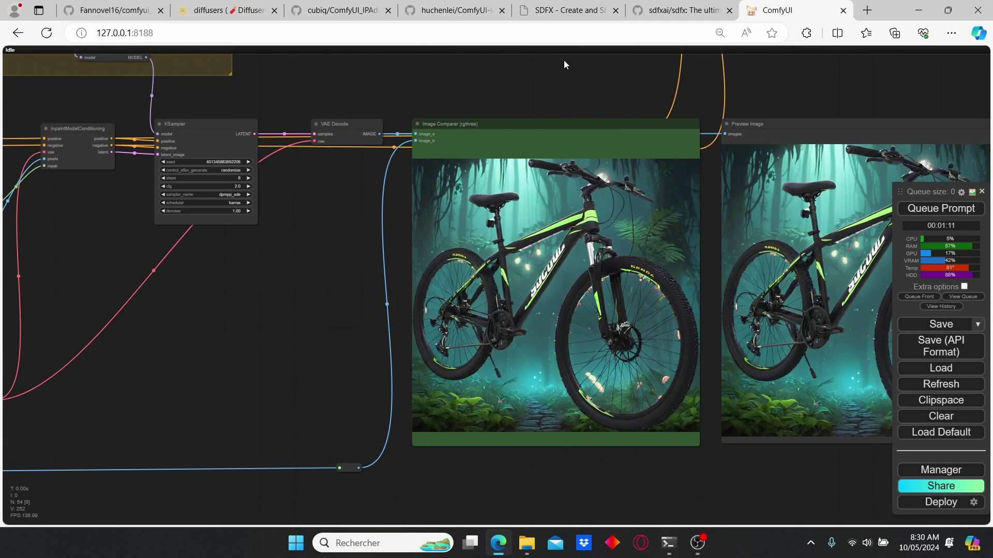
scroll(631, 91, "down", 3)
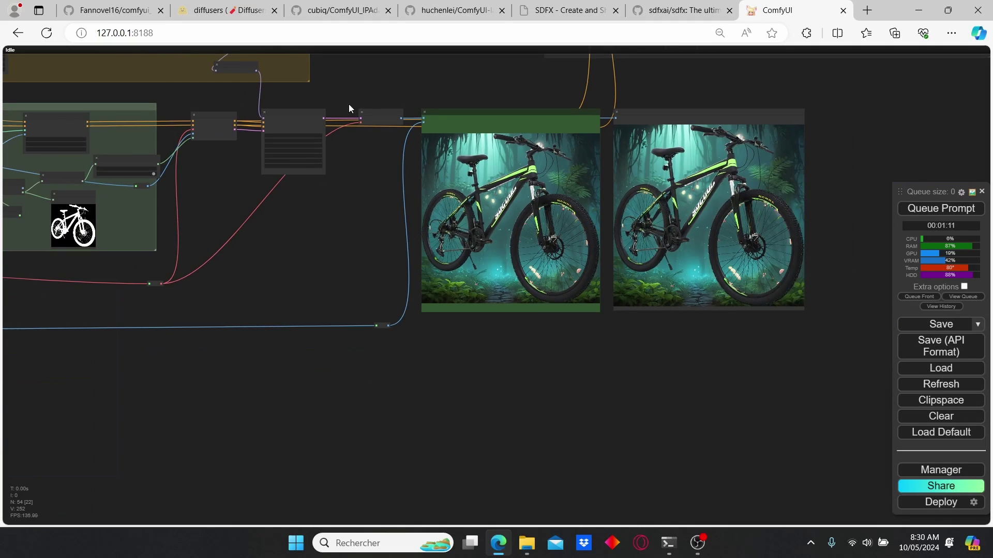
Step: Review the depth and mask previews of the bicycle in the depth and background removal group against the final images
left_click_drag(225, 197, 519, 234)
scroll(112, 259, "up", 4)
scroll(227, 247, "down", 2)
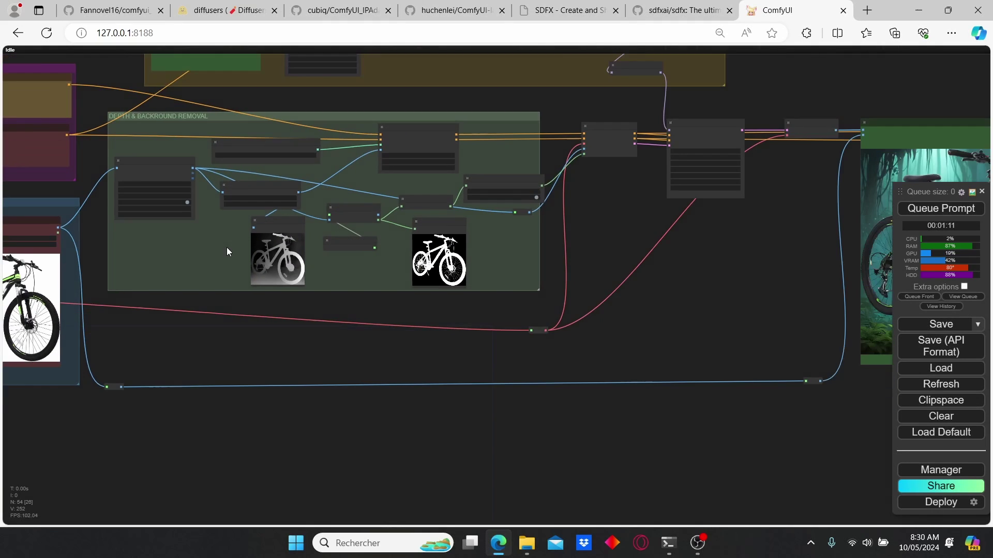
left_click_drag(156, 257, 167, 279)
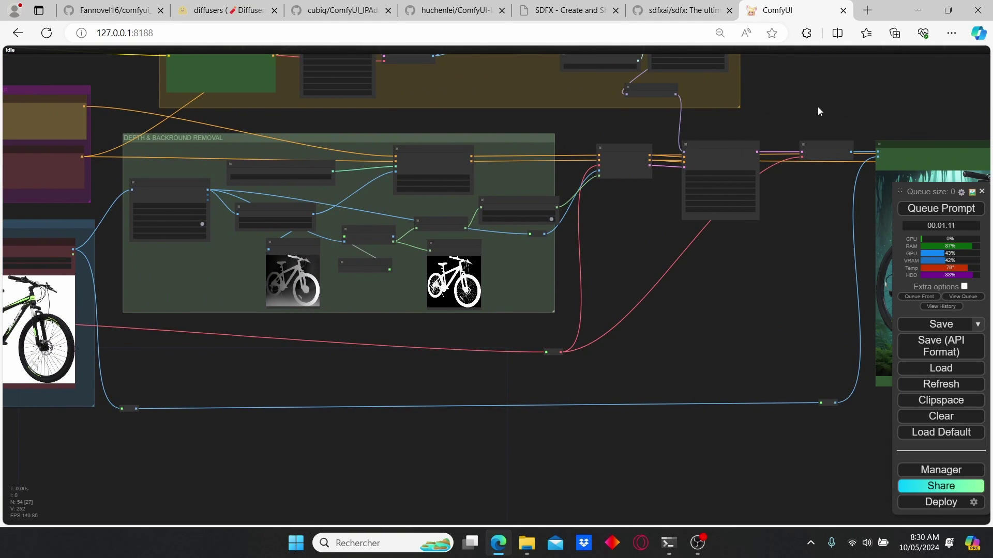
left_click_drag(818, 110, 476, 144)
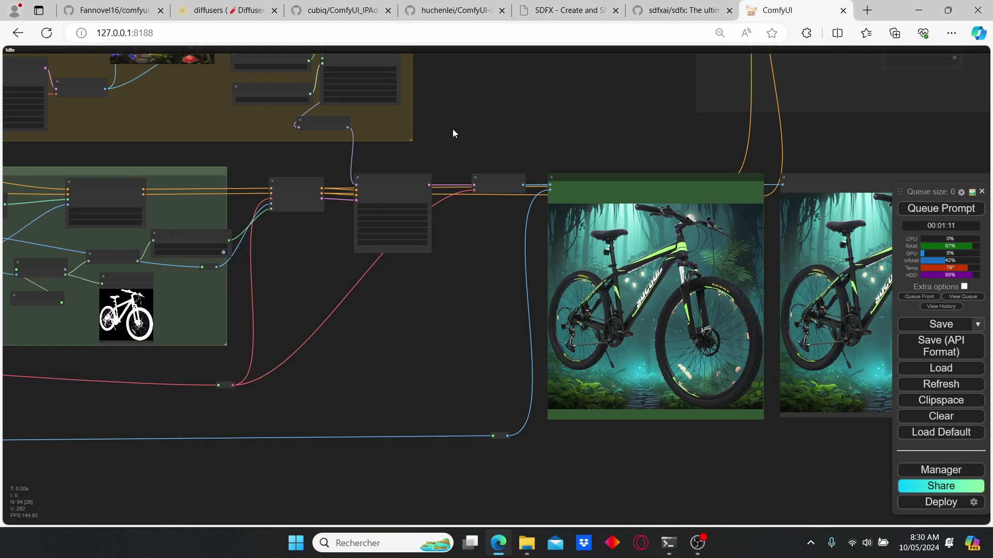
scroll(453, 129, "down", 1)
left_click_drag(563, 112, 550, 141)
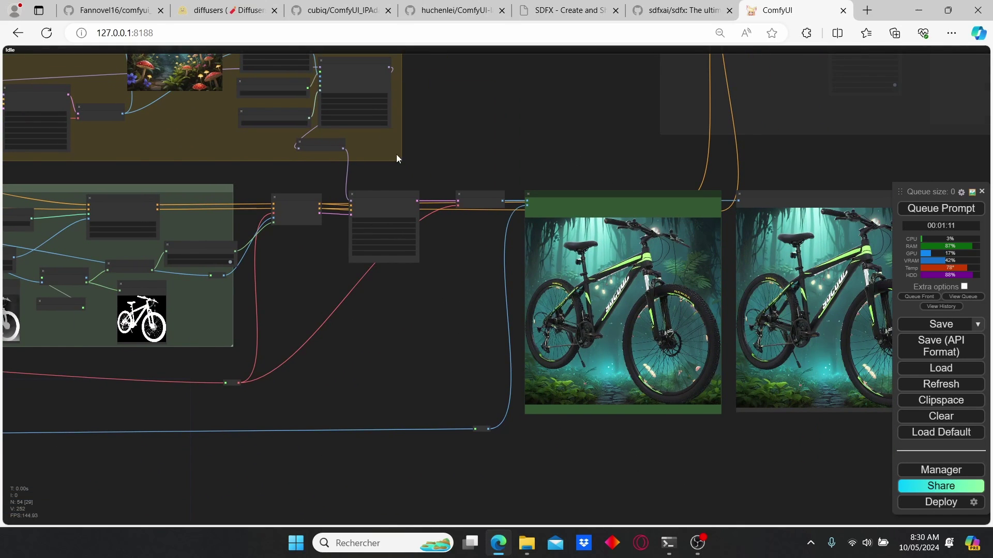
left_click_drag(203, 153, 454, 140)
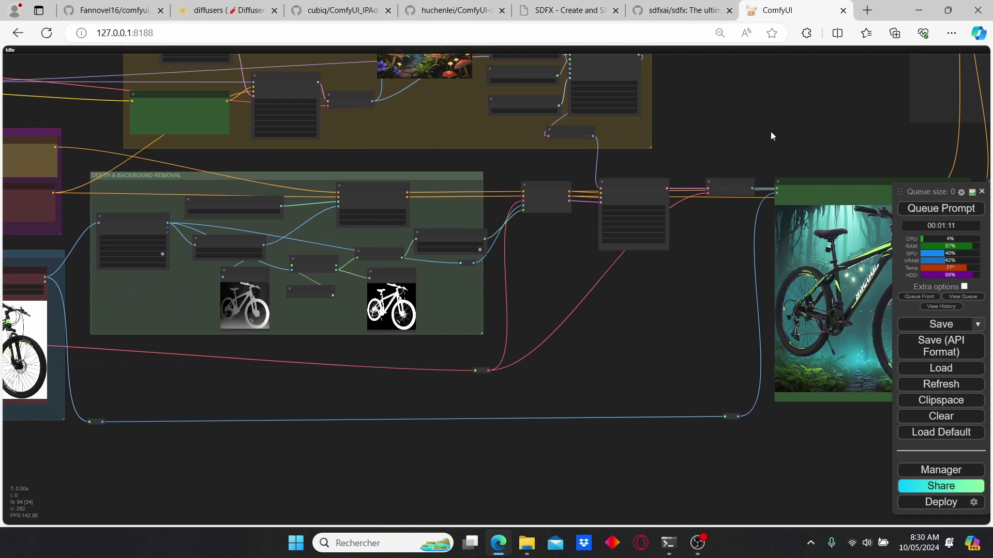
left_click_drag(771, 132, 448, 130)
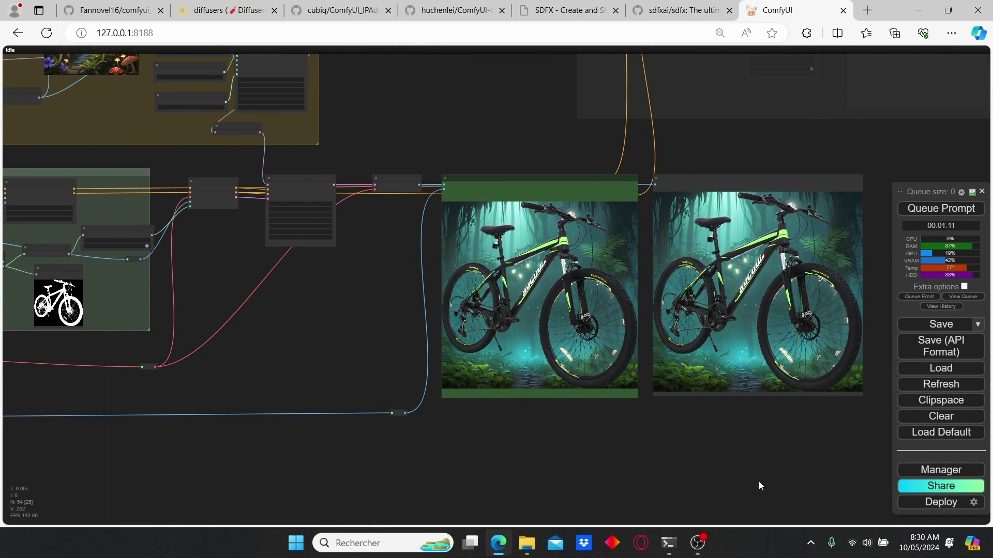